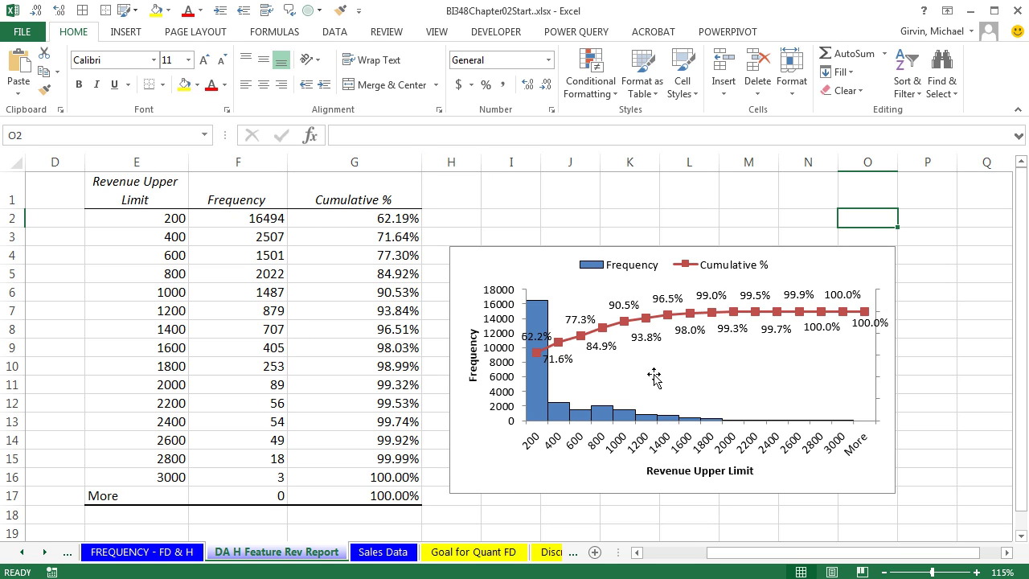
# Examine the Revenue column of the transaction table on the Sales Data sheet.
pyautogui.click(384, 552)
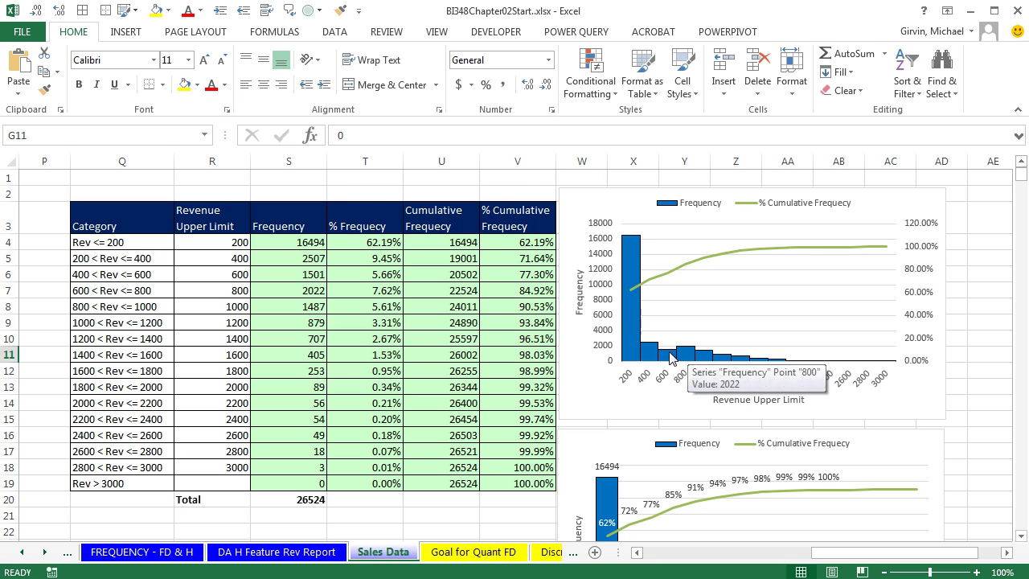
pyautogui.moveTo(822, 552); pyautogui.dragTo(635, 560)
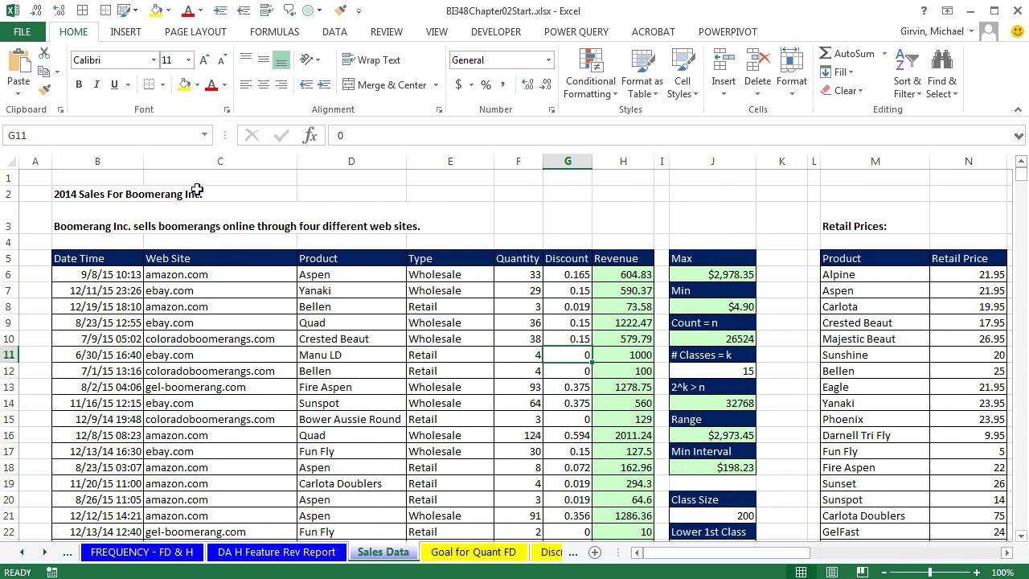
pyautogui.moveTo(615, 258); pyautogui.dragTo(666, 460)
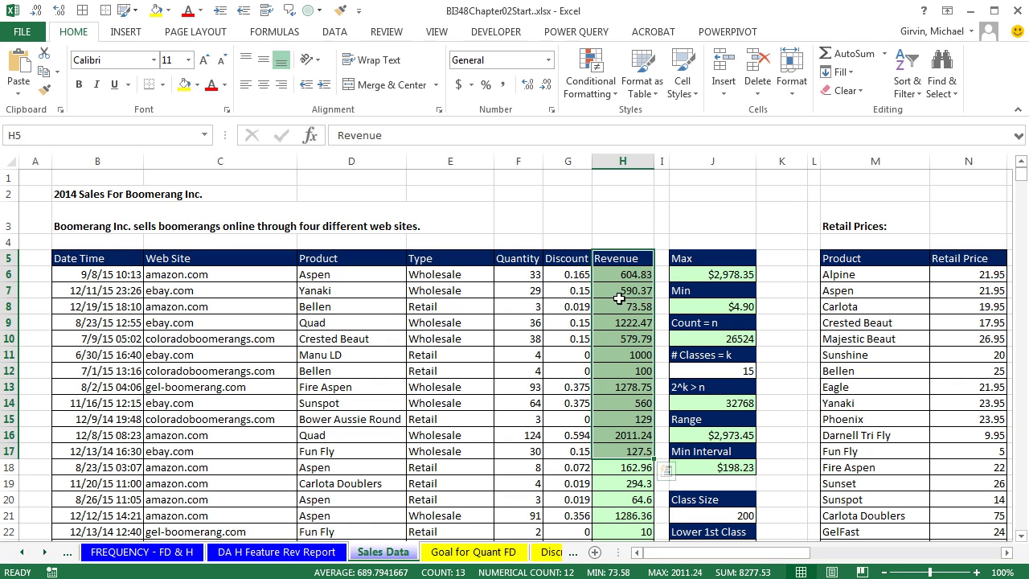
pyautogui.click(609, 297)
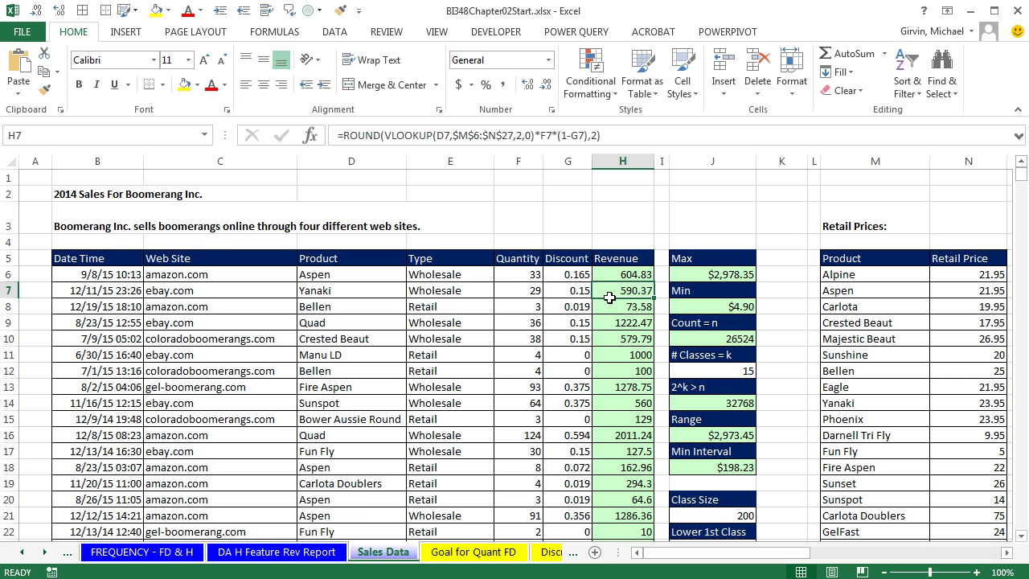
# Create a PivotTable on a new worksheet from the full sales transaction table, B5:H26529.
pyautogui.click(335, 309)
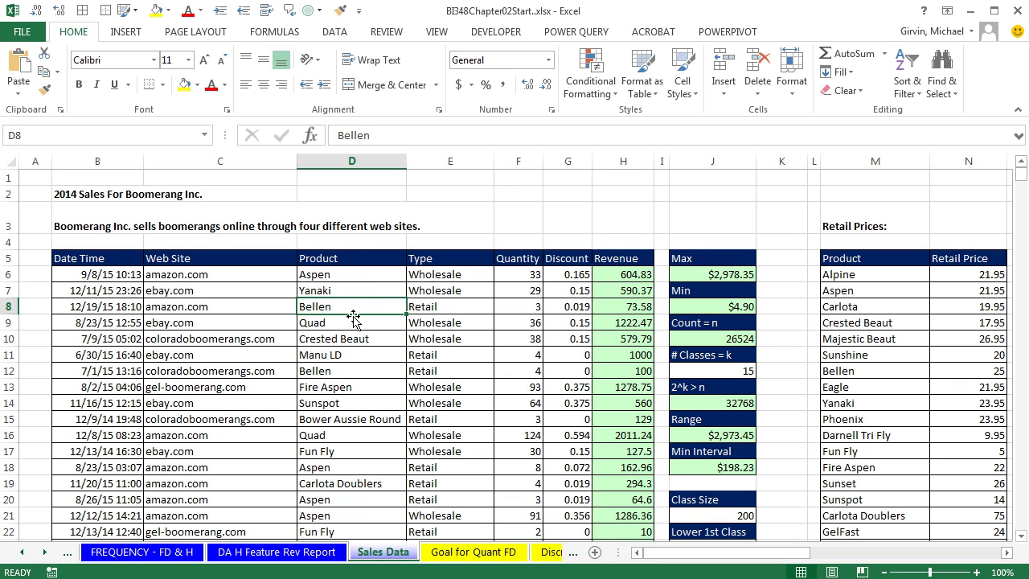
pyautogui.press('alt')
pyautogui.press('n')
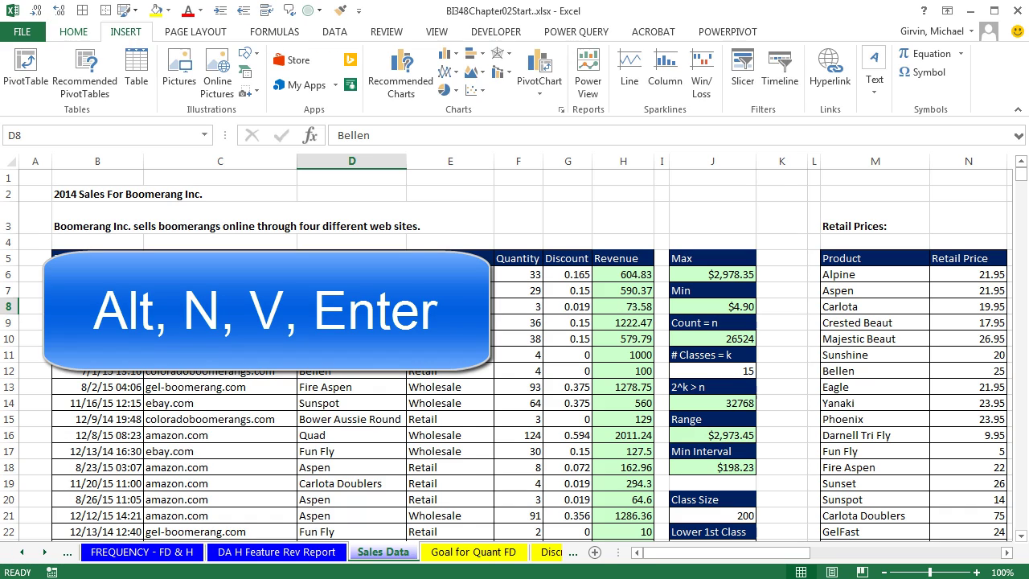
pyautogui.press('v')
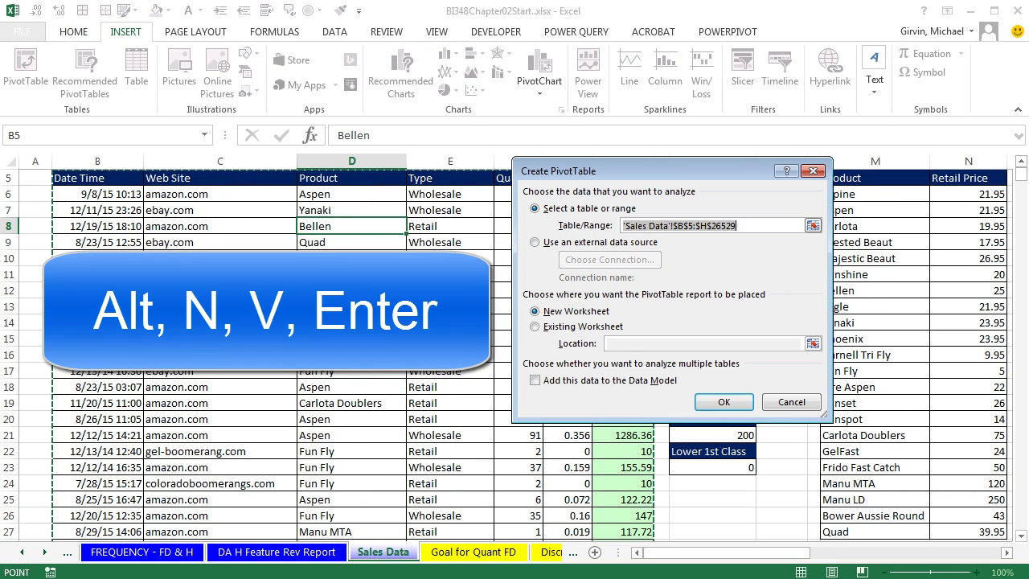
pyautogui.press('Return')
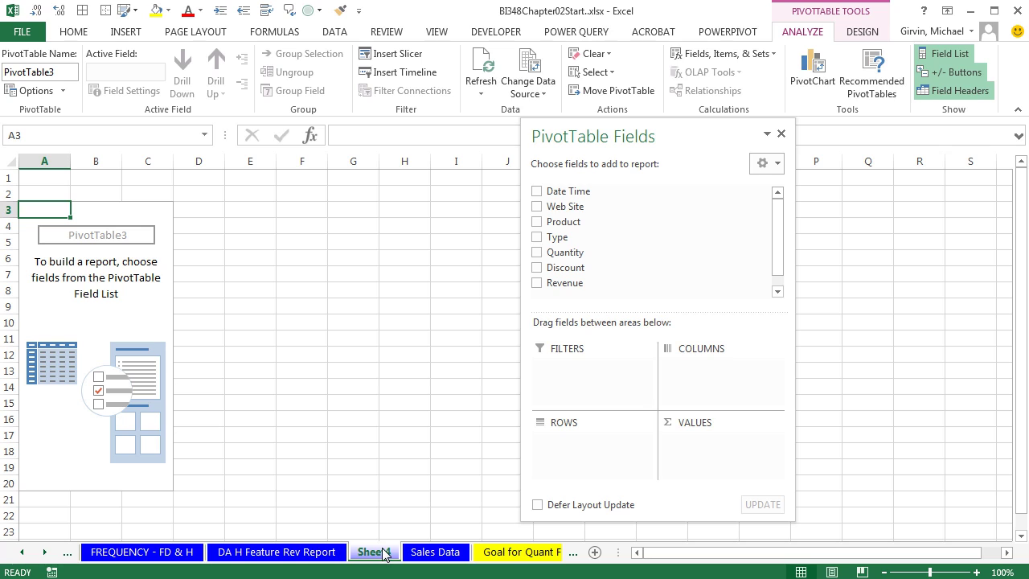
# Rename the new PivotTable sheet as PT Rev Report and move the field list closer to the report.
pyautogui.doubleClick(374, 552)
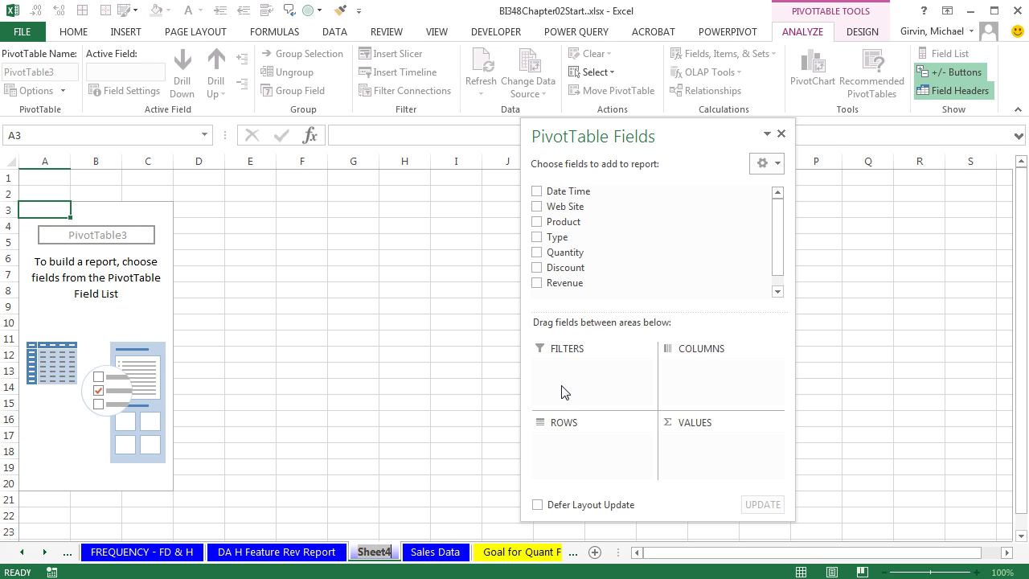
pyautogui.write('PT Rev Report')
pyautogui.press('Return')
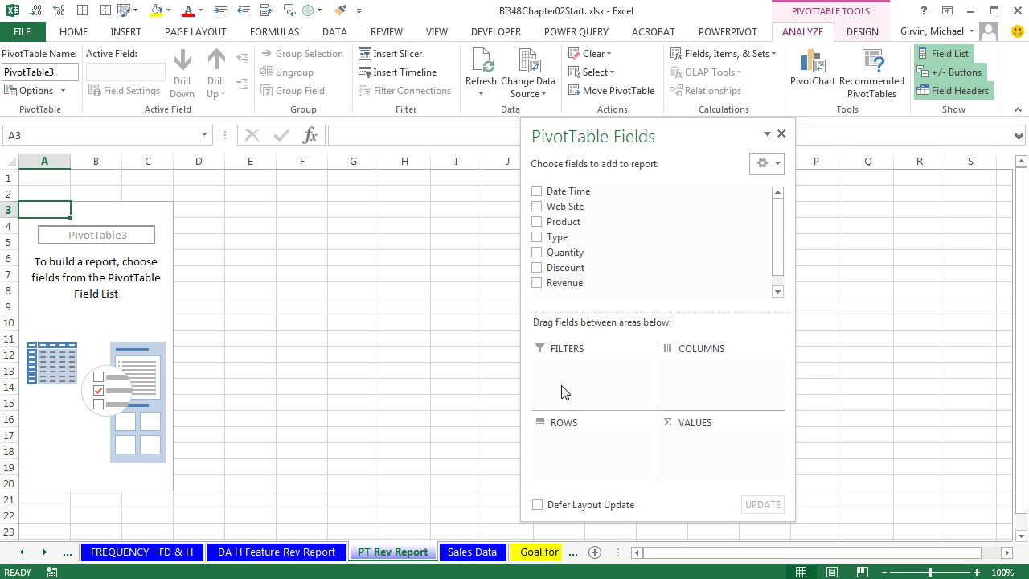
pyautogui.moveTo(614, 134); pyautogui.dragTo(501, 134)
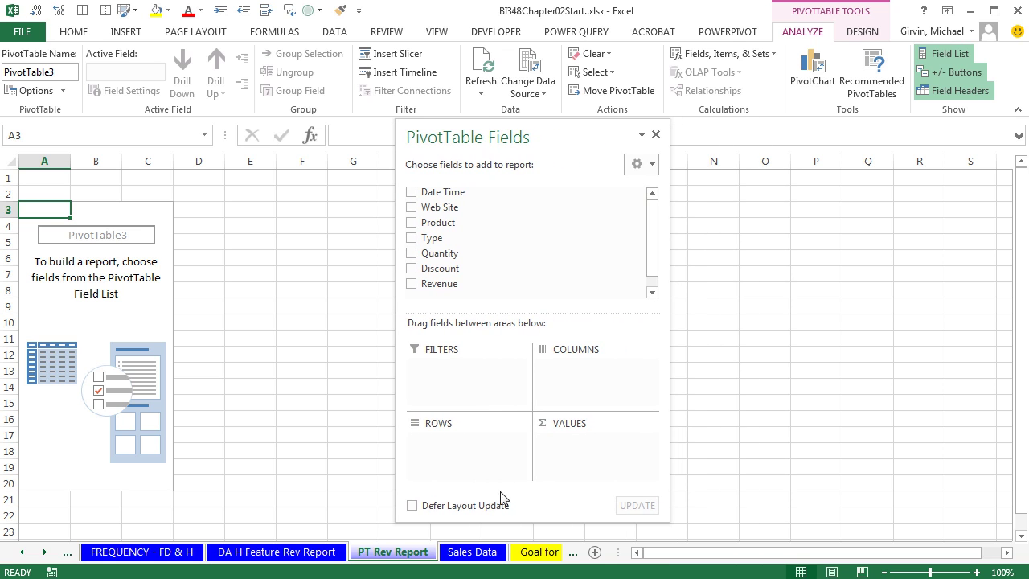
# Check the class size, lower limit of the first class and range on the Sales Data sheet, and return to PT Rev Report.
pyautogui.click(473, 551)
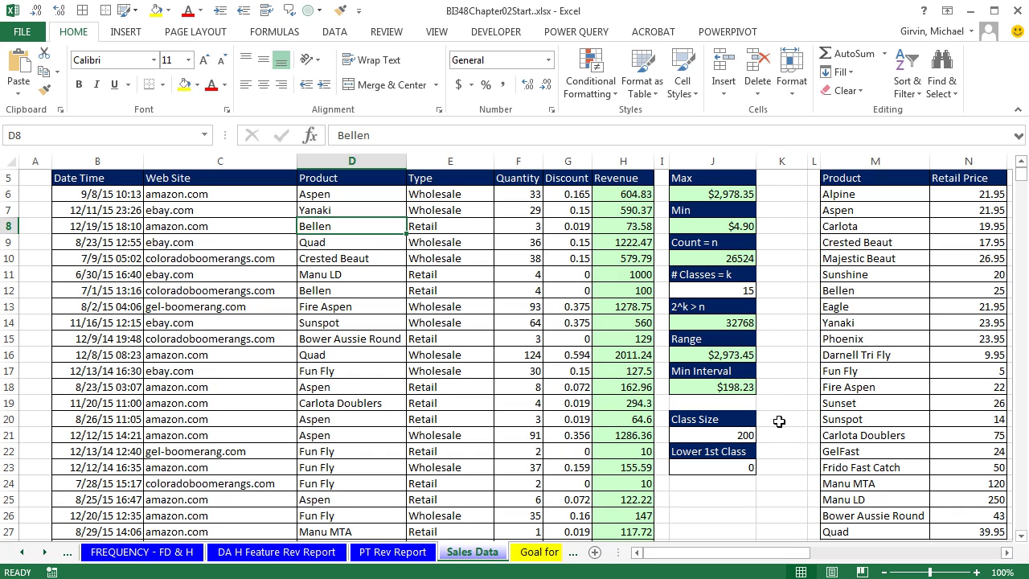
pyautogui.click(713, 432)
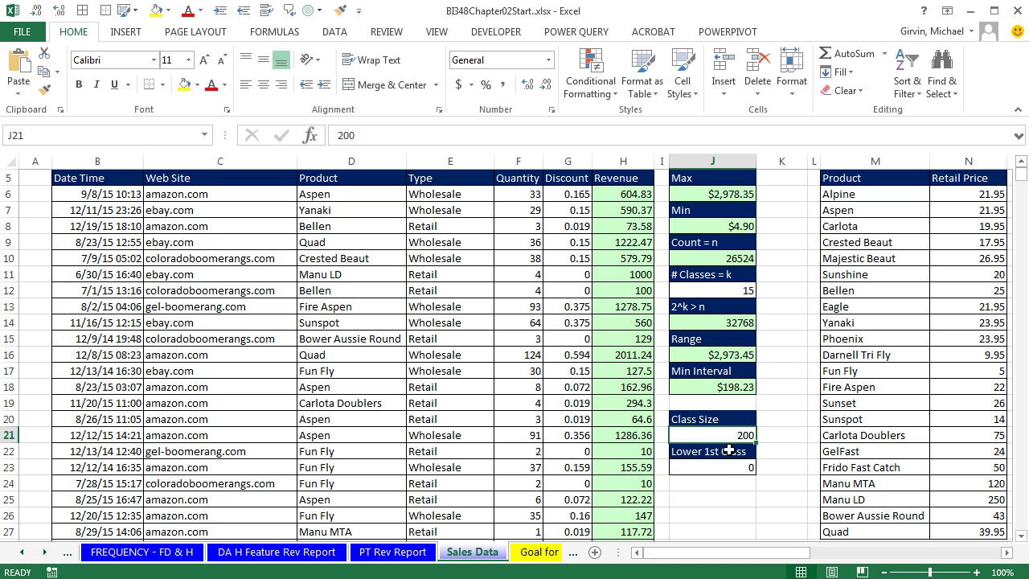
pyautogui.click(724, 474)
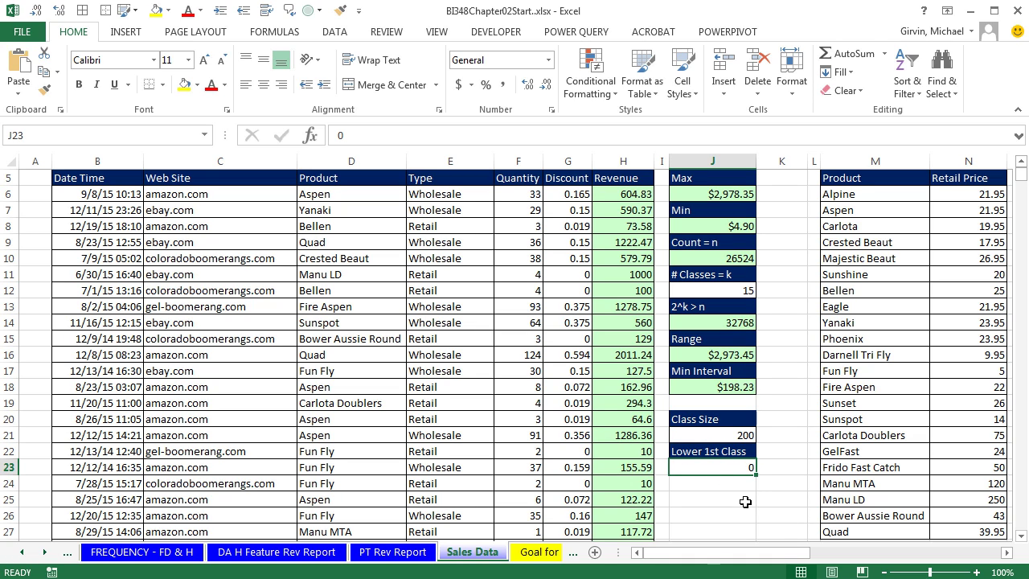
pyautogui.click(732, 358)
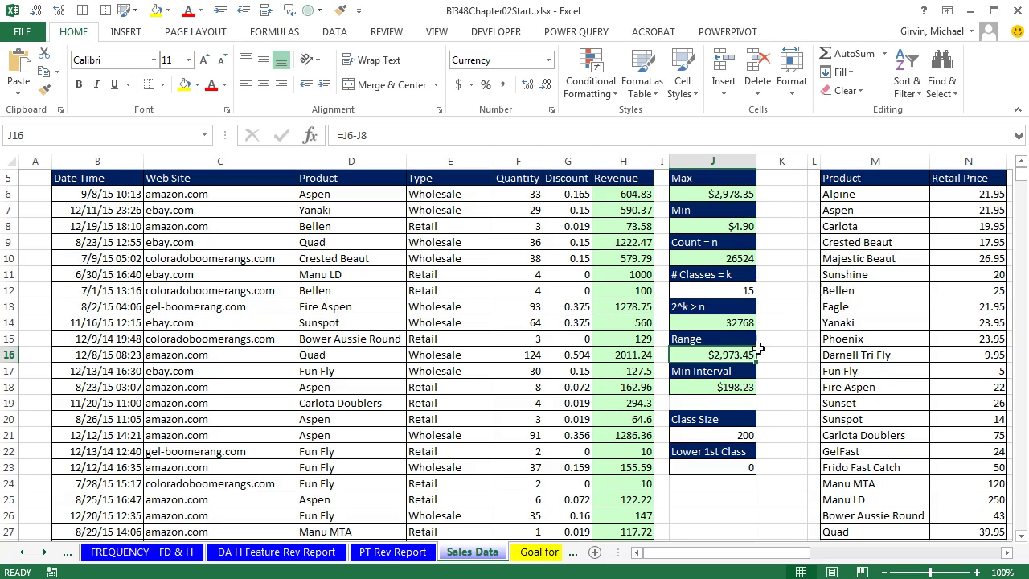
pyautogui.click(376, 555)
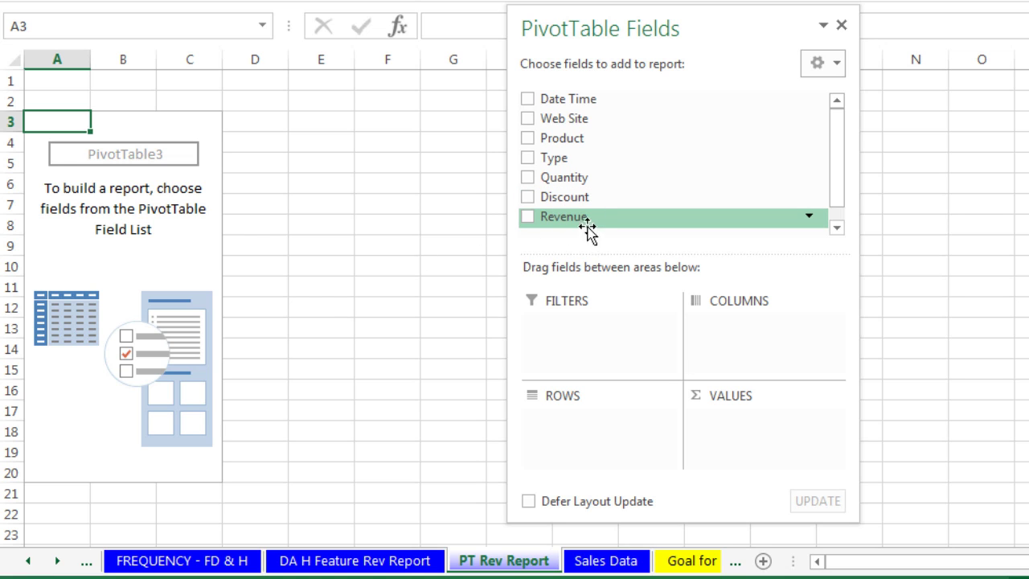
# Add Revenue to the PivotTable rows and group it from 0 to 3000 in intervals of 200.
pyautogui.moveTo(560, 221); pyautogui.dragTo(579, 450)
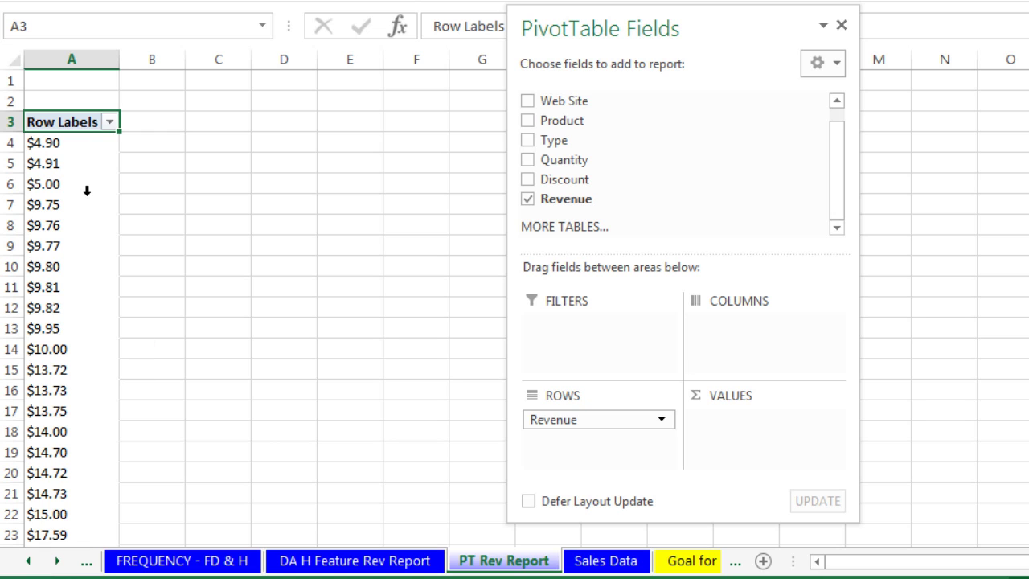
pyautogui.rightClick(77, 169)
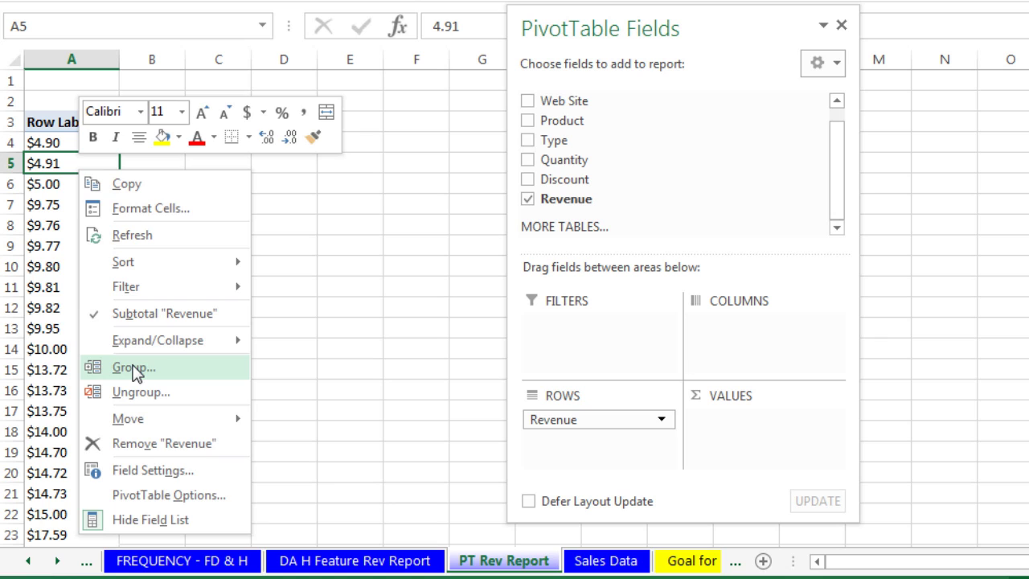
pyautogui.click(134, 370)
pyautogui.moveTo(122, 276); pyautogui.dragTo(285, 183)
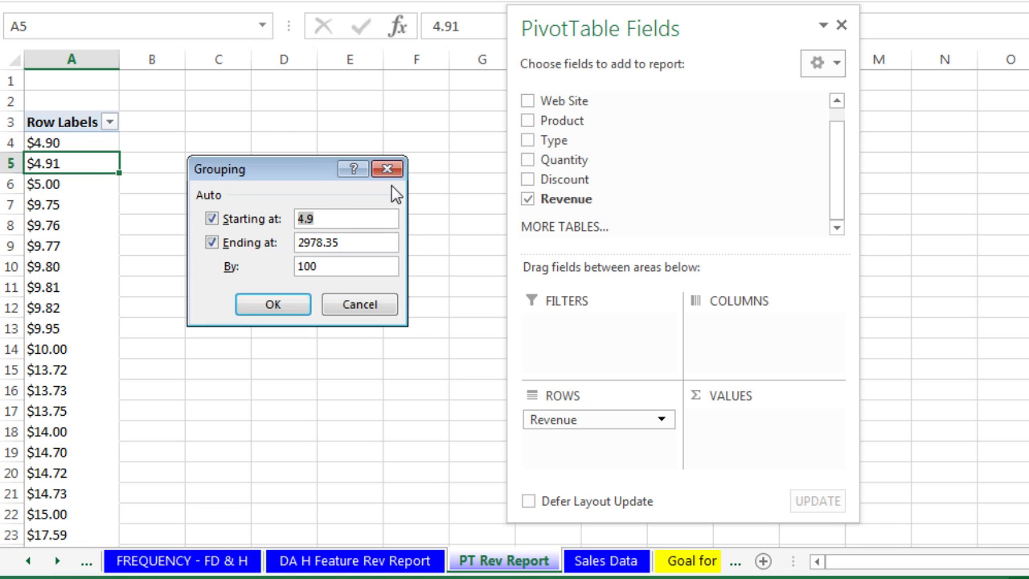
pyautogui.write('0')
pyautogui.press('Tab')
pyautogui.press('Tab')
pyautogui.write('30')
pyautogui.press('Tab')
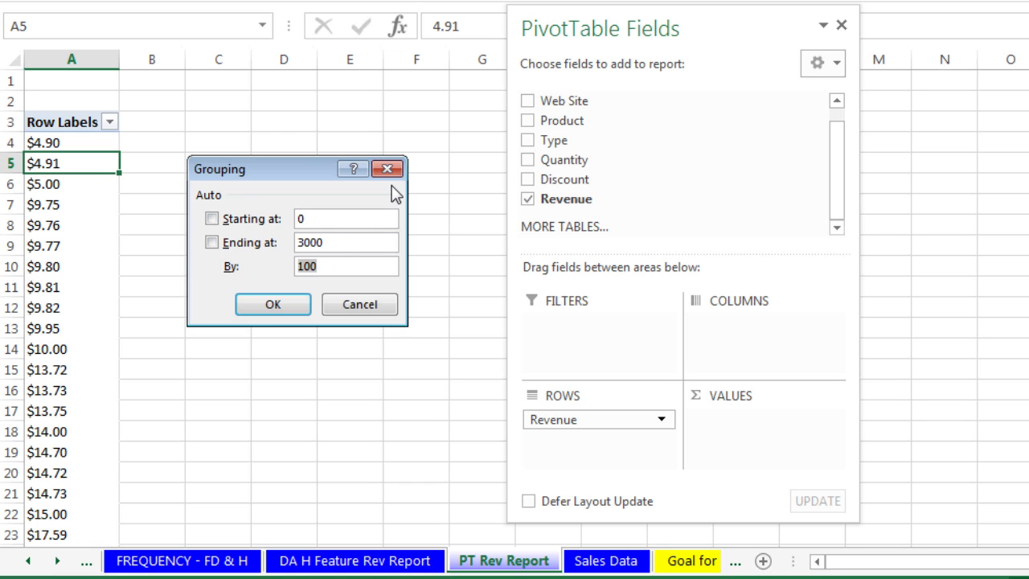
pyautogui.write('20')
pyautogui.click(266, 310)
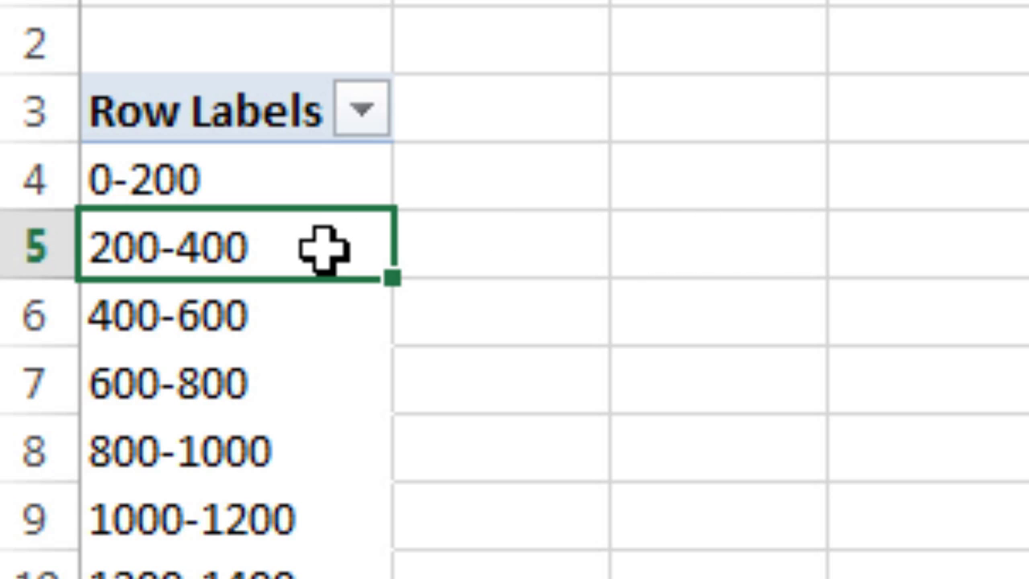
# Add Revenue to the PivotTable values to count the transactions in each revenue class.
pyautogui.click(250, 184)
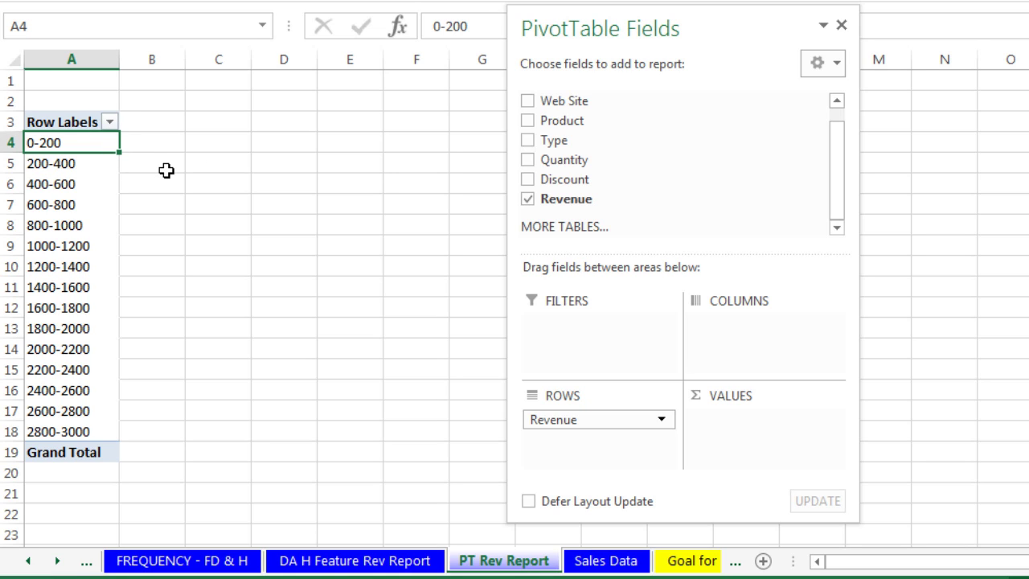
pyautogui.click(95, 148)
pyautogui.click(92, 144)
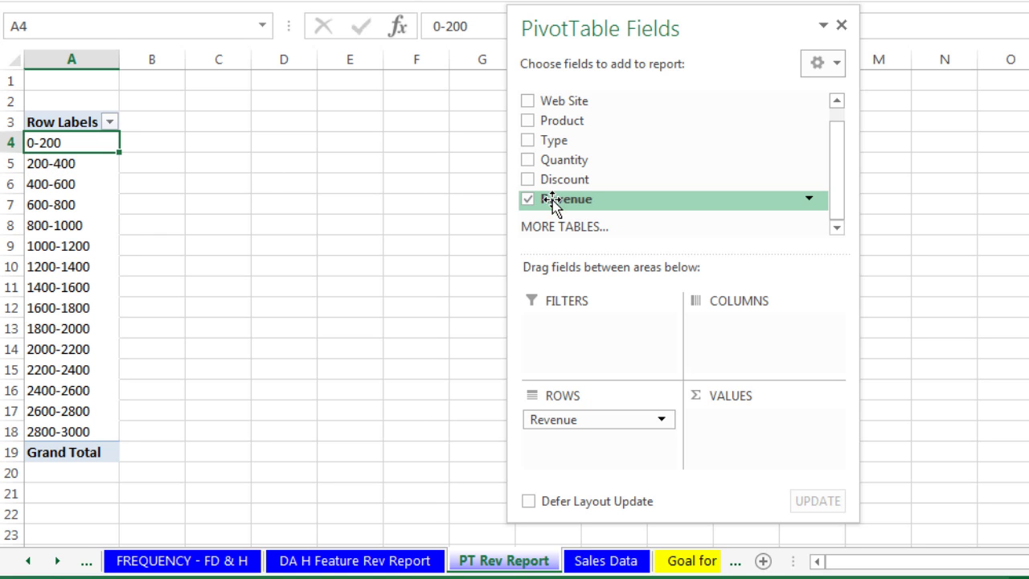
pyautogui.moveTo(553, 205); pyautogui.dragTo(727, 420)
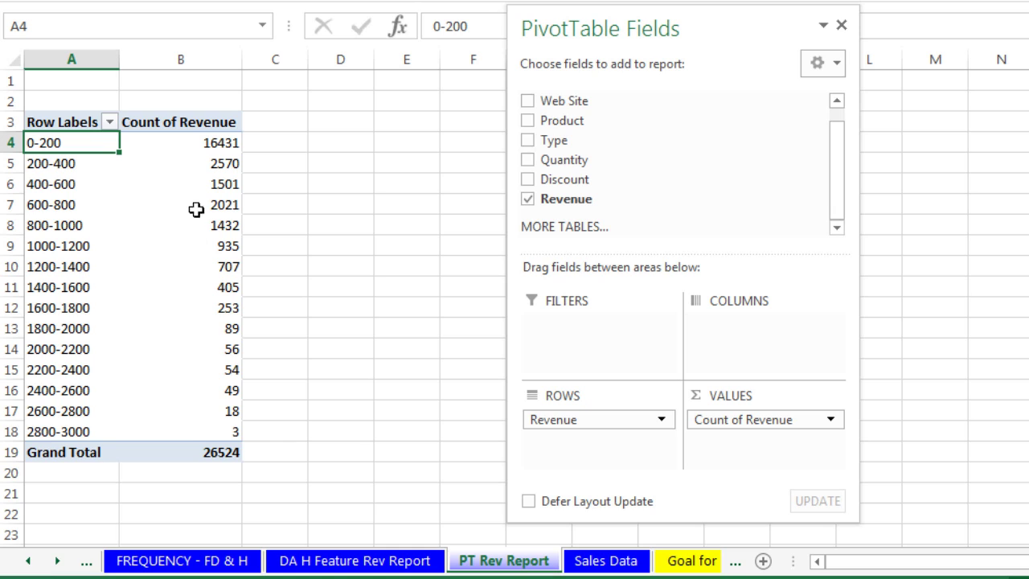
# Compare the PivotTable's class counts with the frequencies on the DA H Feature Rev Report sheet.
pyautogui.moveTo(200, 371)
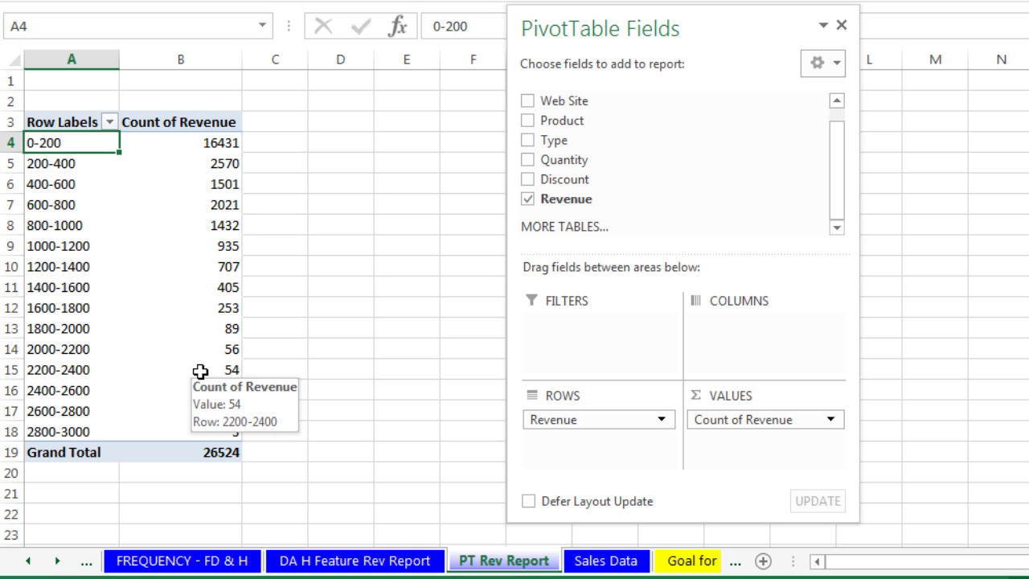
pyautogui.moveTo(226, 330)
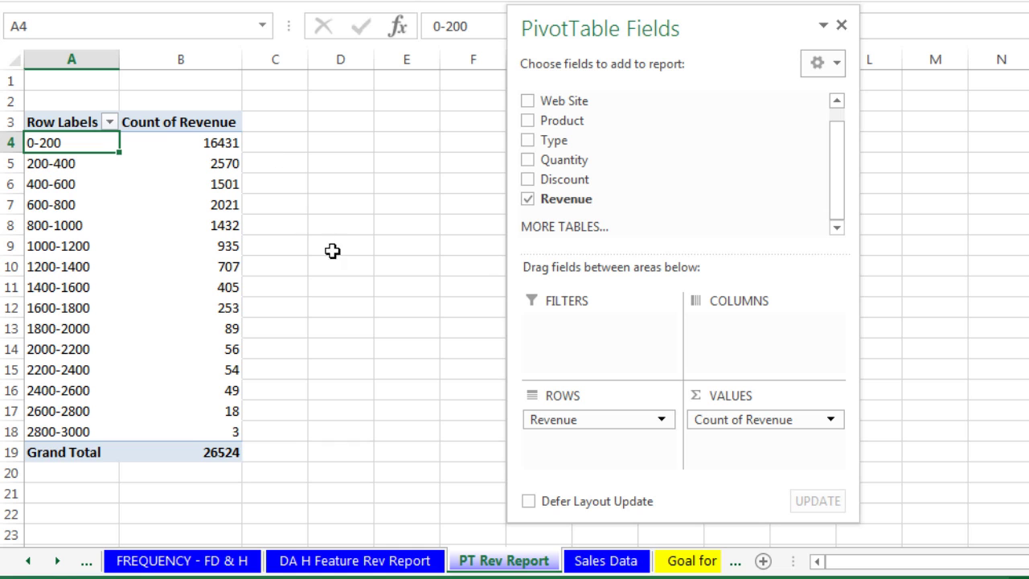
pyautogui.click(376, 565)
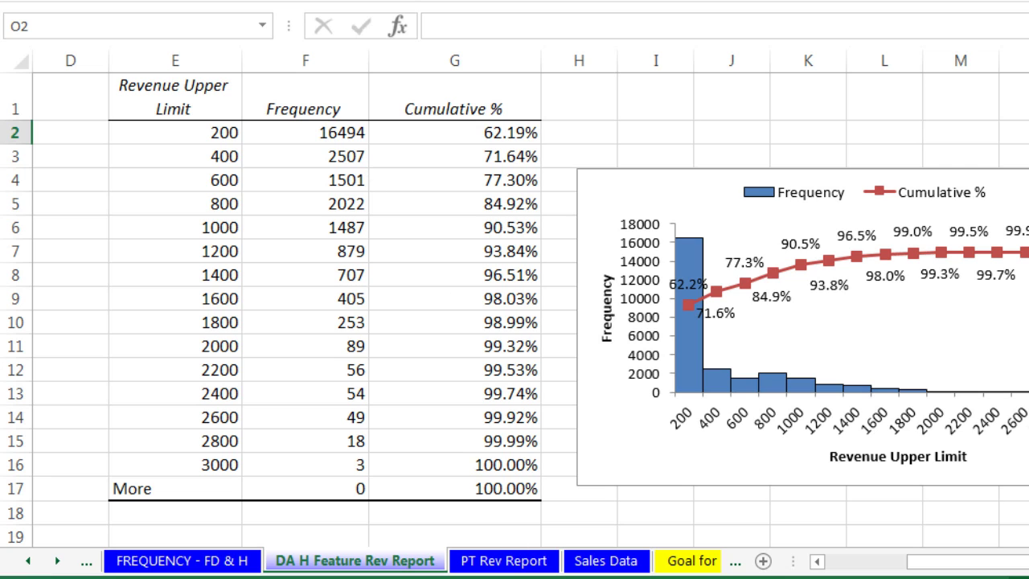
pyautogui.hotkey('ctrl', 'pagedown')
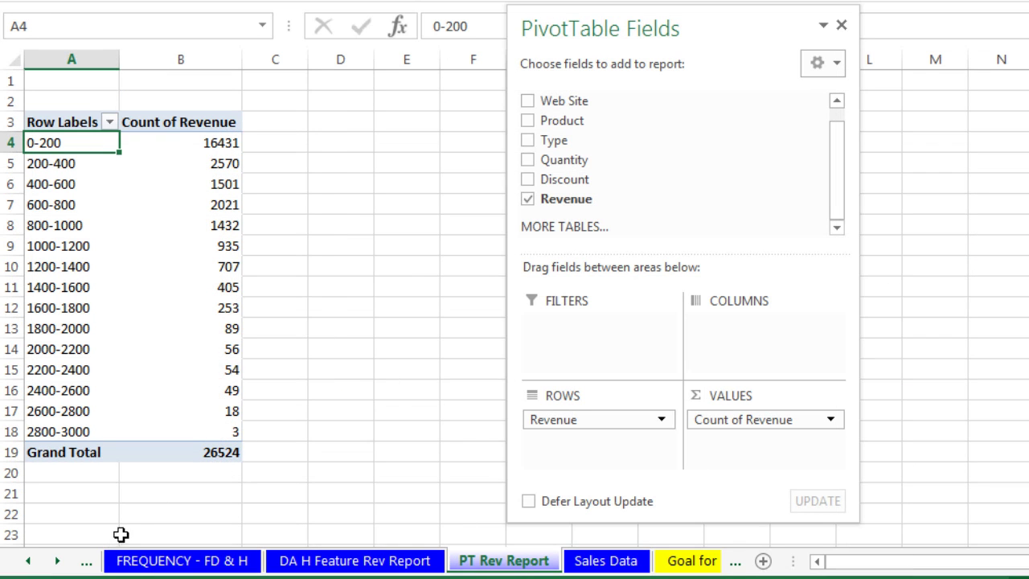
pyautogui.click(150, 519)
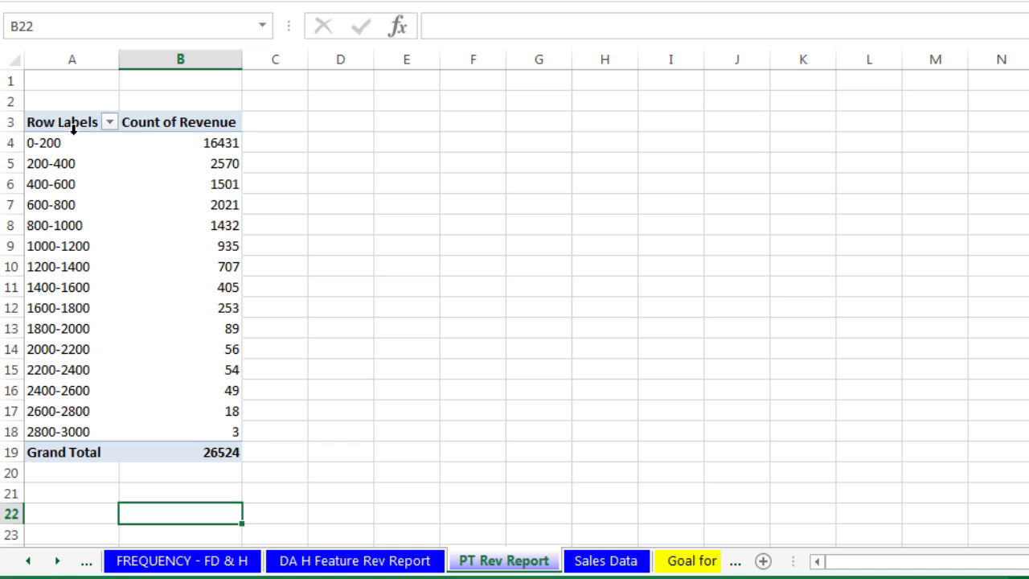
pyautogui.click(236, 143)
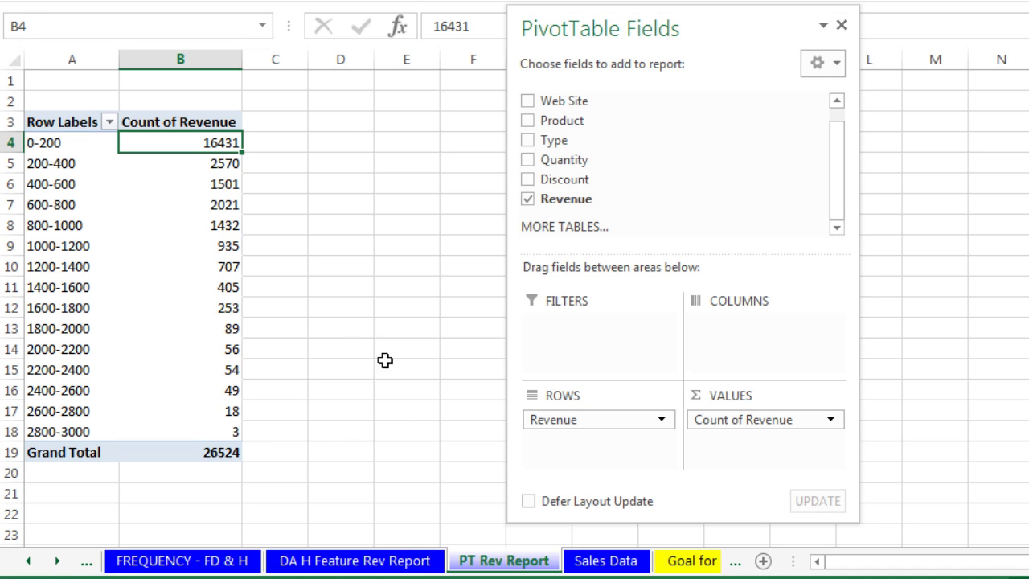
pyautogui.click(399, 561)
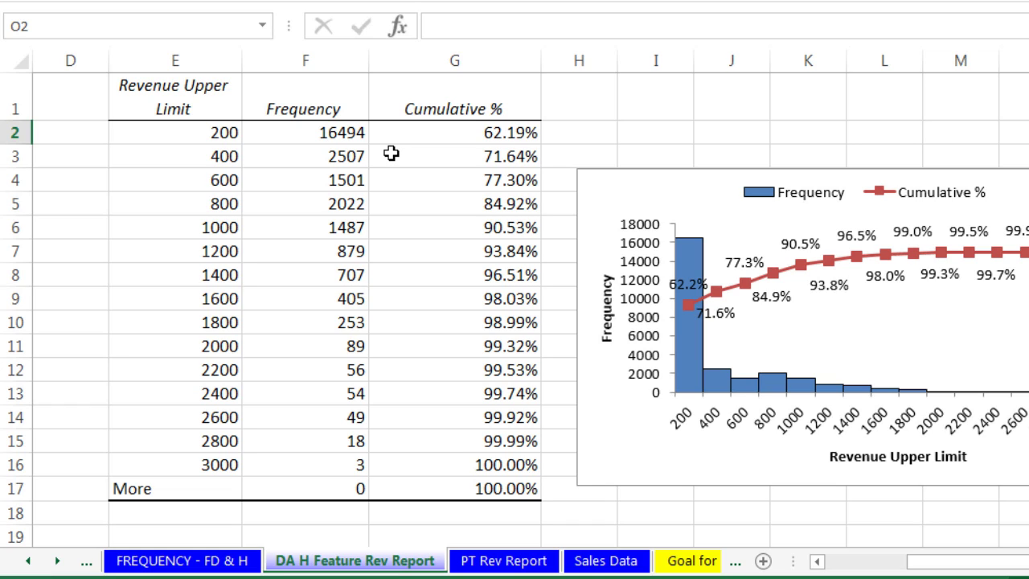
pyautogui.click(484, 568)
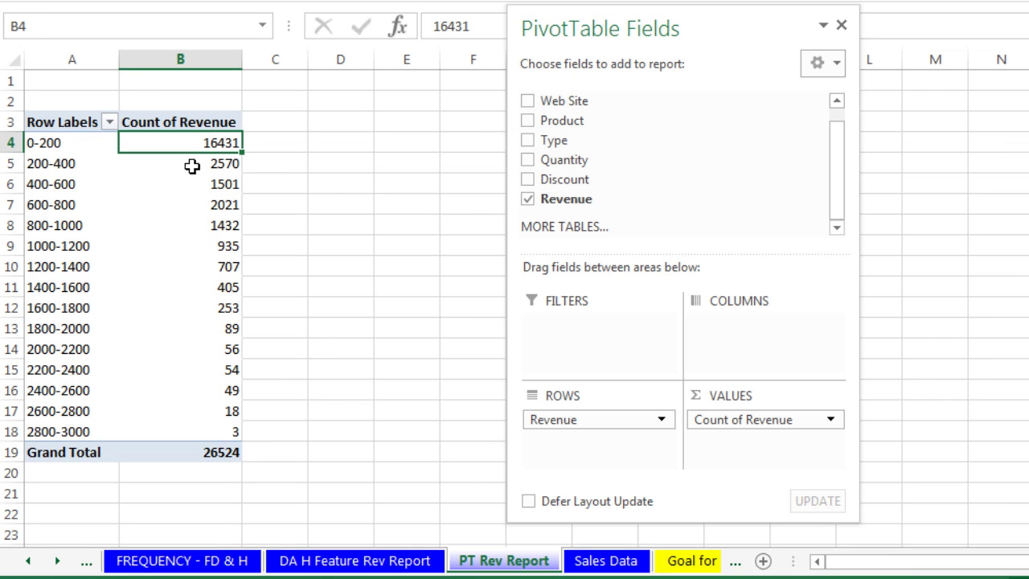
# Rename the PivotTable's row label heading as "Revenue (Upper NOT Included)", wrap its text and widen column A.
pyautogui.click(51, 124)
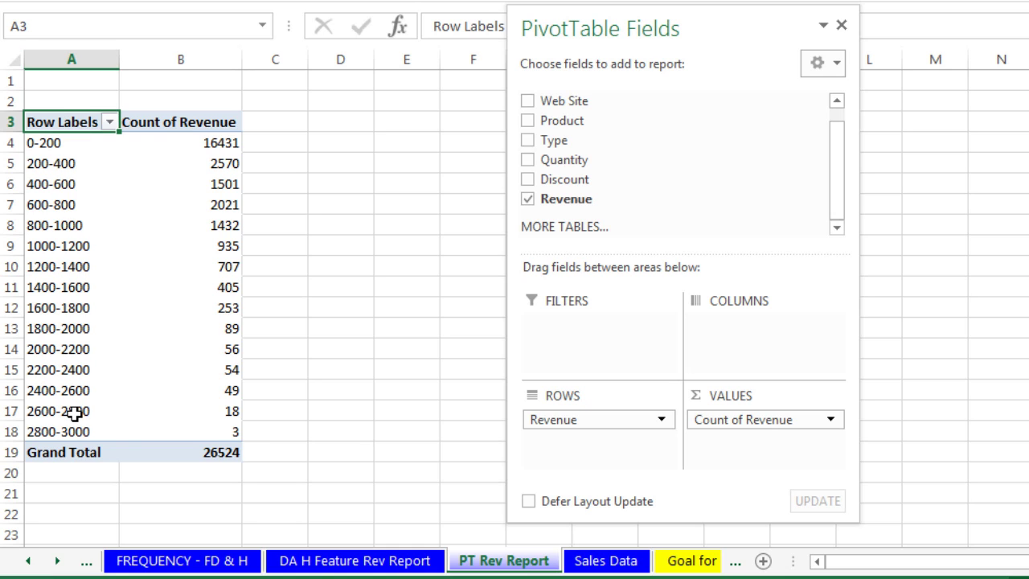
pyautogui.moveTo(53, 145); pyautogui.dragTo(66, 430)
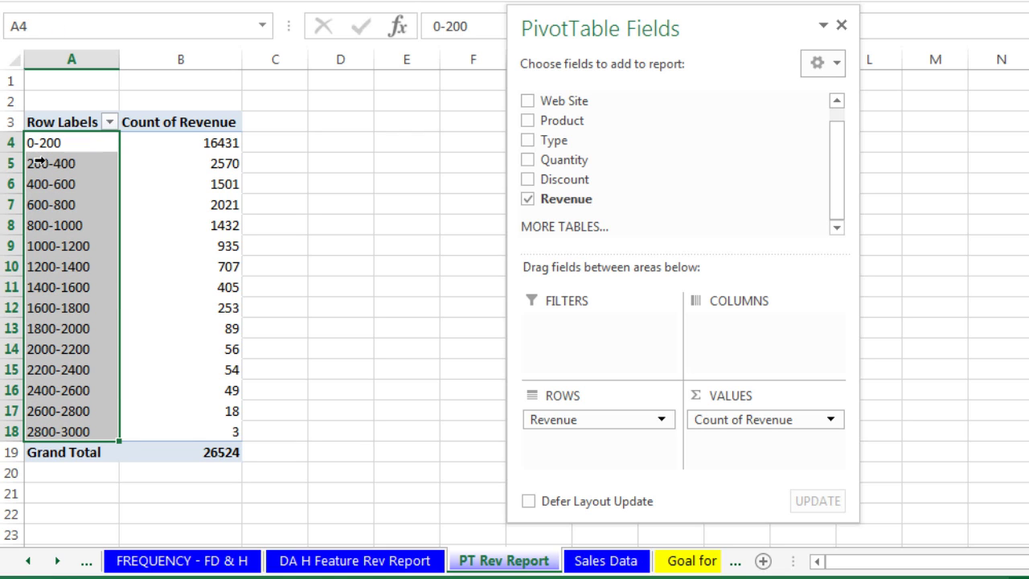
pyautogui.click(74, 118)
pyautogui.write('Revenue (Upper NOT Included)')
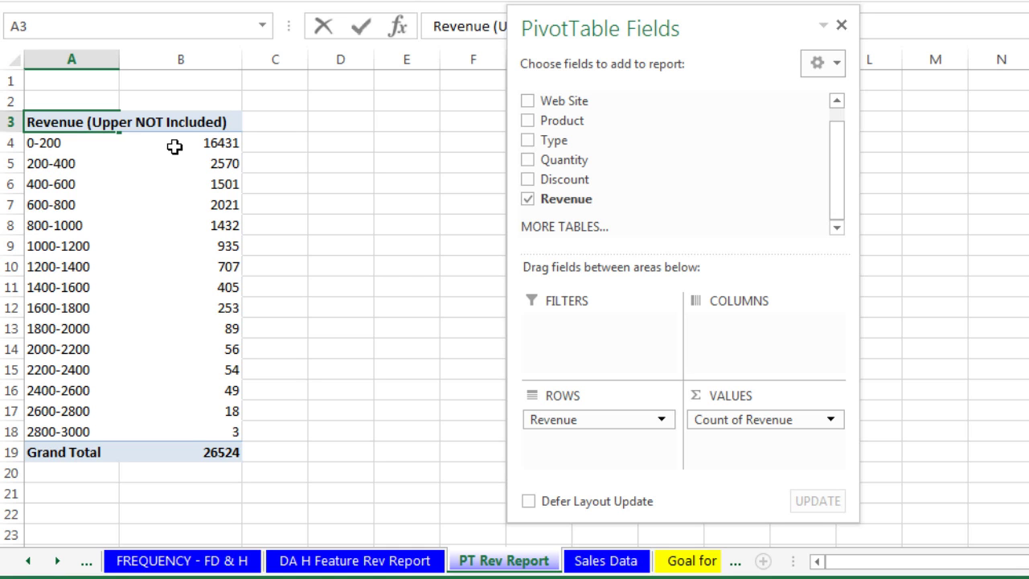
pyautogui.hotkey('ctrl', 'Return')
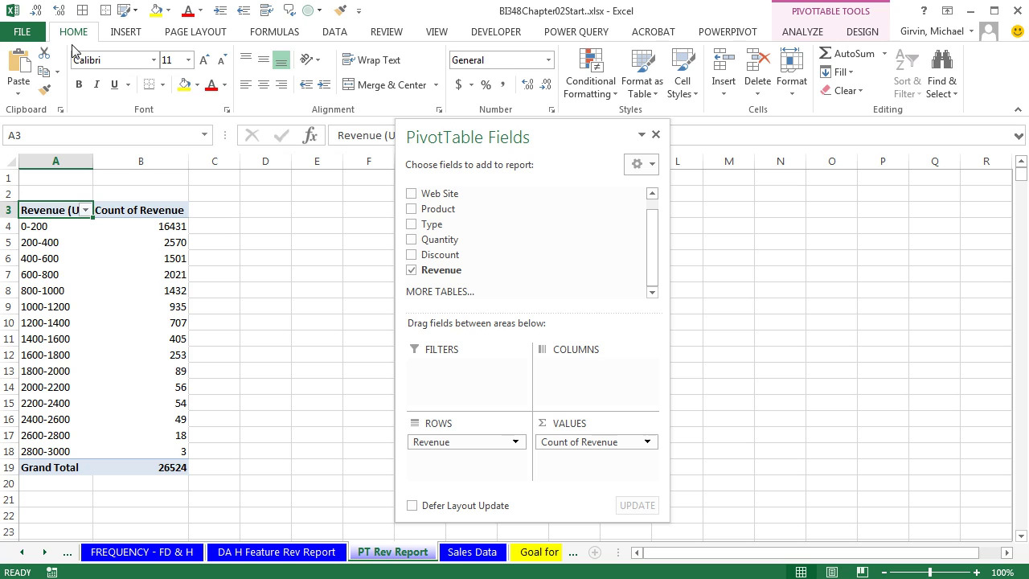
pyautogui.click(362, 60)
pyautogui.moveTo(95, 162); pyautogui.dragTo(124, 162)
# Rename the PivotTable's Count of Revenue heading as "Frequency".
pyautogui.click(184, 240)
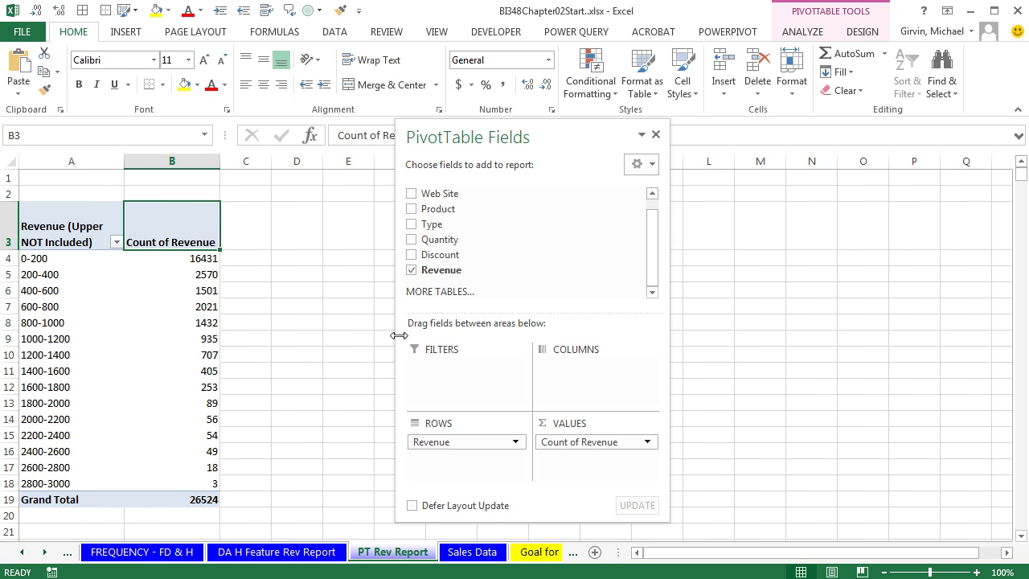
pyautogui.write('Frequency')
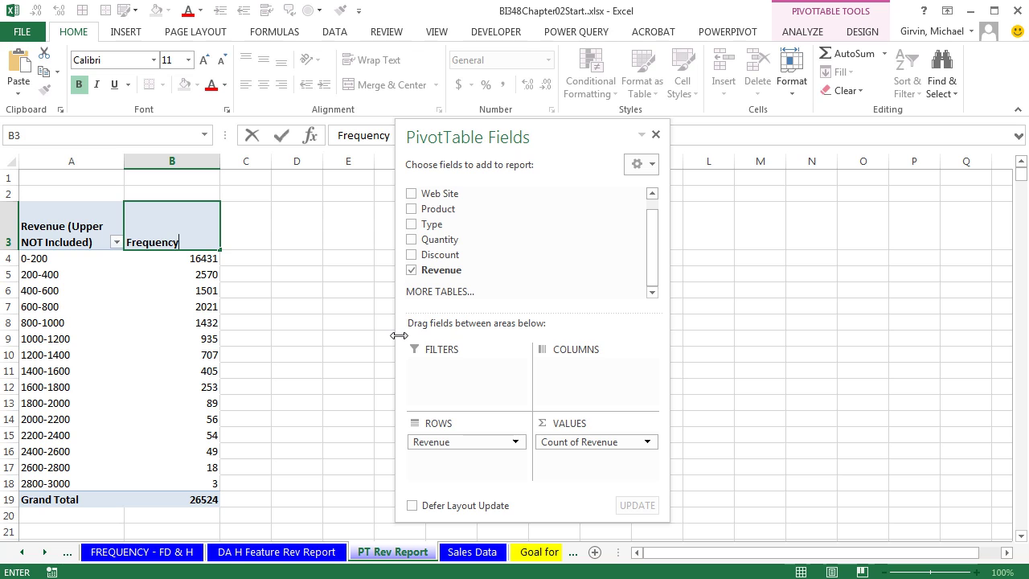
pyautogui.press('Return')
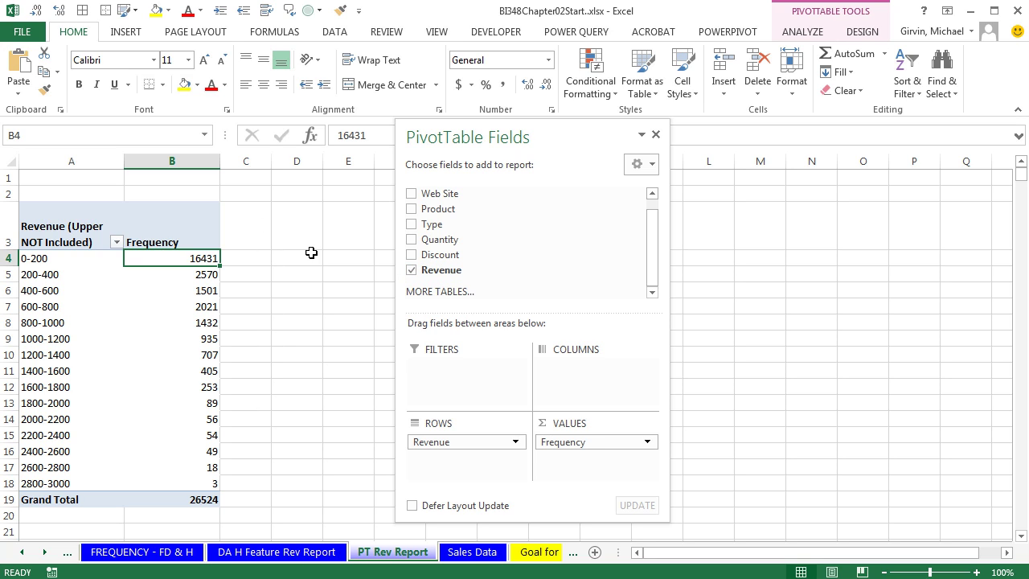
# Add Revenue to the PivotTable values a second time and show it as a running total in Revenue.
pyautogui.moveTo(432, 276); pyautogui.dragTo(604, 467)
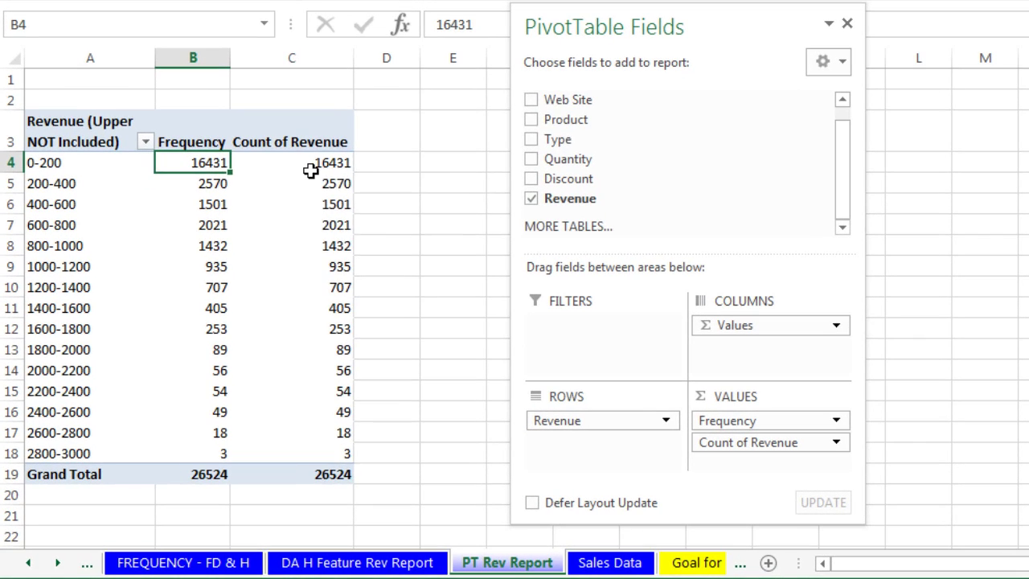
pyautogui.rightClick(309, 168)
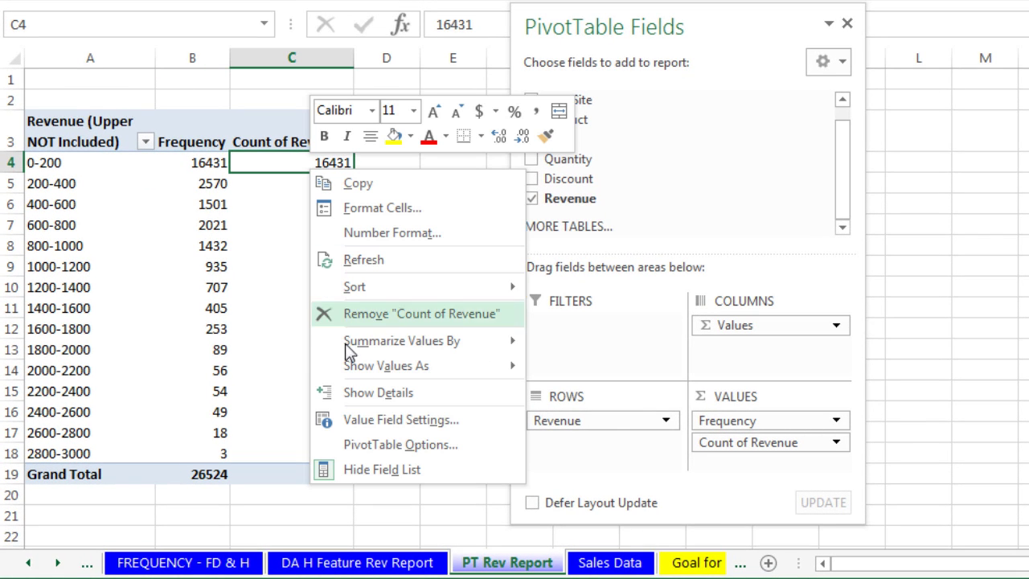
pyautogui.moveTo(359, 368)
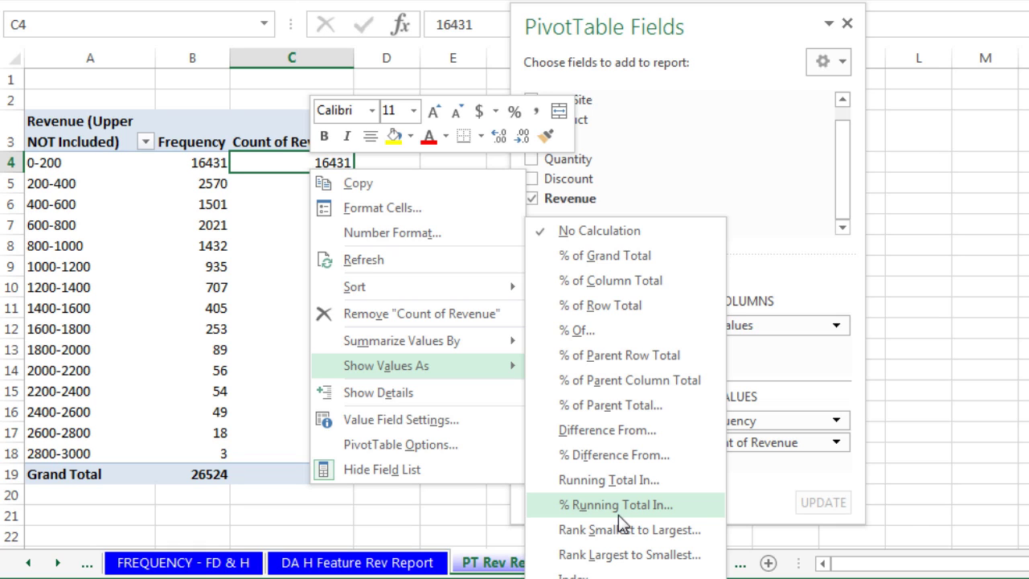
pyautogui.click(618, 482)
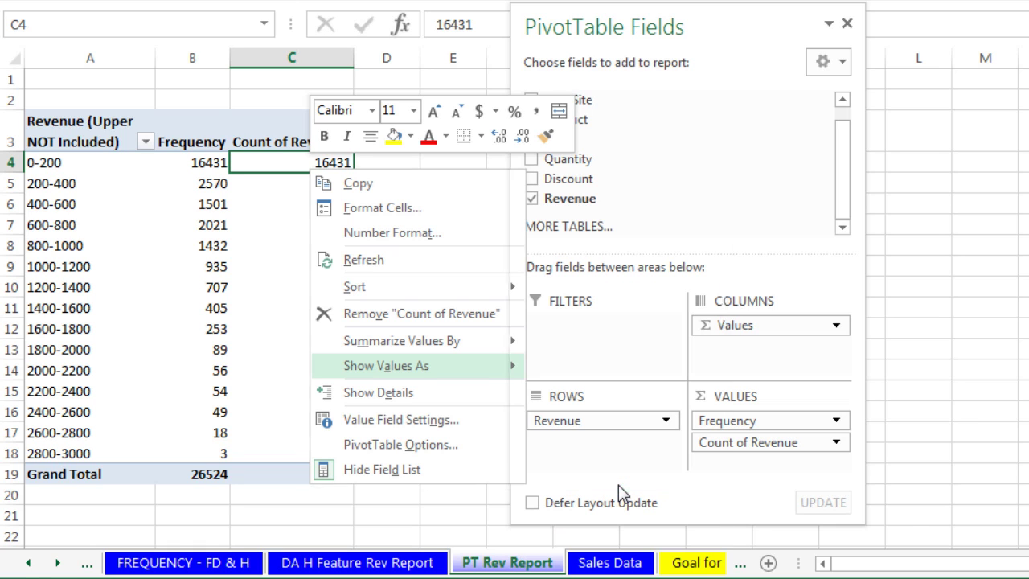
pyautogui.moveTo(886, 222); pyautogui.dragTo(555, 135)
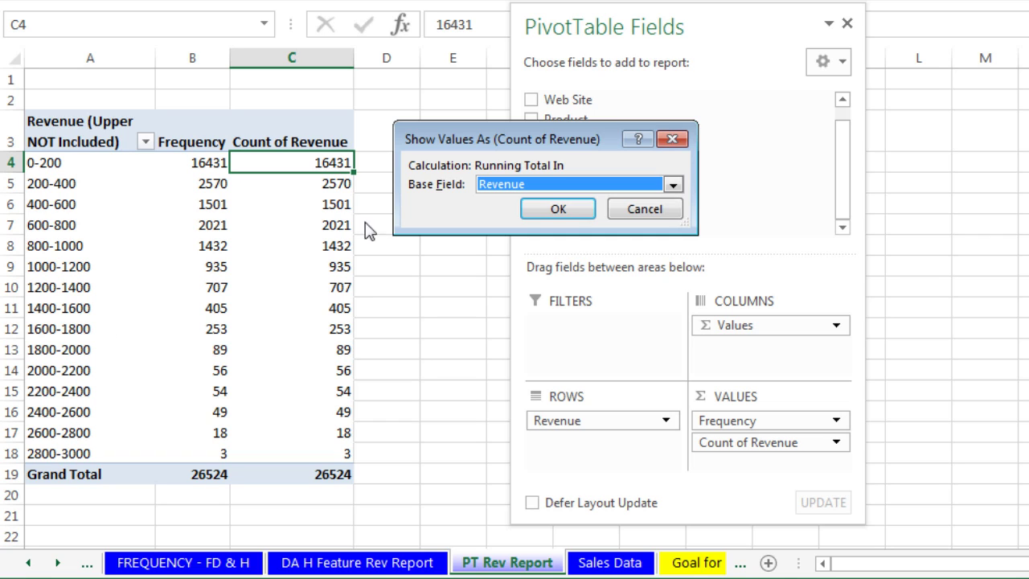
pyautogui.click(565, 216)
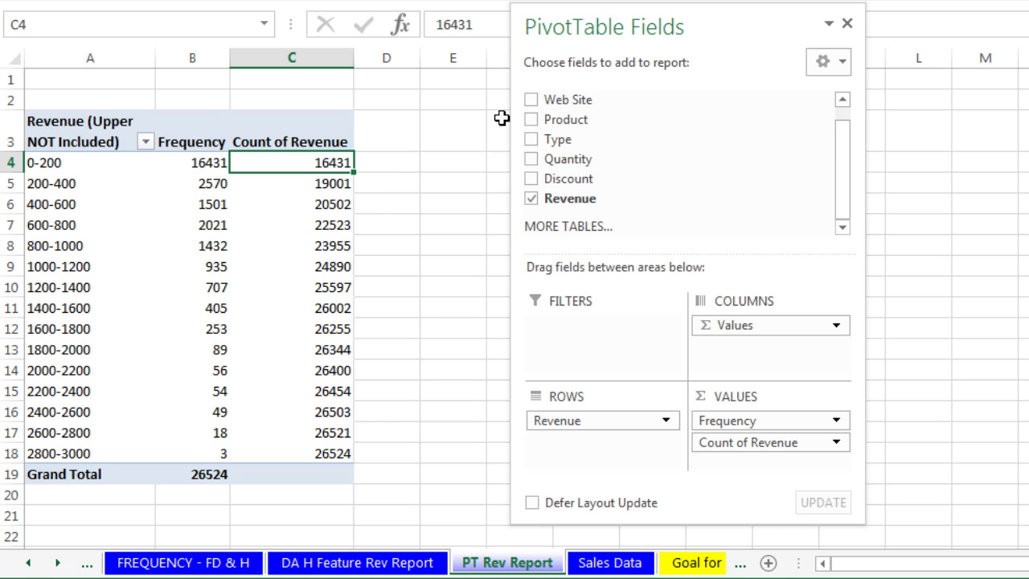
# Rename the running total column heading as "Cumulative Frequency" and wrap its text.
pyautogui.click(352, 135)
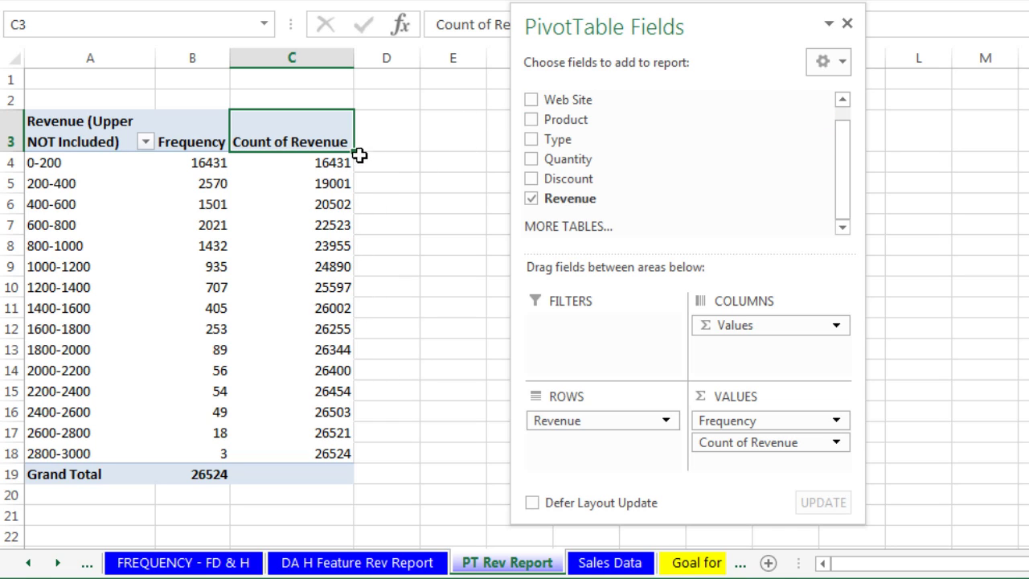
pyautogui.write('Cumulative Frequency')
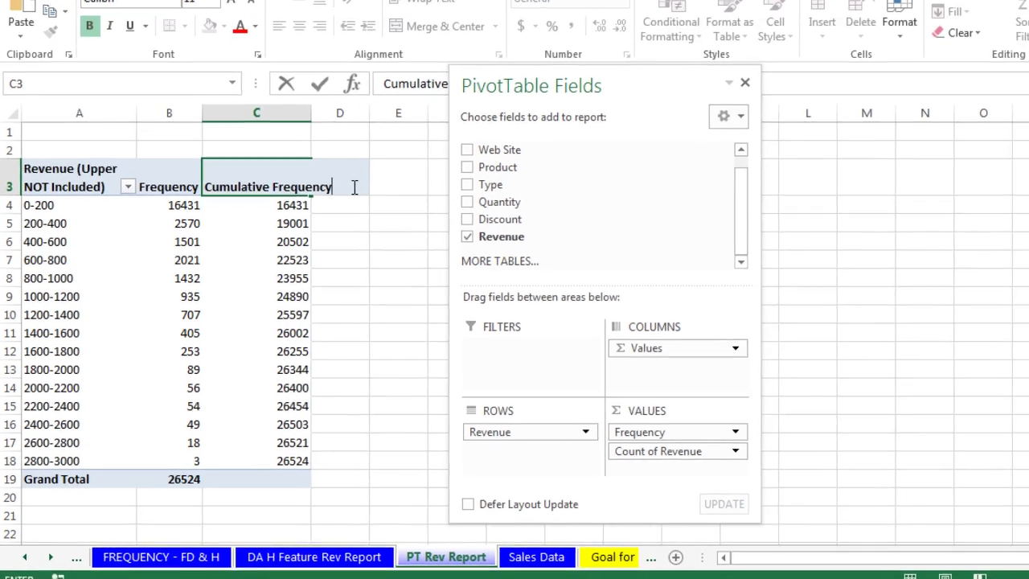
pyautogui.hotkey('ctrl', 'Return')
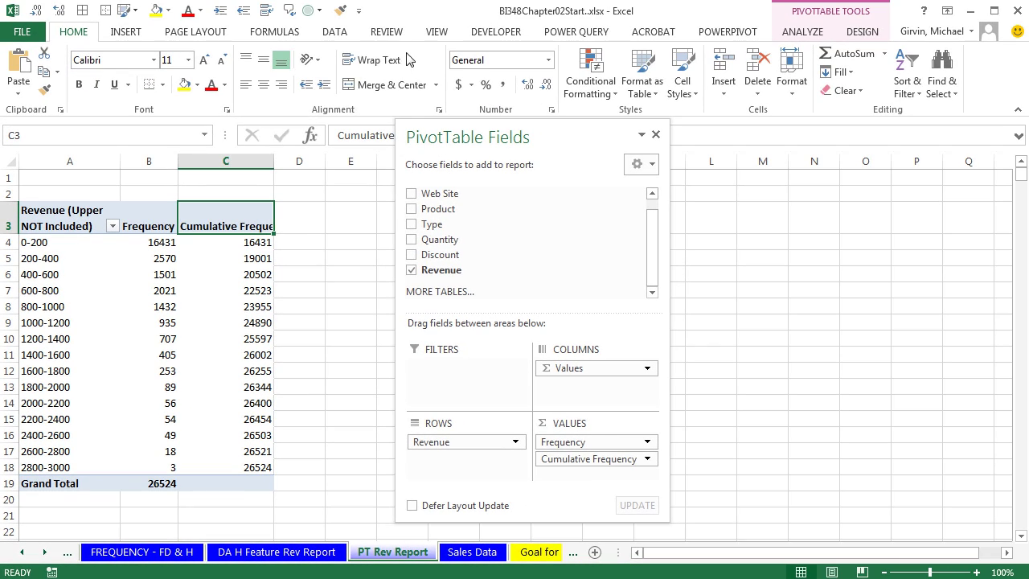
pyautogui.click(374, 60)
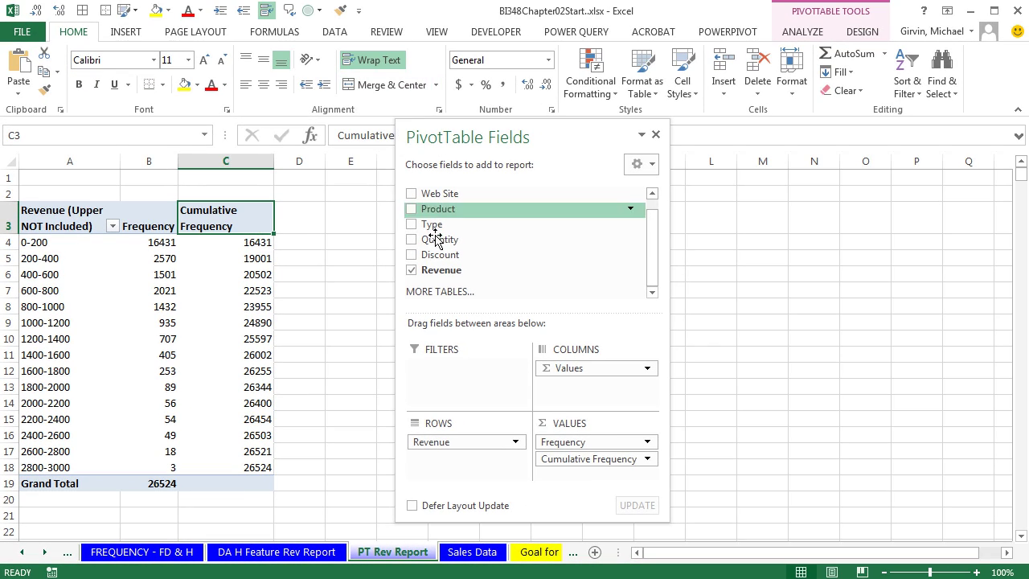
# Add Revenue to the PivotTable values a third time and show it as % Running Total In with base field Revenue.
pyautogui.moveTo(430, 270); pyautogui.dragTo(593, 491)
pyautogui.moveTo(516, 132); pyautogui.dragTo(650, 128)
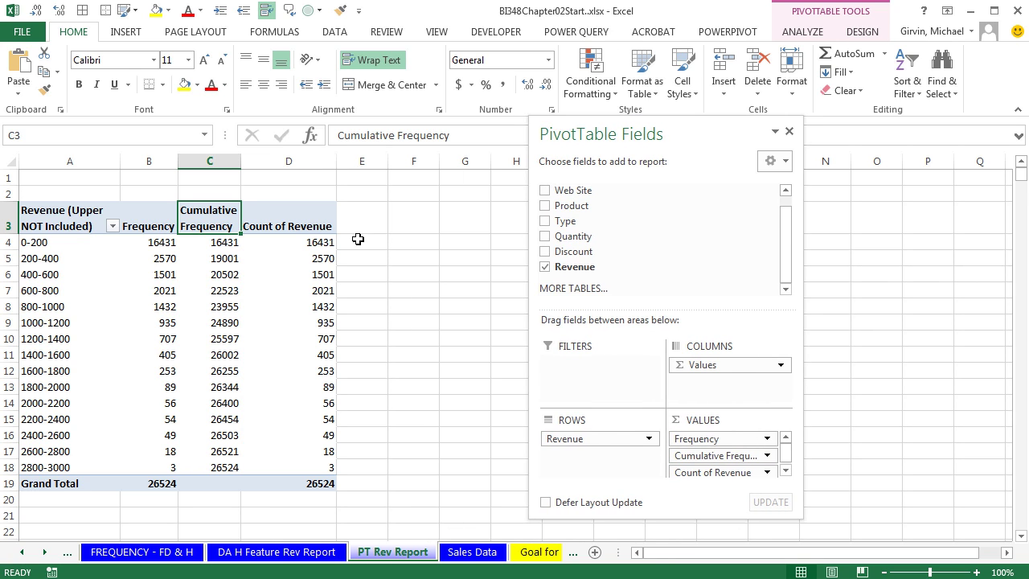
pyautogui.rightClick(316, 242)
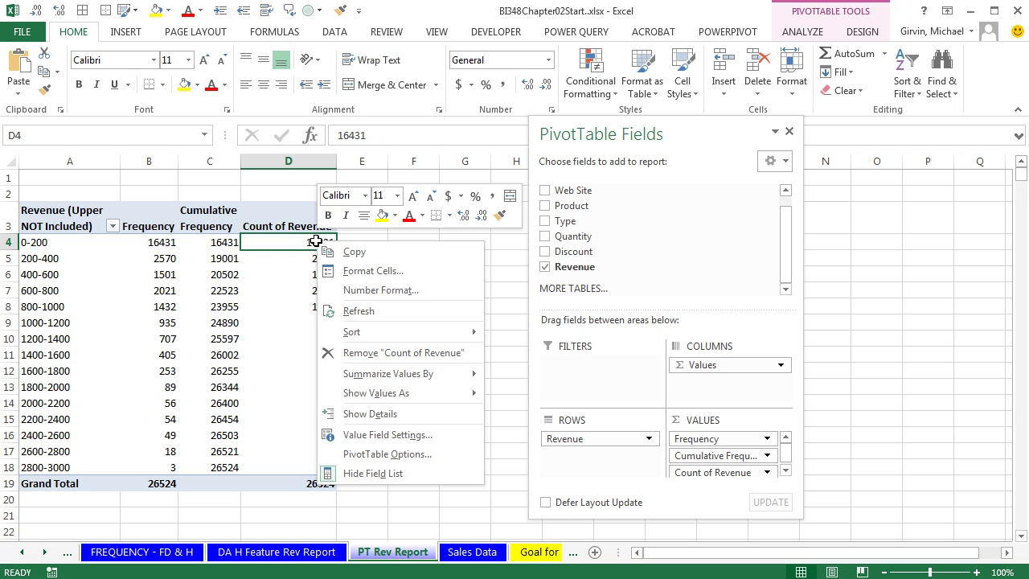
pyautogui.moveTo(376, 394)
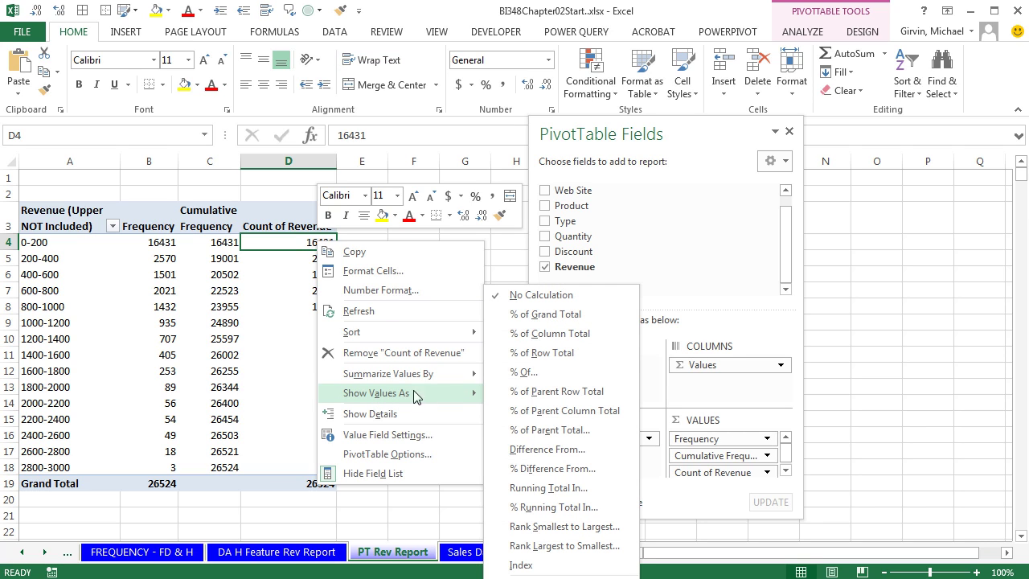
pyautogui.click(576, 508)
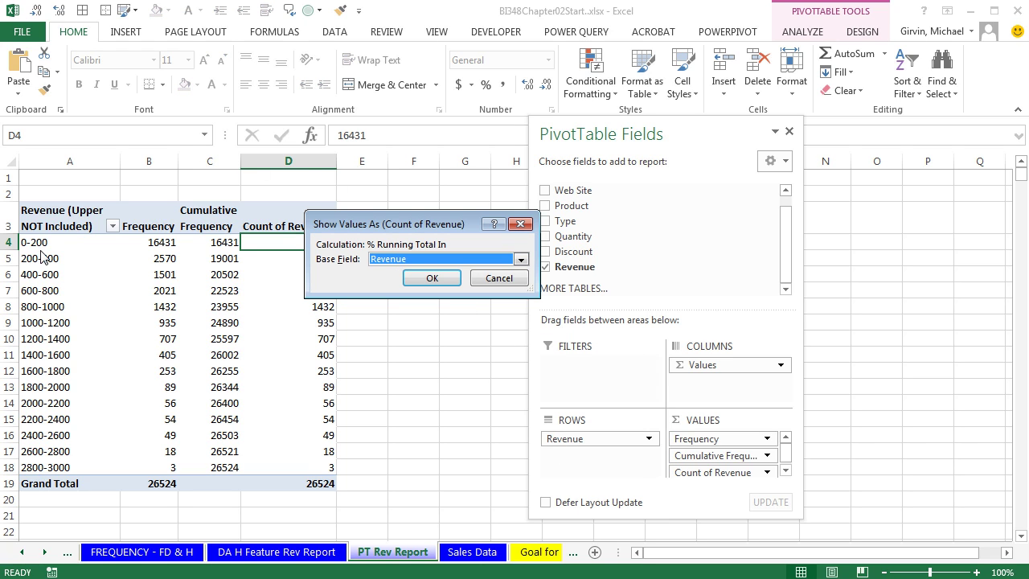
pyautogui.click(431, 277)
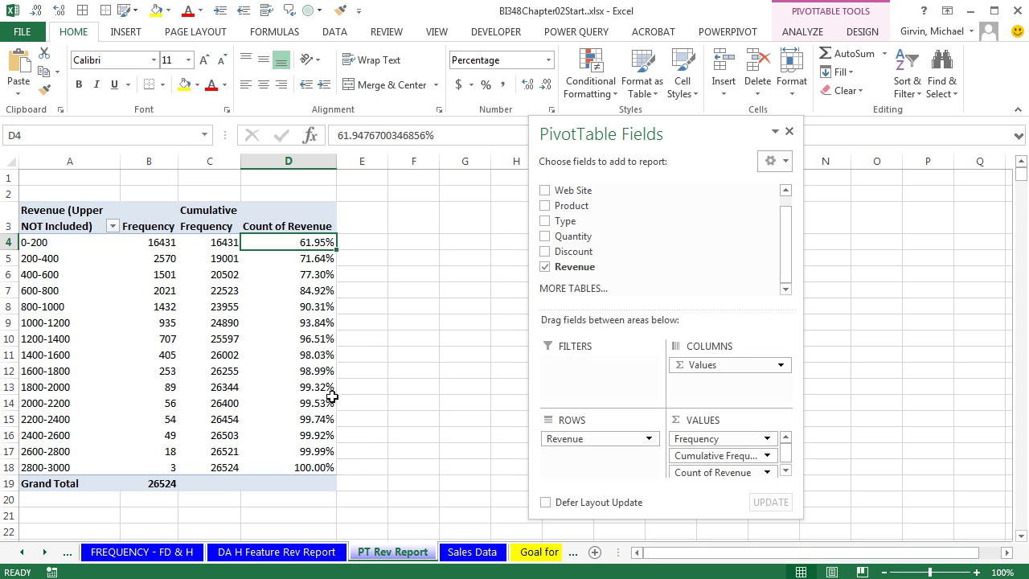
# Rename the percentage running total heading as "% Cumulative Frequency", wrap its text and move the field list away from the PivotTable.
pyautogui.click(278, 220)
pyautogui.write('% Cumulative Freque')
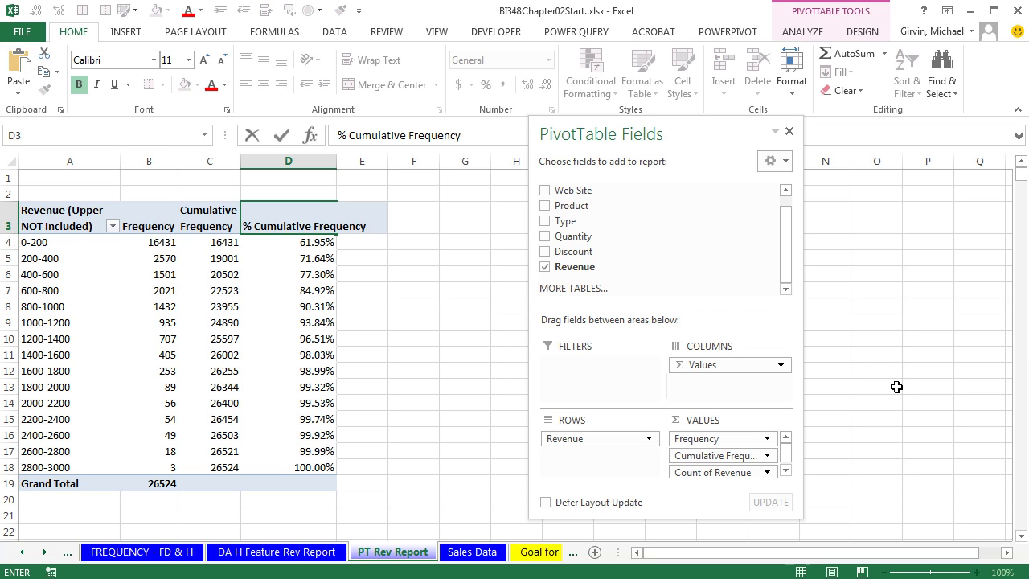
pyautogui.write('ncy')
pyautogui.press('Return')
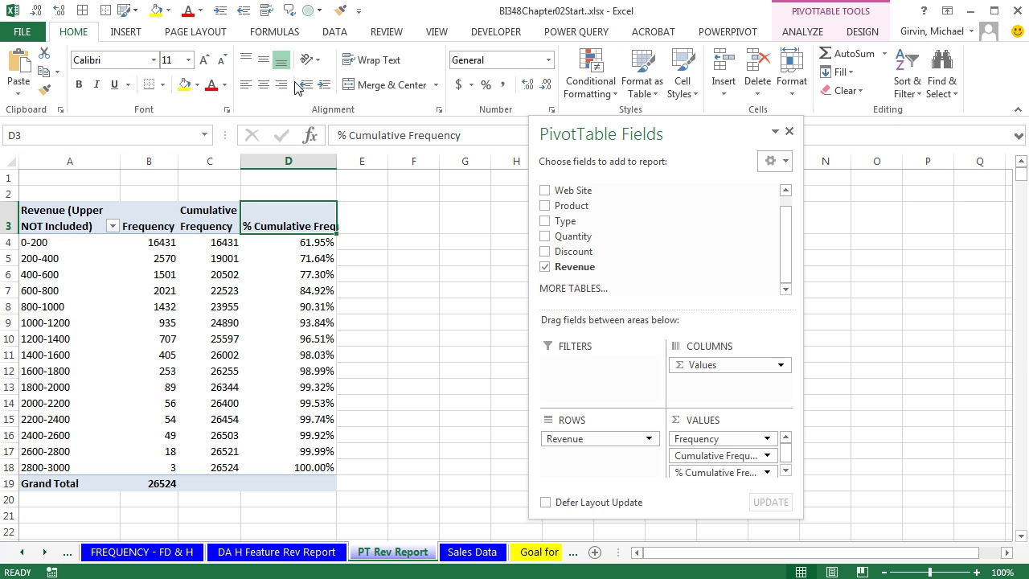
pyautogui.click(367, 62)
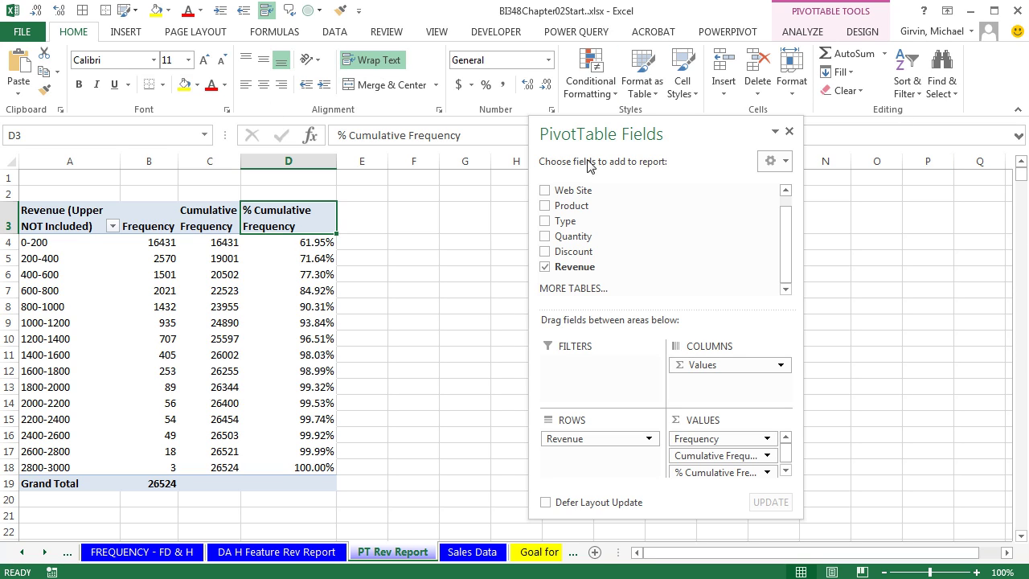
pyautogui.moveTo(667, 132); pyautogui.dragTo(739, 110)
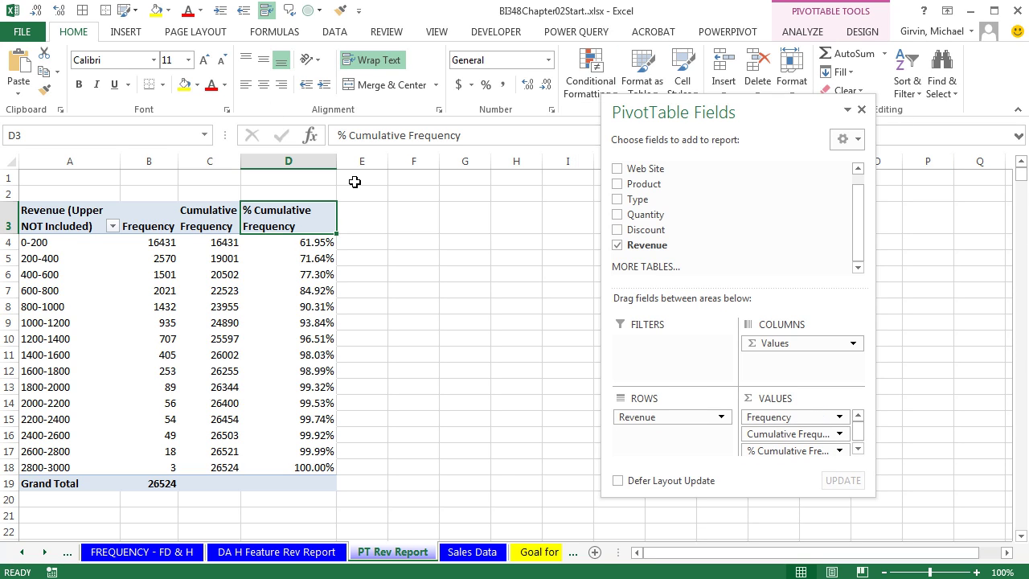
# Review the frequency tables and charts on DA H Feature Rev Report and Sales Data, and return to the PivotTable on PT Rev Report.
pyautogui.moveTo(244, 306)
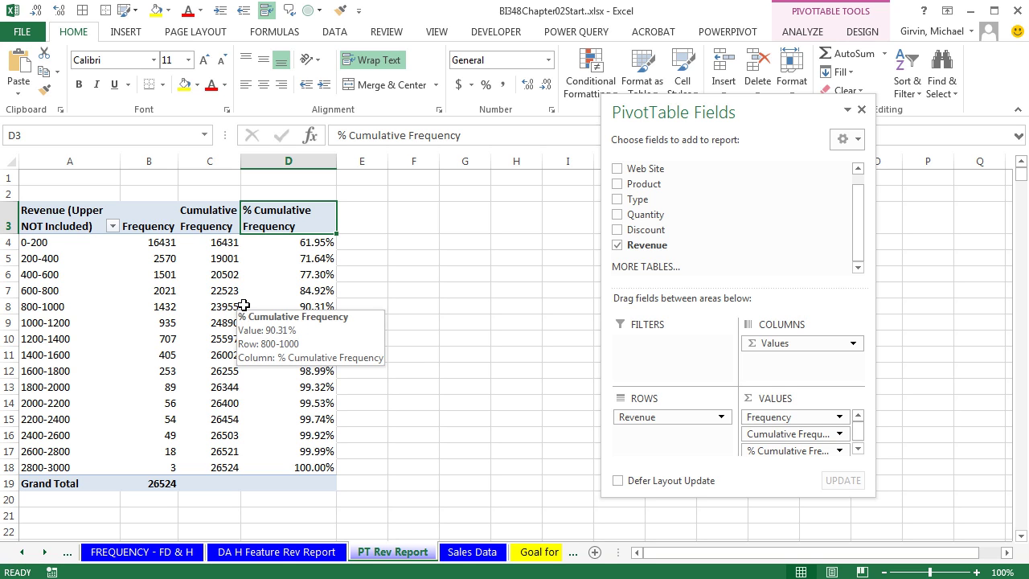
pyautogui.click(276, 552)
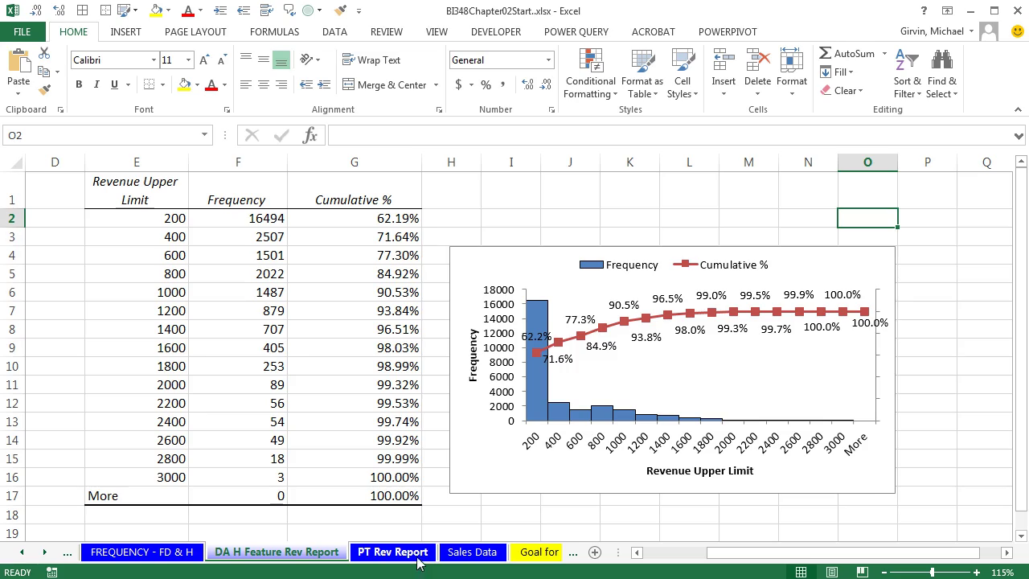
pyautogui.click(462, 553)
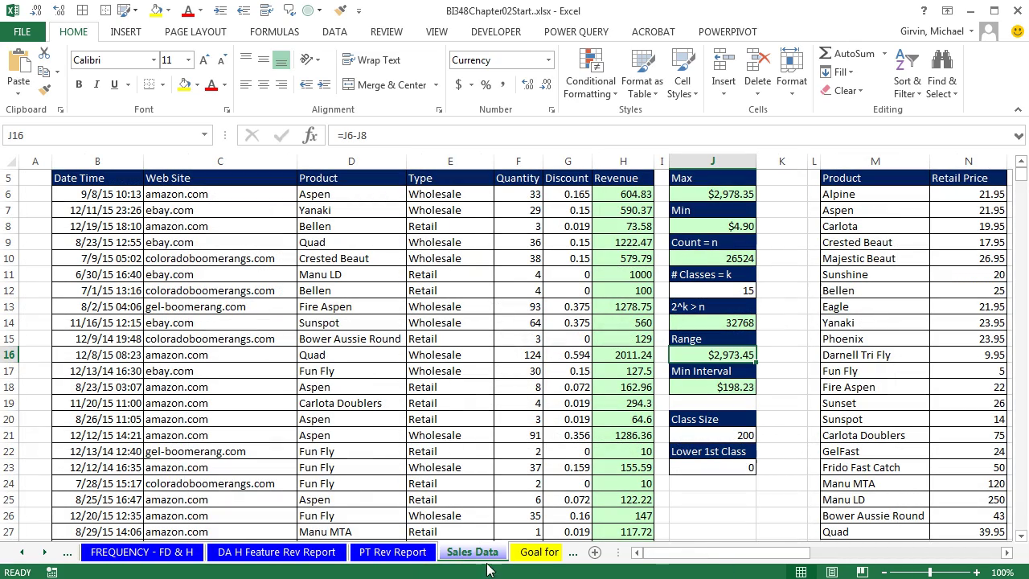
pyautogui.moveTo(715, 562); pyautogui.dragTo(876, 560)
pyautogui.scroll(1, 880, 552)
pyautogui.scroll(1, 879, 553)
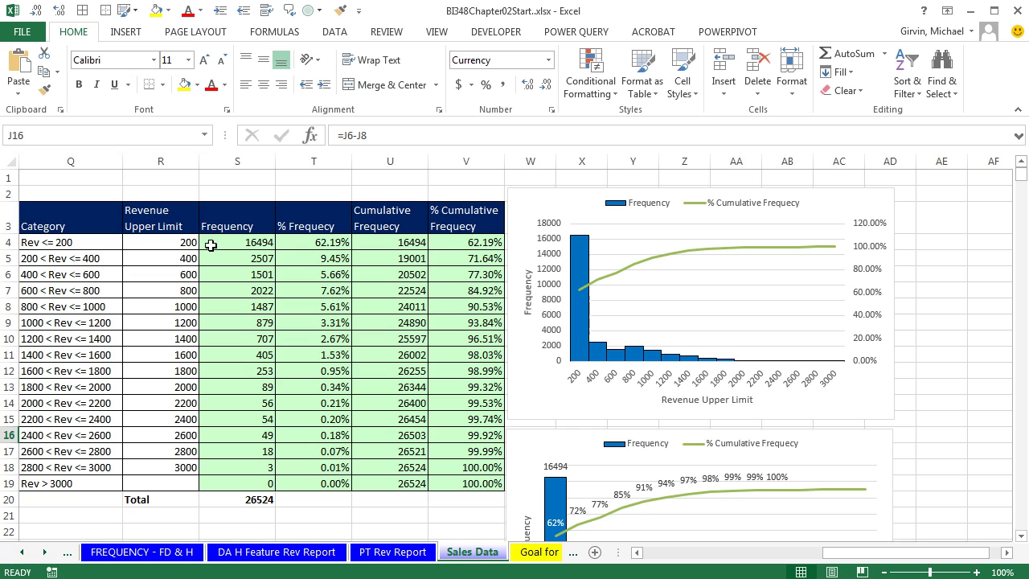
pyautogui.moveTo(222, 227); pyautogui.dragTo(263, 480)
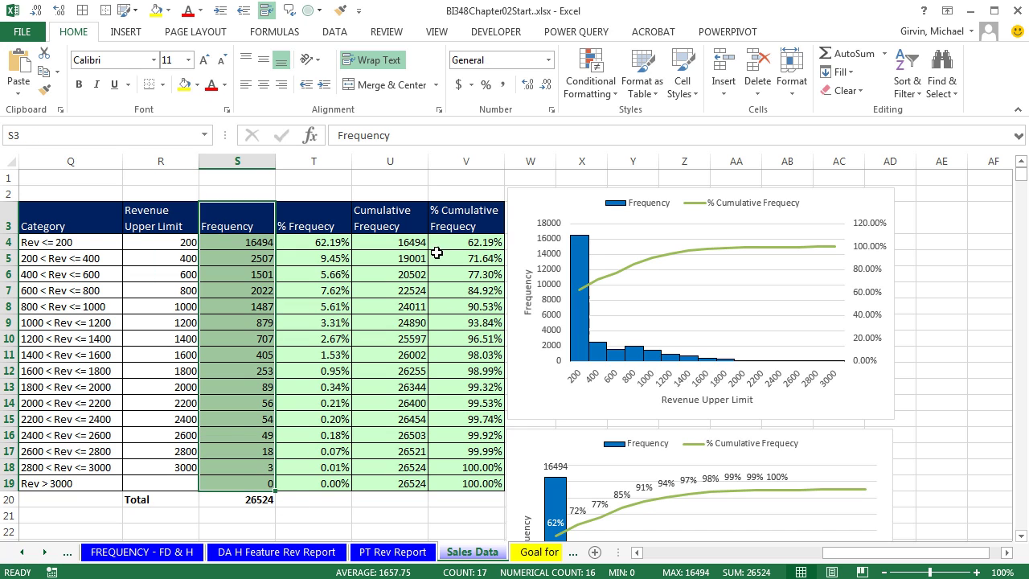
pyautogui.moveTo(454, 222); pyautogui.dragTo(471, 485)
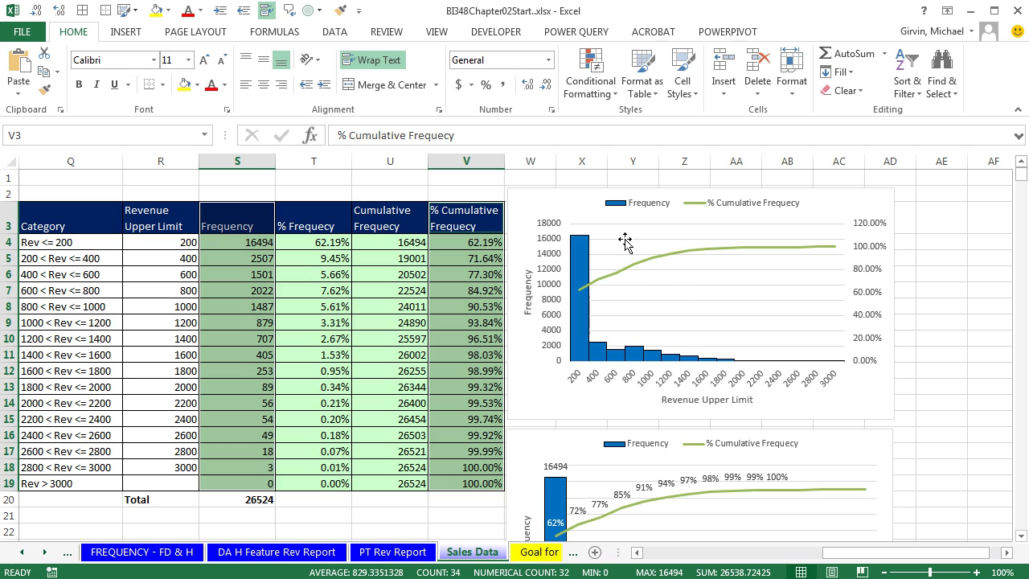
pyautogui.click(378, 553)
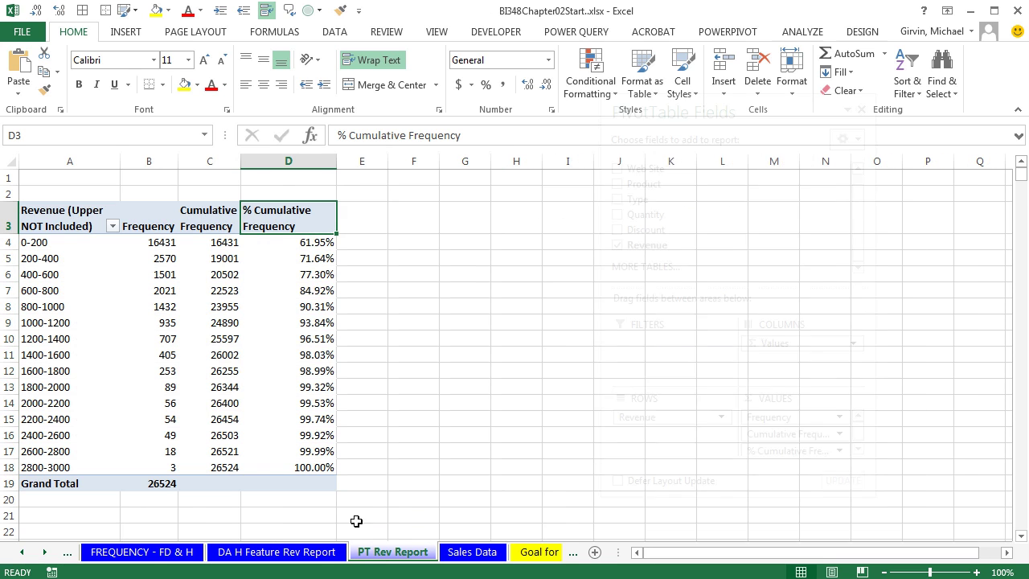
pyautogui.click(216, 275)
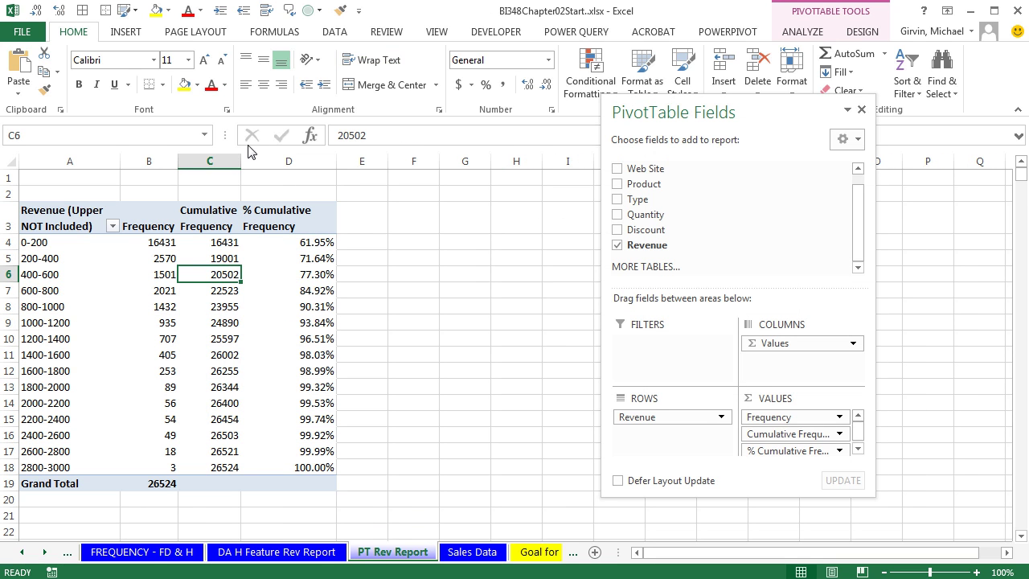
pyautogui.moveTo(232, 262)
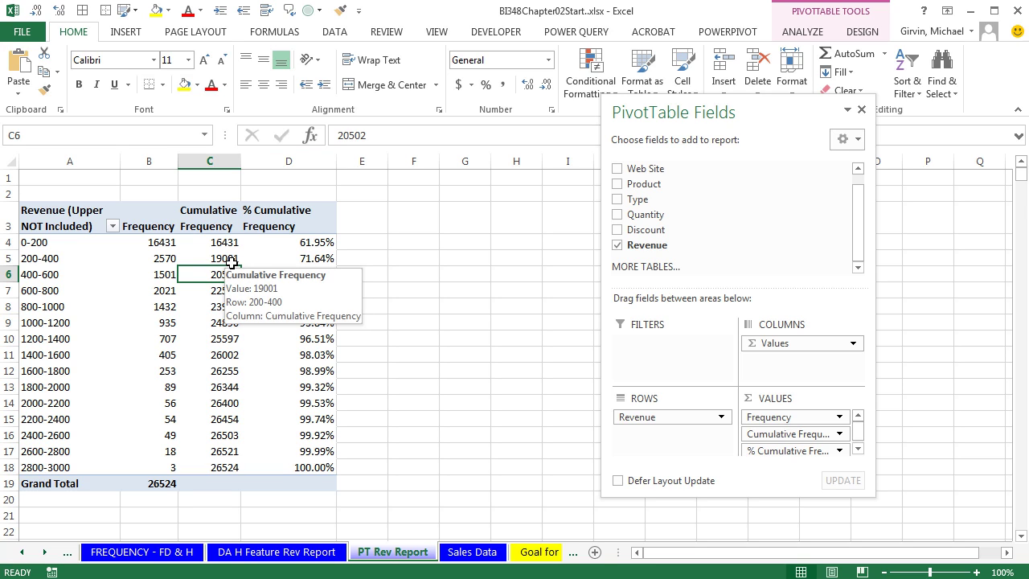
# Insert a clustered column PivotChart from the revenue PivotTable and move it over the table's columns.
pyautogui.click(126, 32)
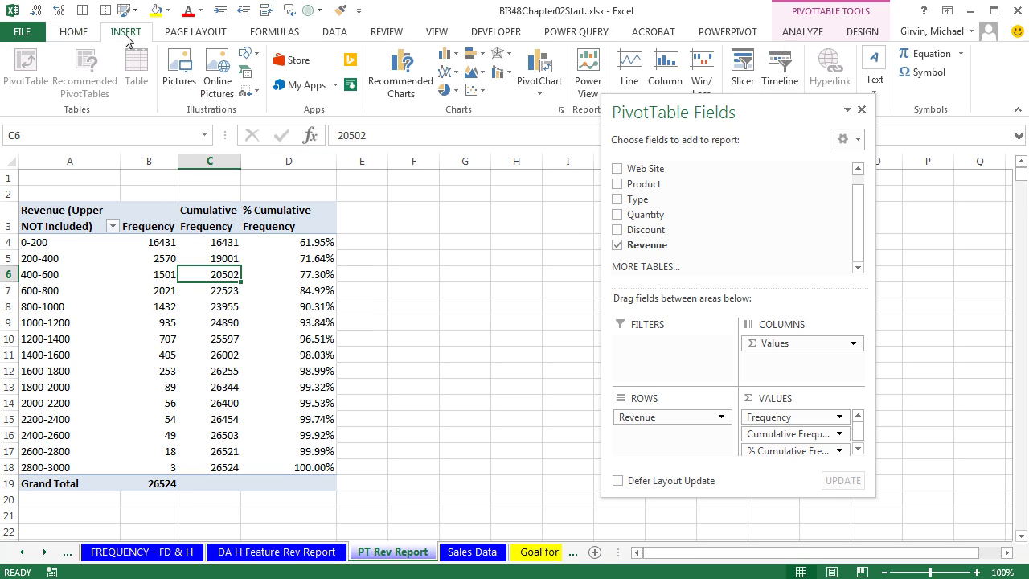
pyautogui.click(445, 56)
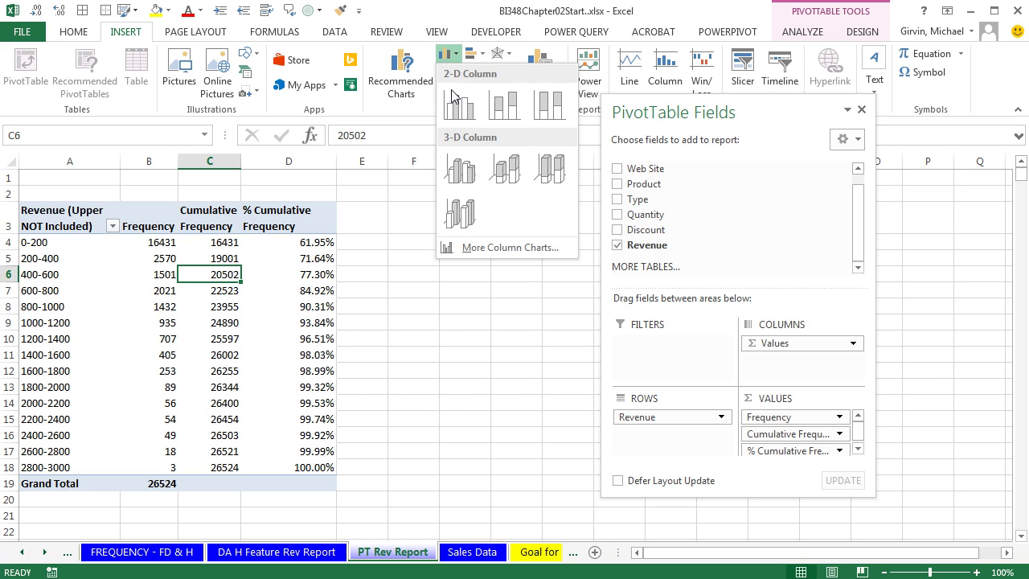
pyautogui.click(454, 119)
pyautogui.moveTo(450, 249); pyautogui.dragTo(268, 200)
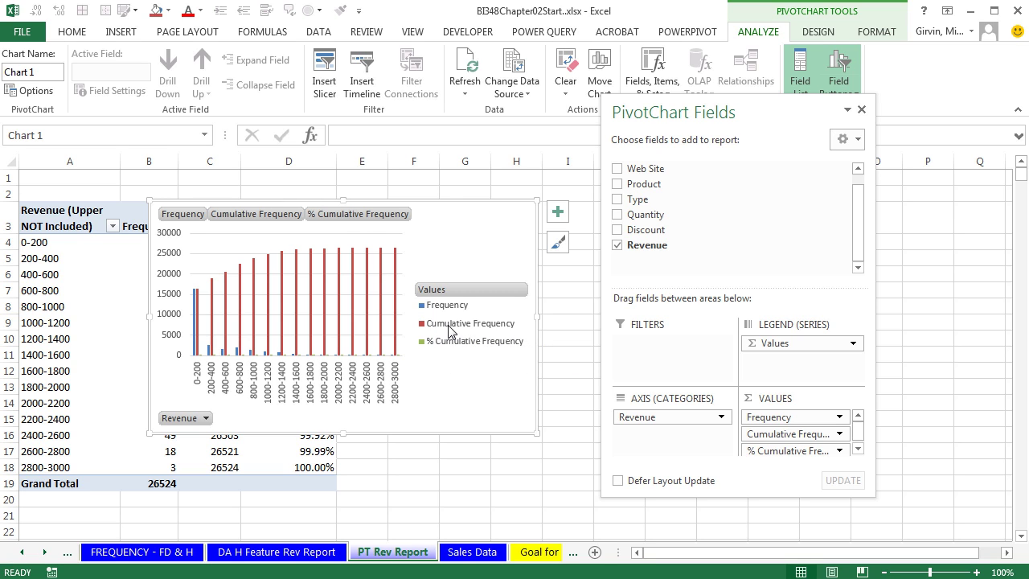
# Try to remove the Cumulative Frequency series from the PivotChart, both directly and through its data source, and delete the chart.
pyautogui.click(395, 288)
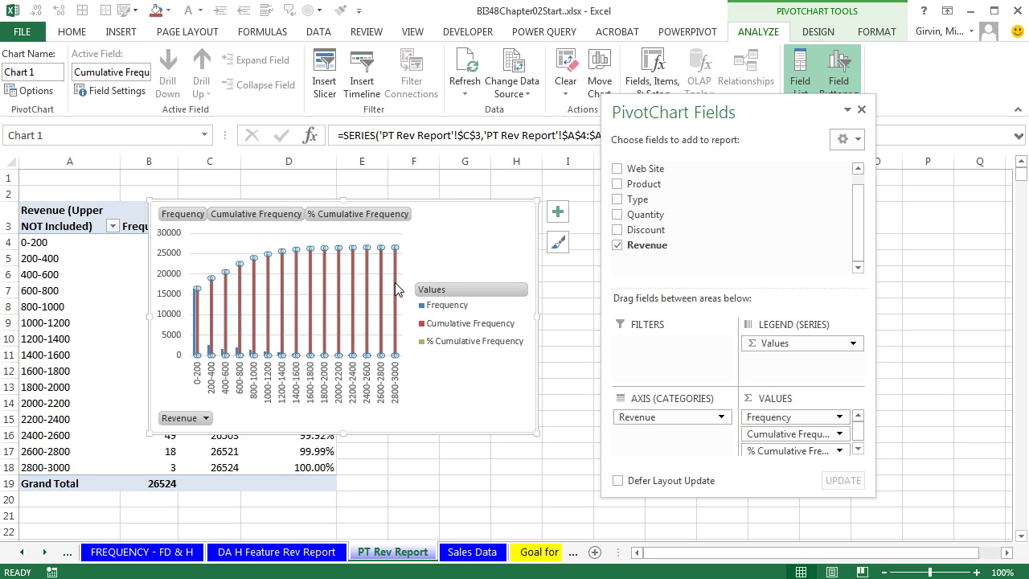
pyautogui.press('Delete')
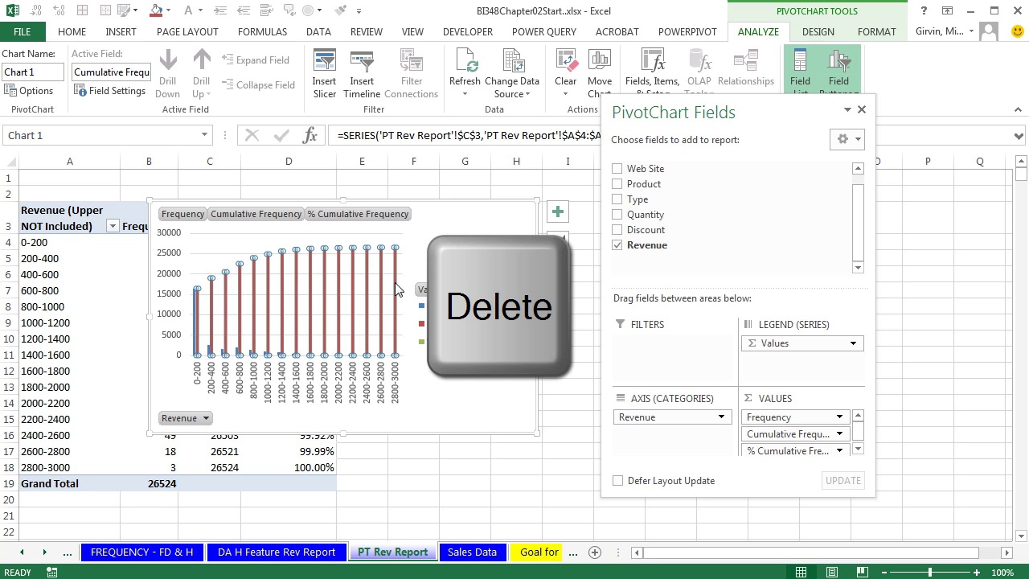
pyautogui.rightClick(440, 228)
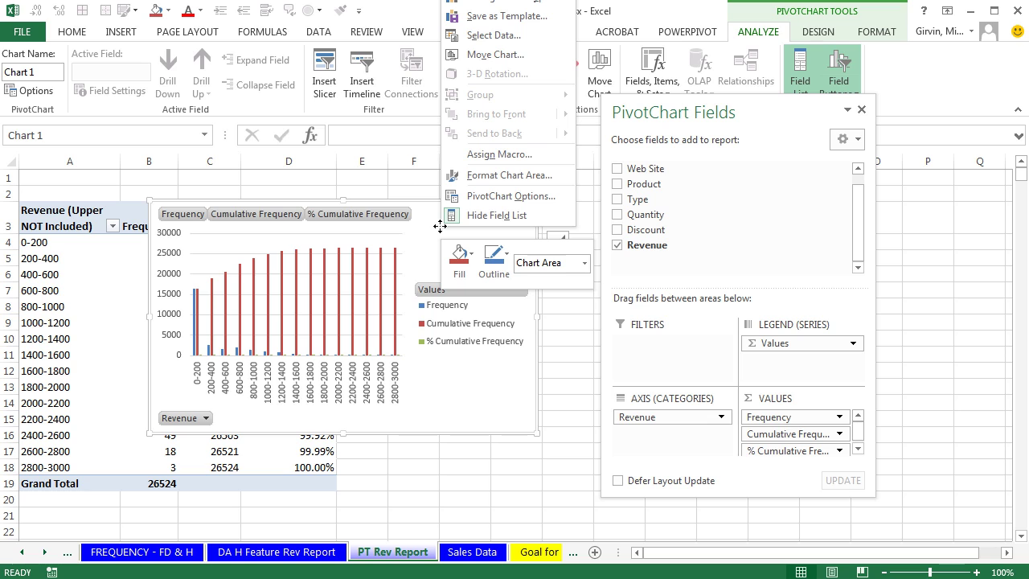
pyautogui.rightClick(443, 408)
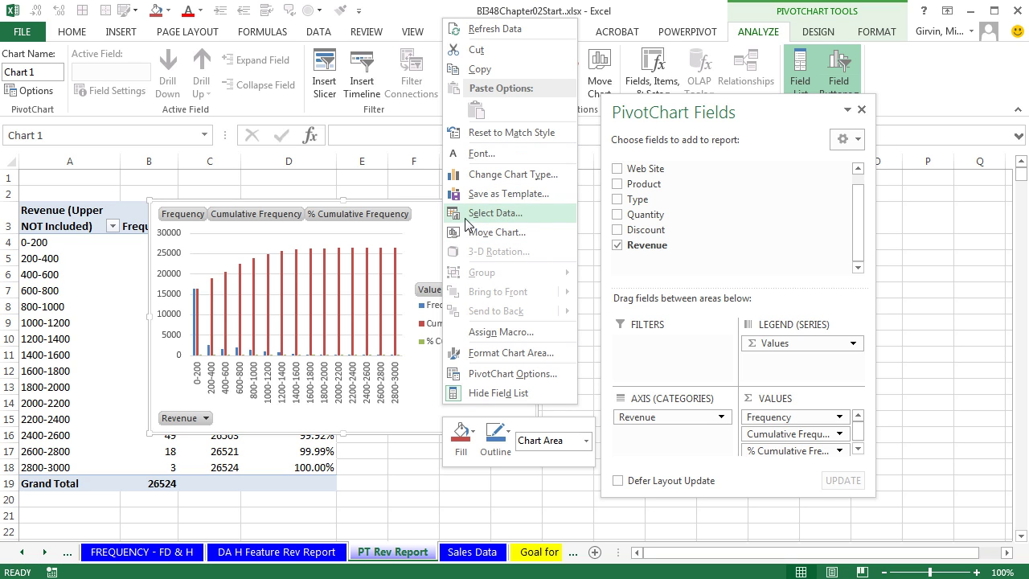
pyautogui.click(490, 214)
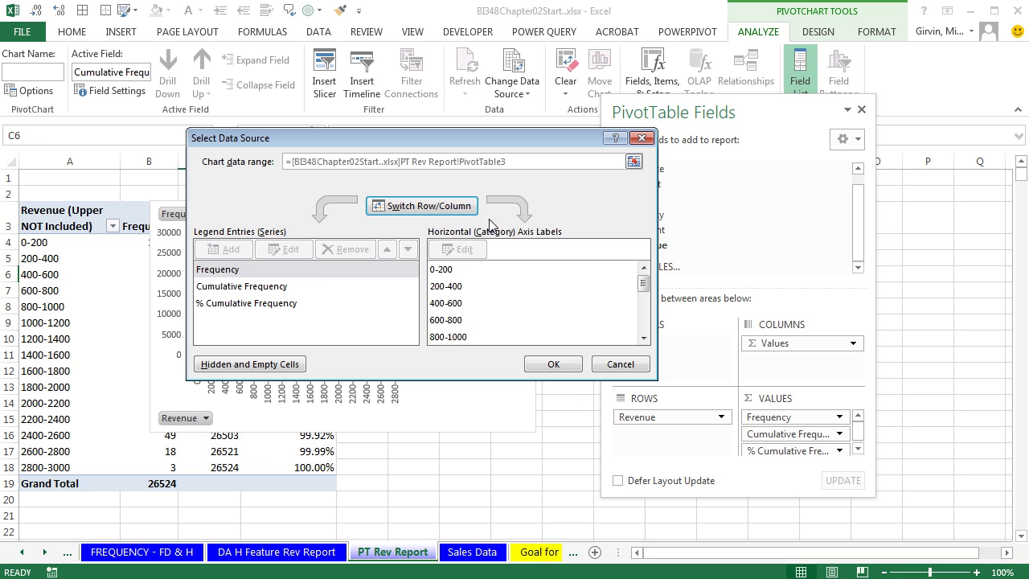
pyautogui.click(243, 287)
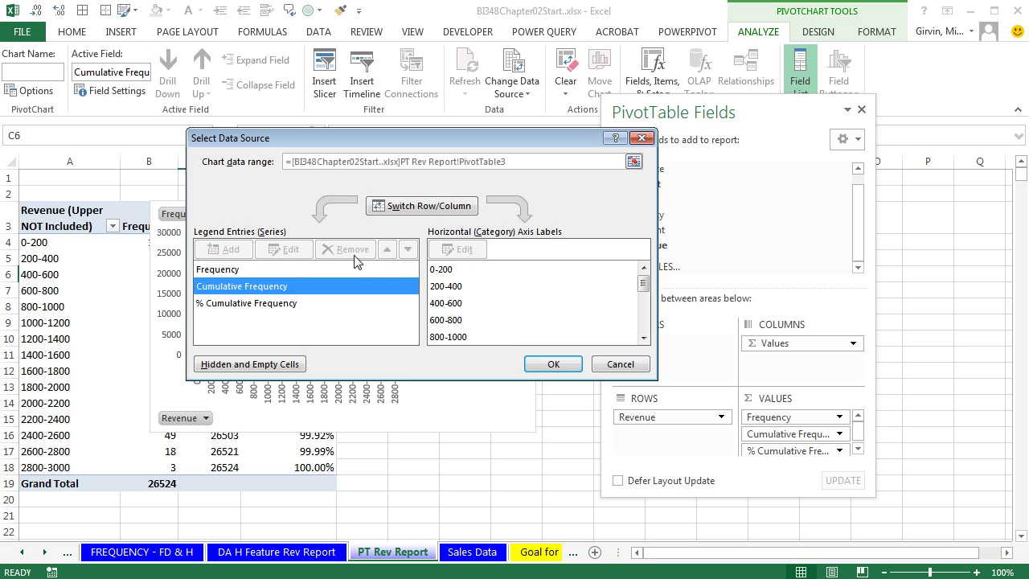
pyautogui.click(554, 364)
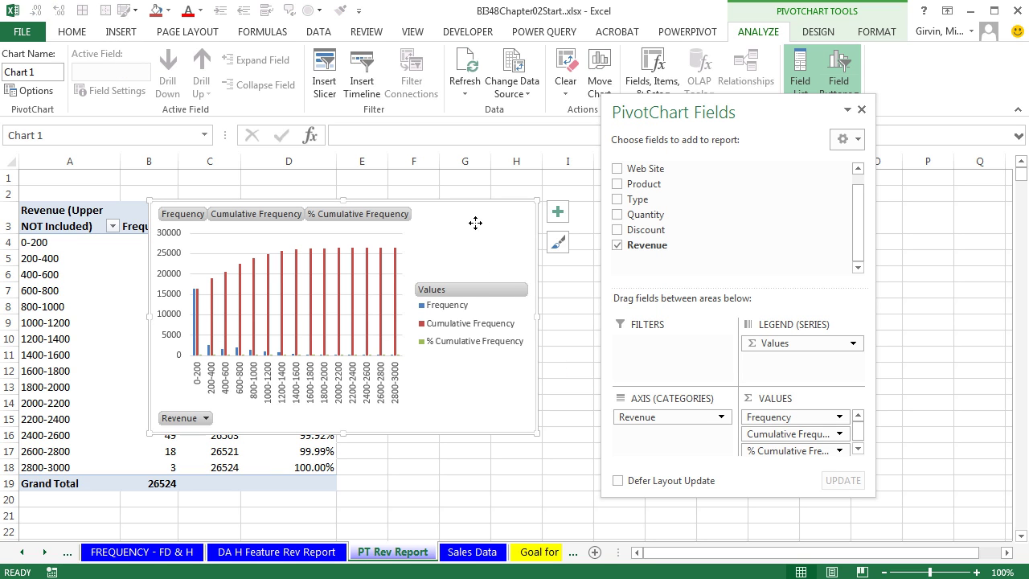
pyautogui.press('Delete')
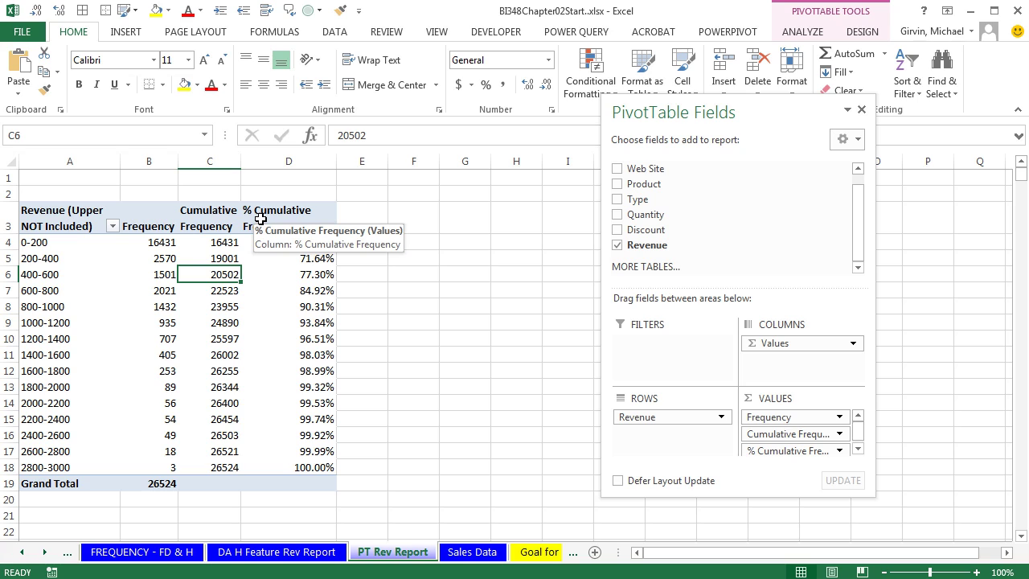
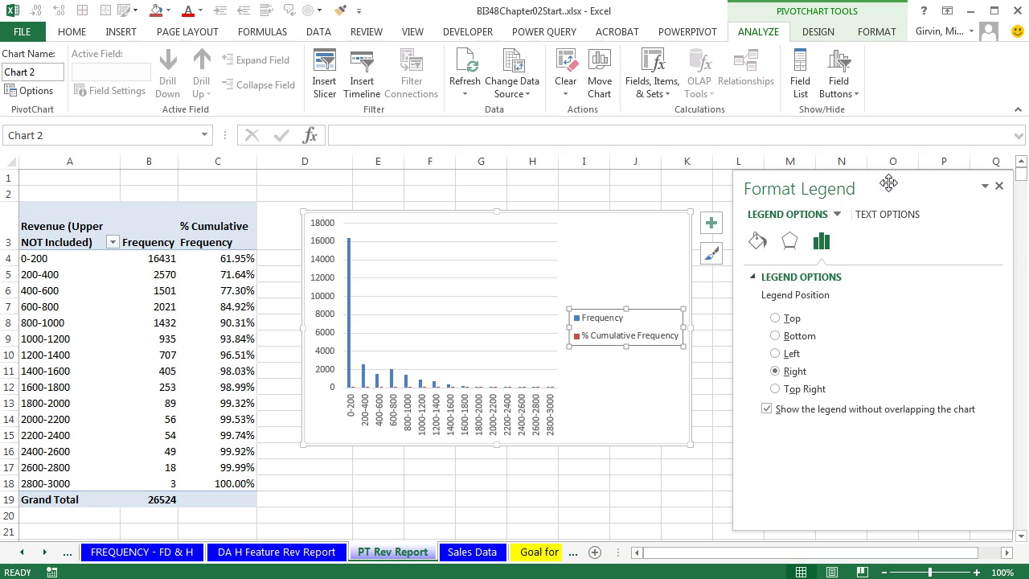
# Position the PivotChart legend at the top and set the Frequency series gap width to 0%.
pyautogui.moveTo(889, 184); pyautogui.dragTo(884, 188)
pyautogui.click(770, 323)
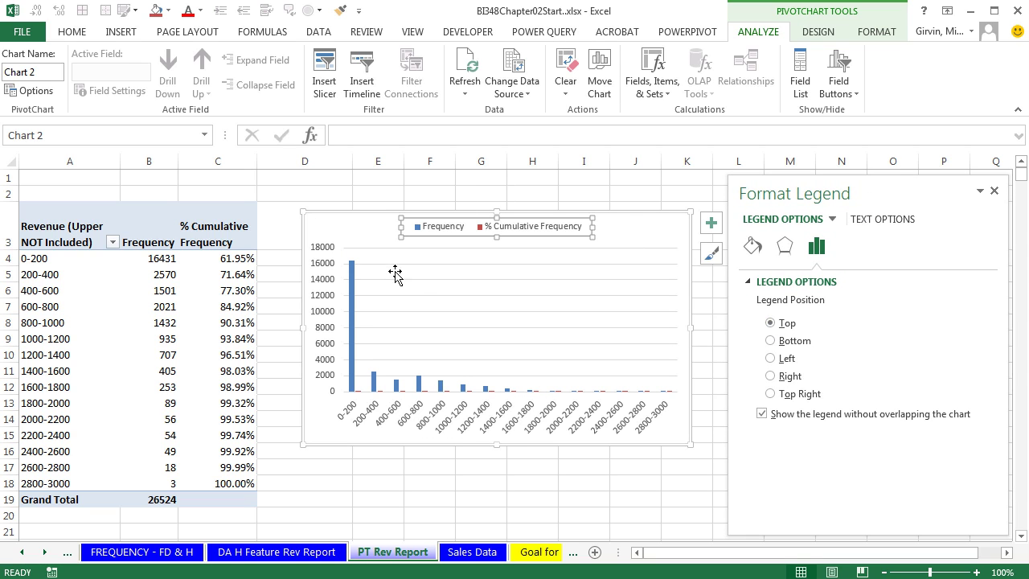
pyautogui.click(352, 308)
pyautogui.hotkey('ctrl', '1')
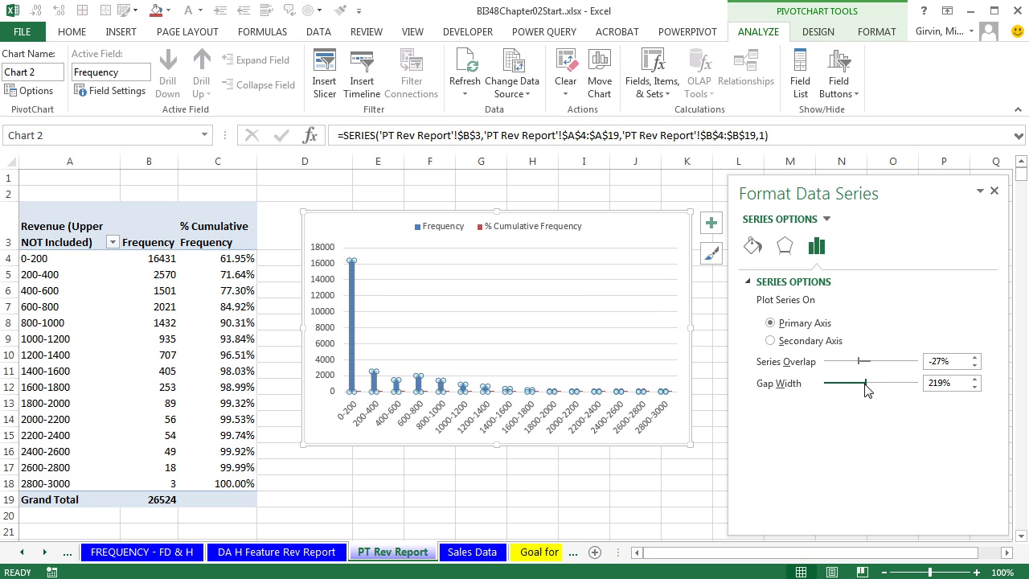
pyautogui.moveTo(865, 390); pyautogui.dragTo(810, 391)
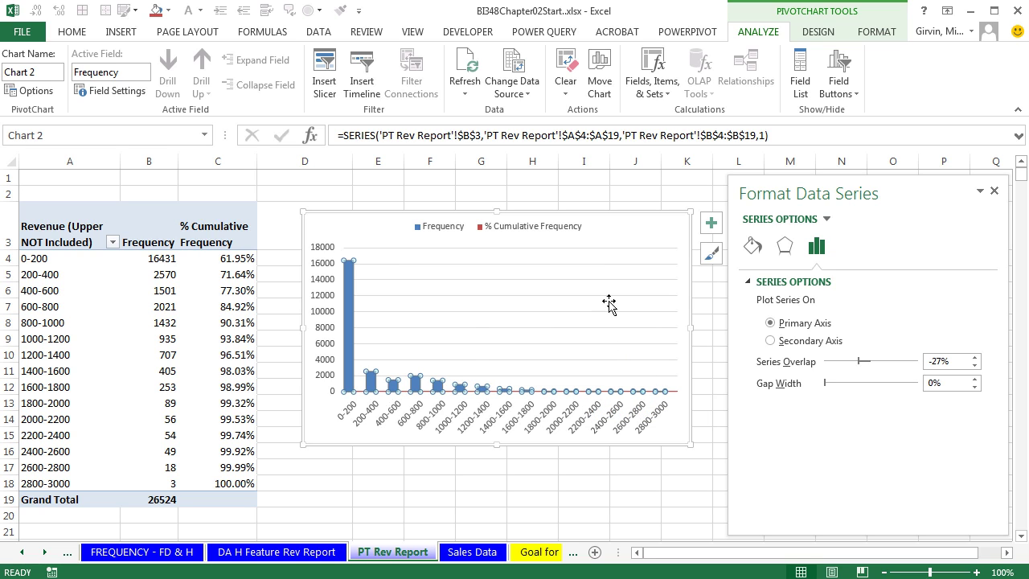
# Select the % Cumulative Frequency series from among the PivotChart's elements.
pyautogui.click(406, 401)
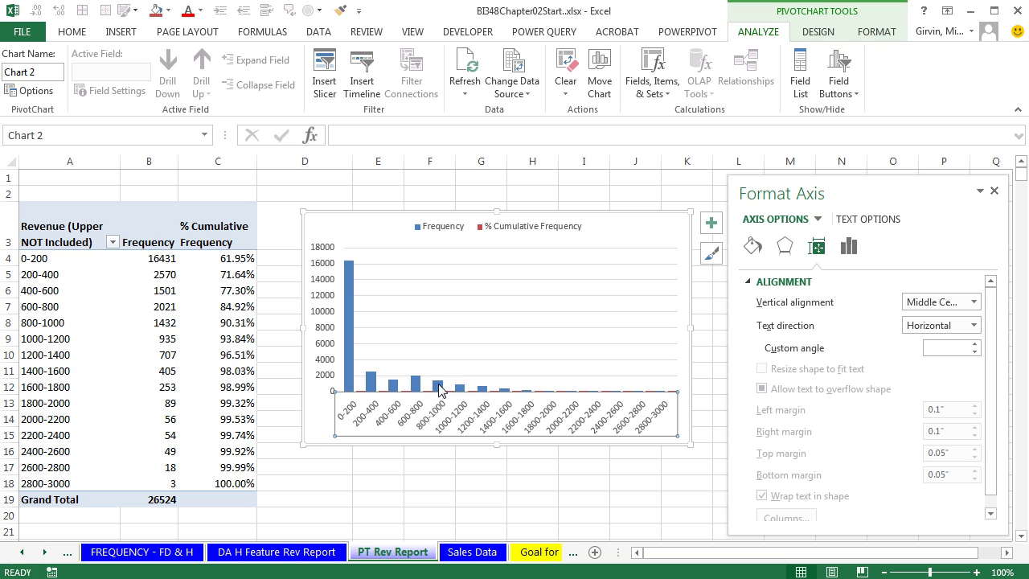
pyautogui.press('Up')
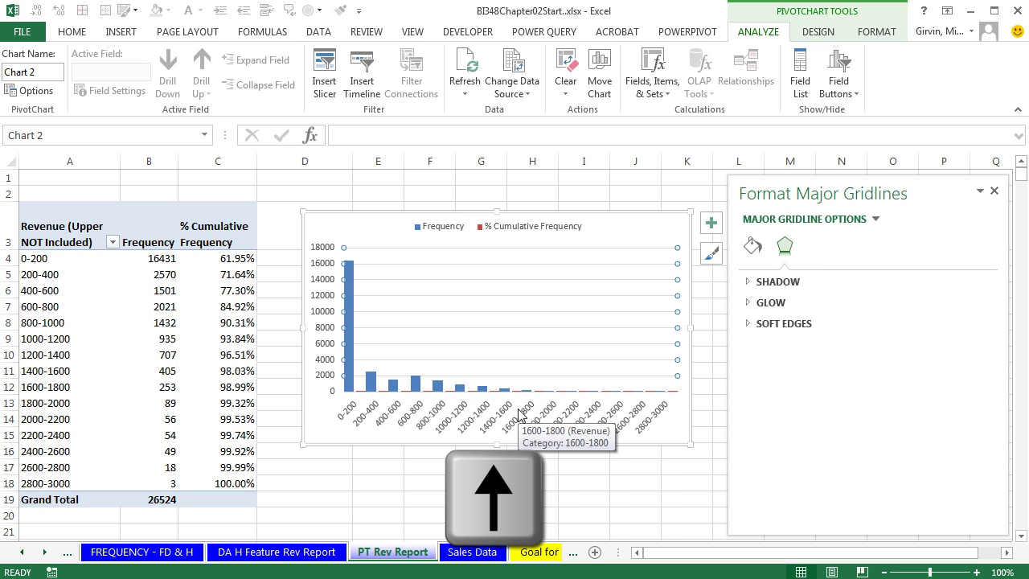
pyautogui.press('Up')
pyautogui.press('Up')
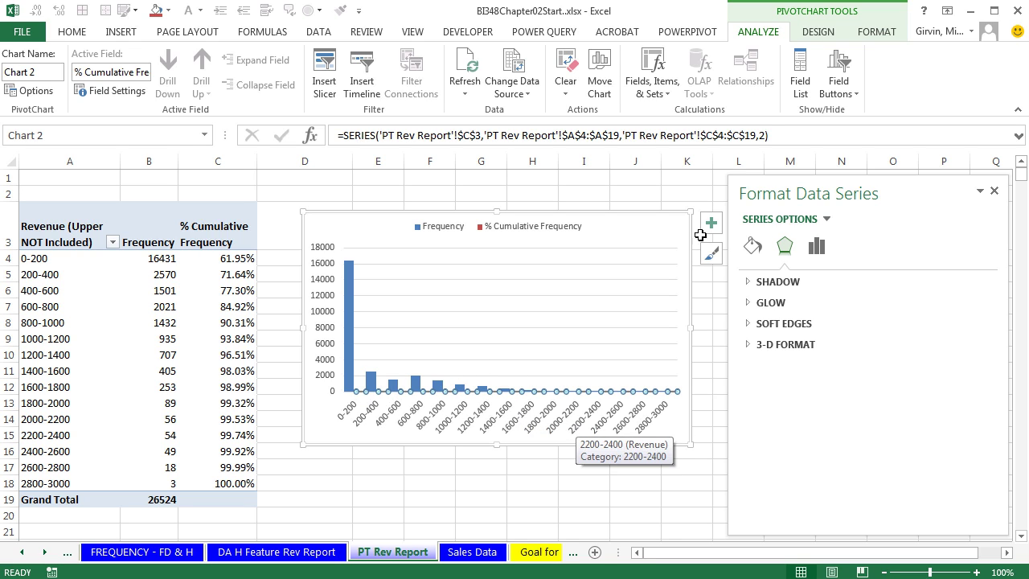
pyautogui.click(876, 31)
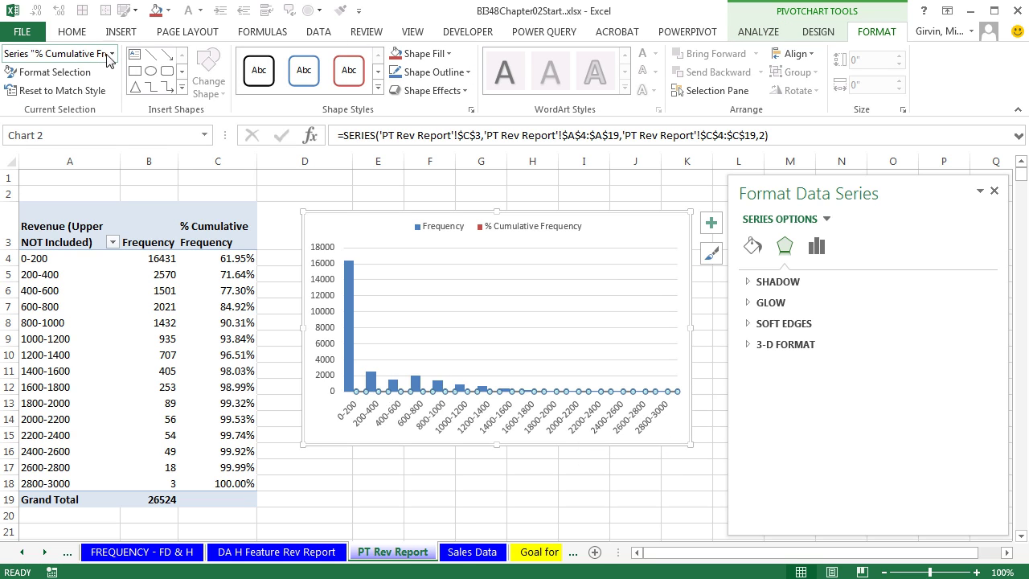
pyautogui.click(110, 53)
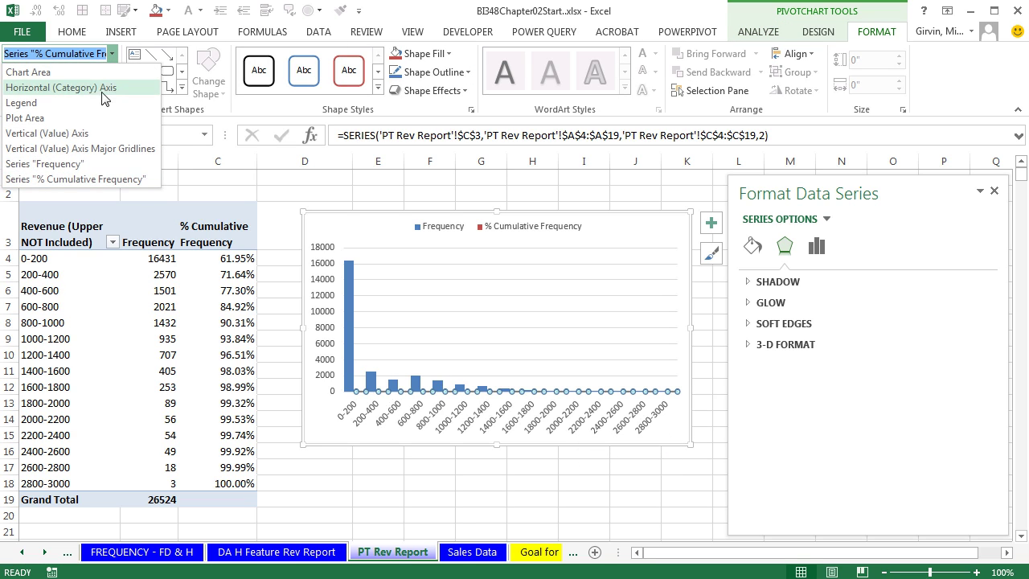
pyautogui.click(93, 180)
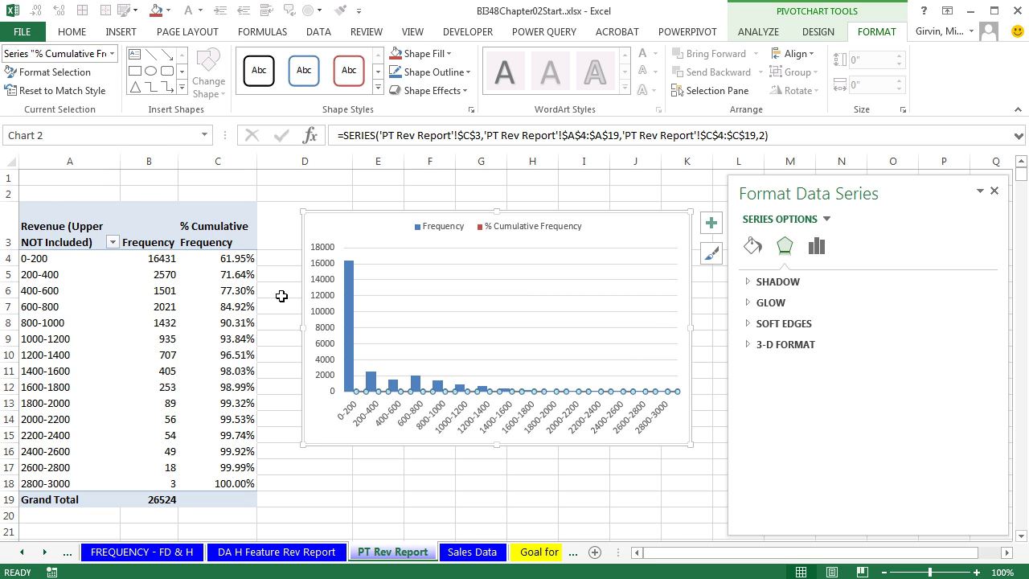
# Change the PivotChart to a combo chart with % Cumulative Frequency as Line with Markers on the secondary axis.
pyautogui.click(820, 33)
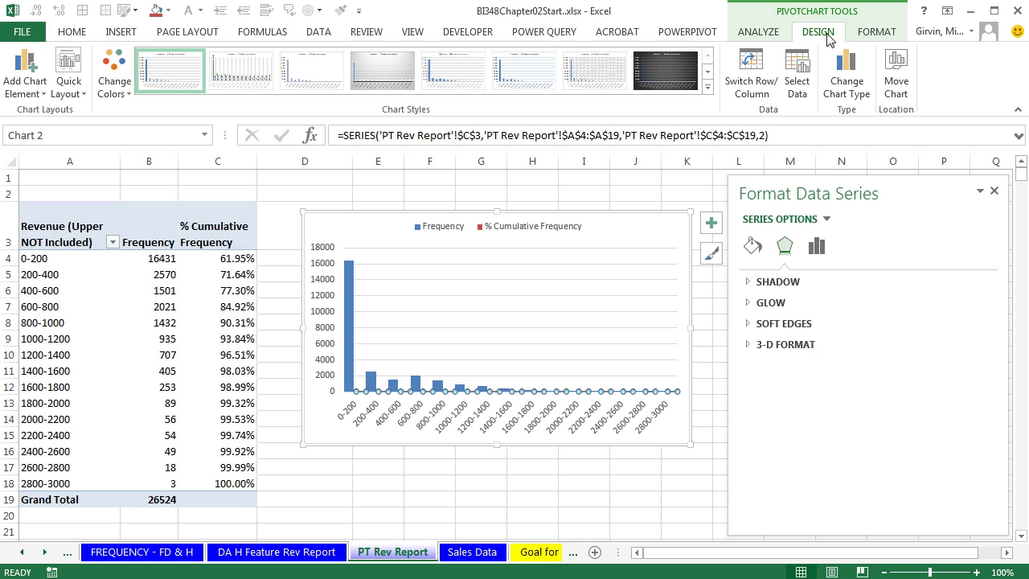
pyautogui.click(857, 80)
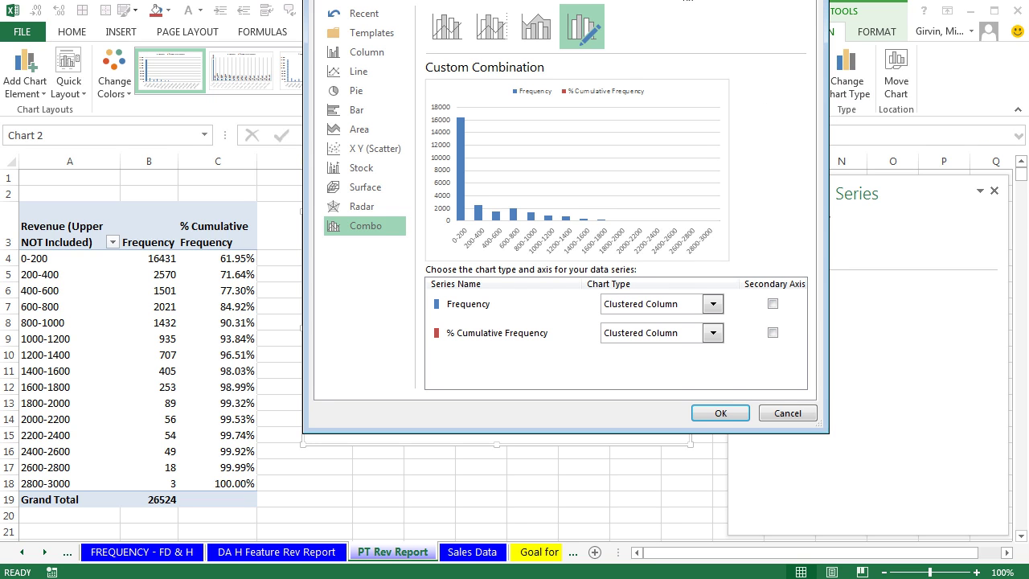
pyautogui.moveTo(672, 0); pyautogui.dragTo(674, 31)
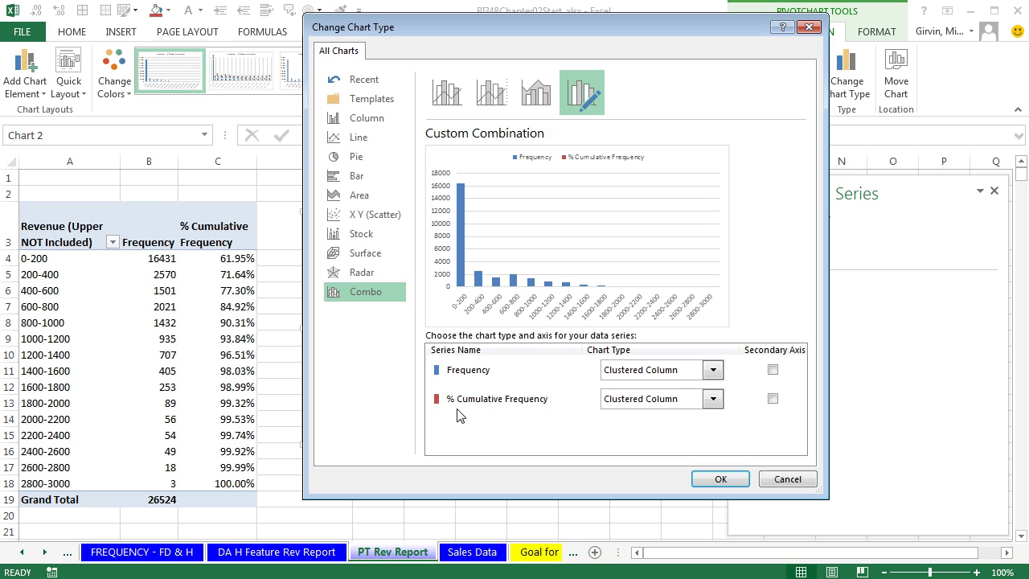
pyautogui.click(713, 399)
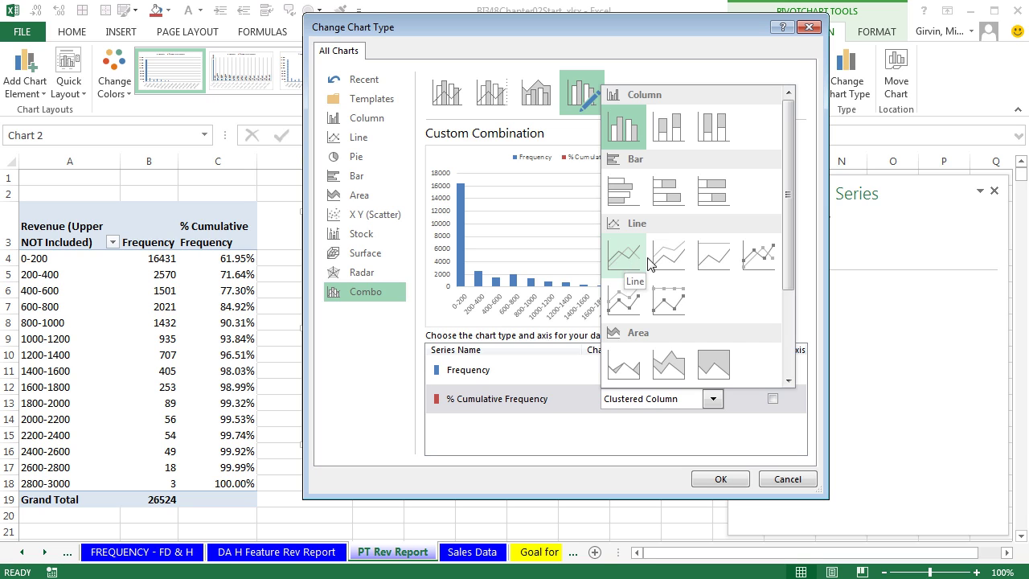
pyautogui.click(756, 258)
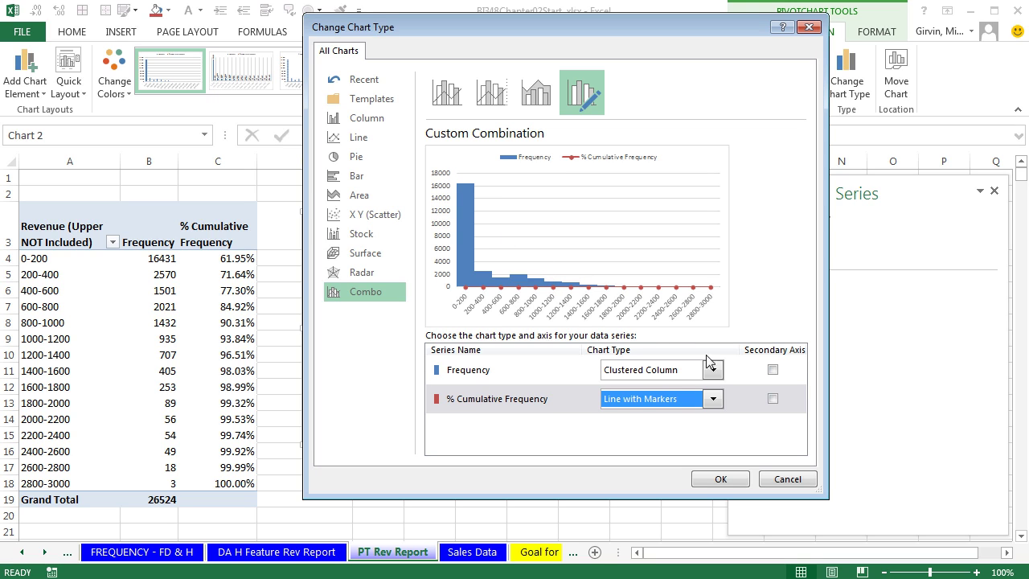
pyautogui.click(772, 399)
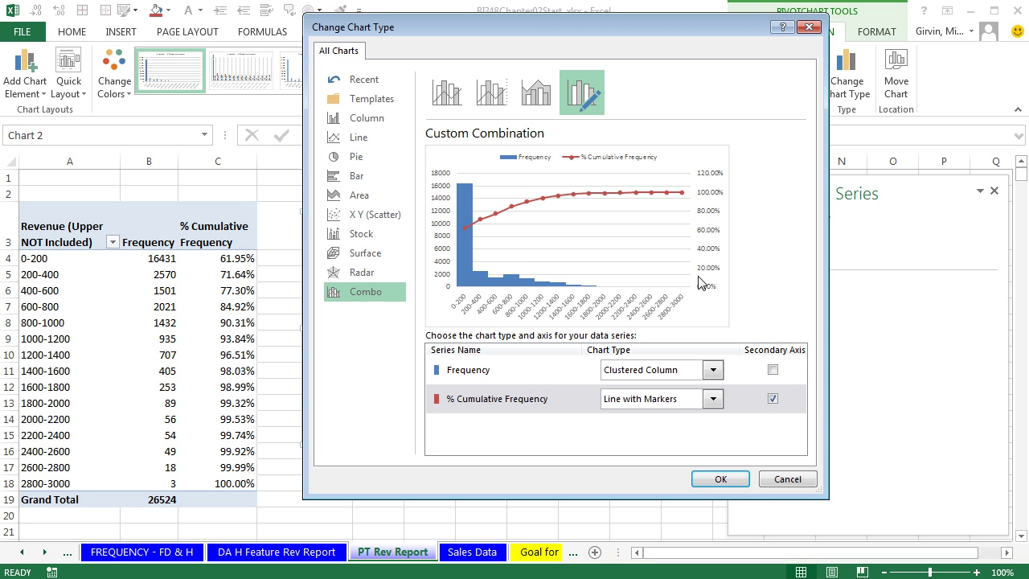
pyautogui.click(721, 480)
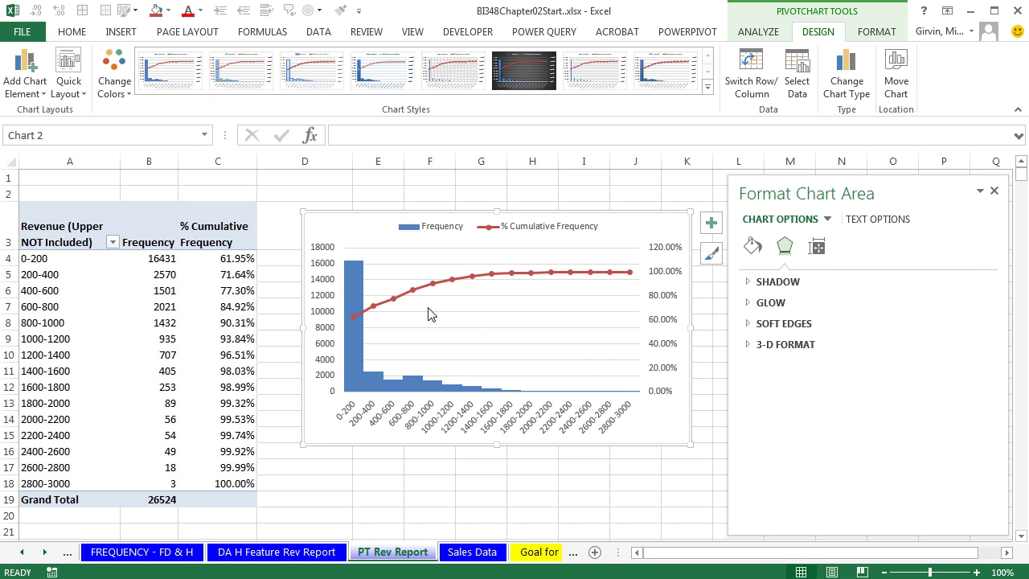
# Apply a solid fill to the Frequency columns, keeping the default blue.
pyautogui.click(356, 294)
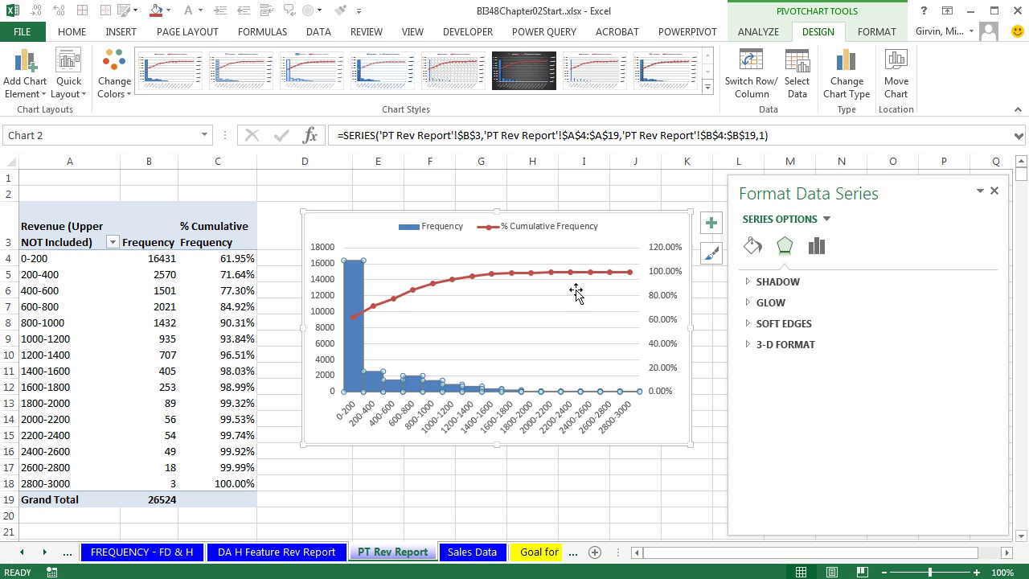
pyautogui.click(753, 246)
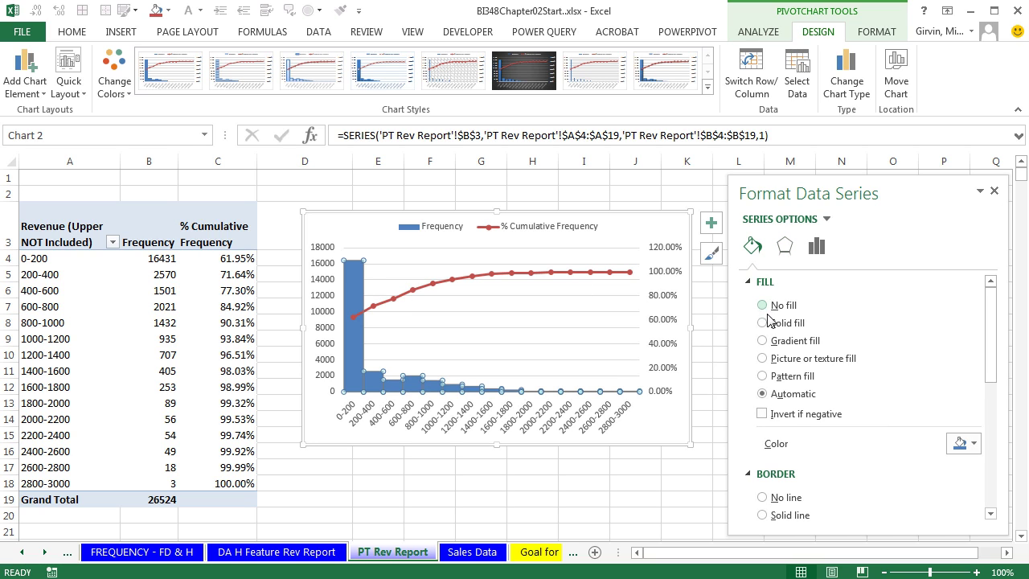
pyautogui.click(762, 323)
pyautogui.click(973, 445)
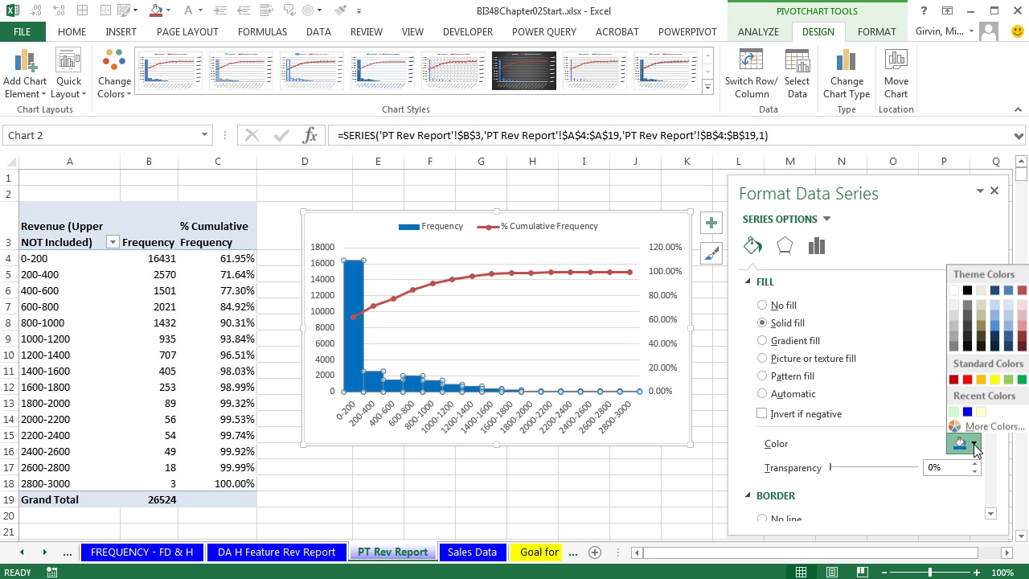
pyautogui.press('Escape')
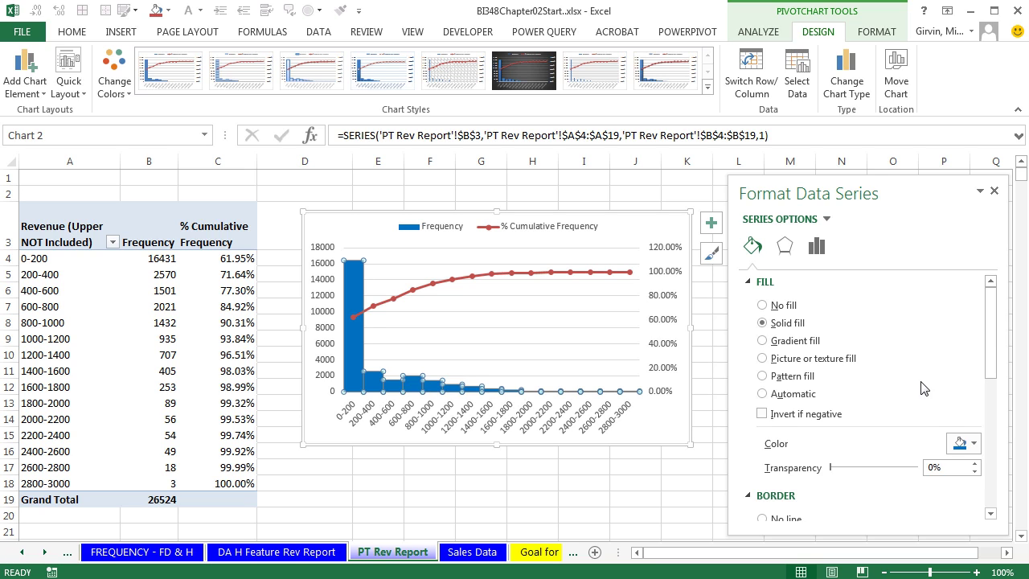
# Give the Frequency columns a solid black border line.
pyautogui.moveTo(992, 340); pyautogui.dragTo(993, 428)
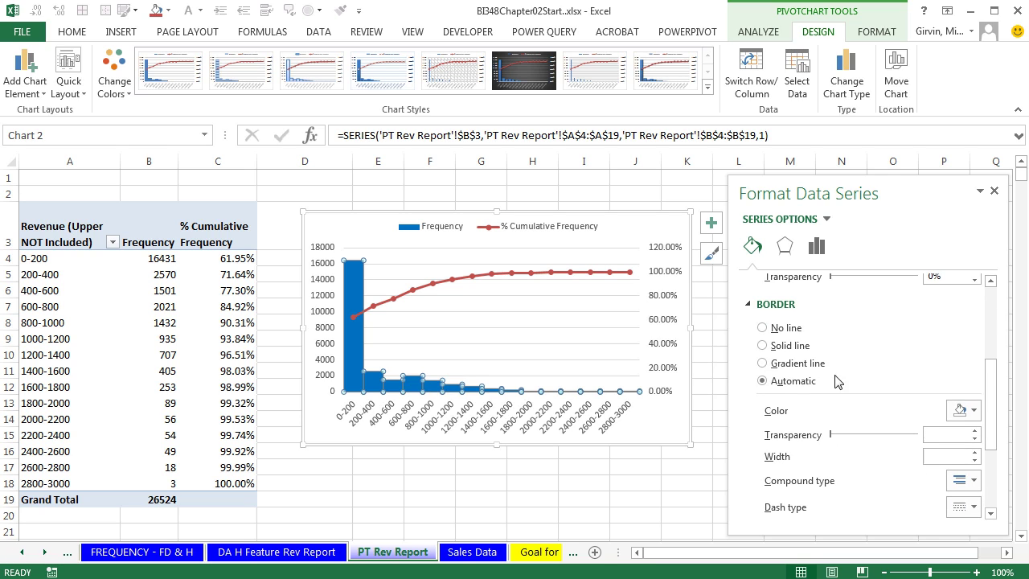
pyautogui.click(762, 344)
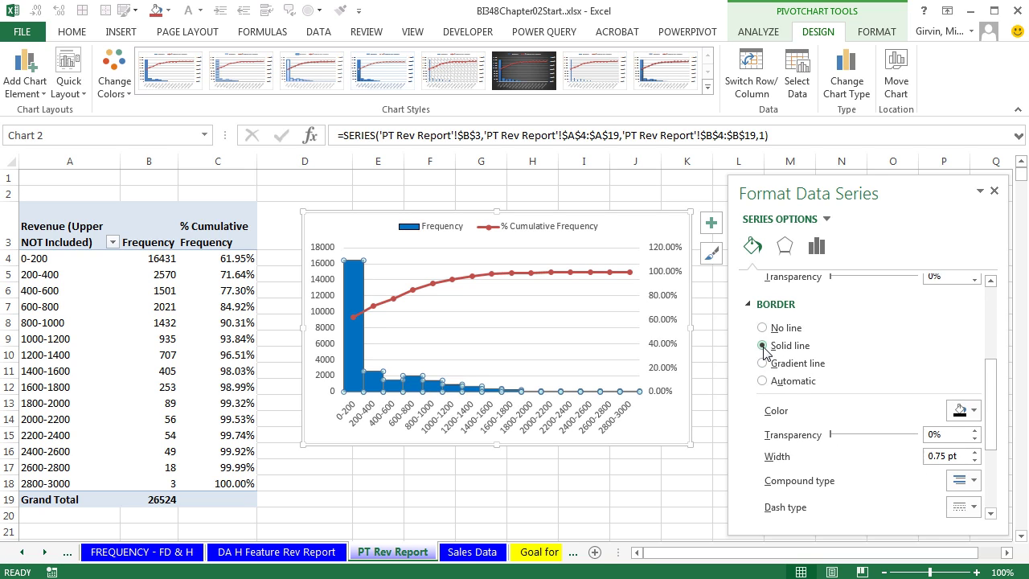
pyautogui.click(965, 410)
pyautogui.click(969, 447)
pyautogui.click(342, 225)
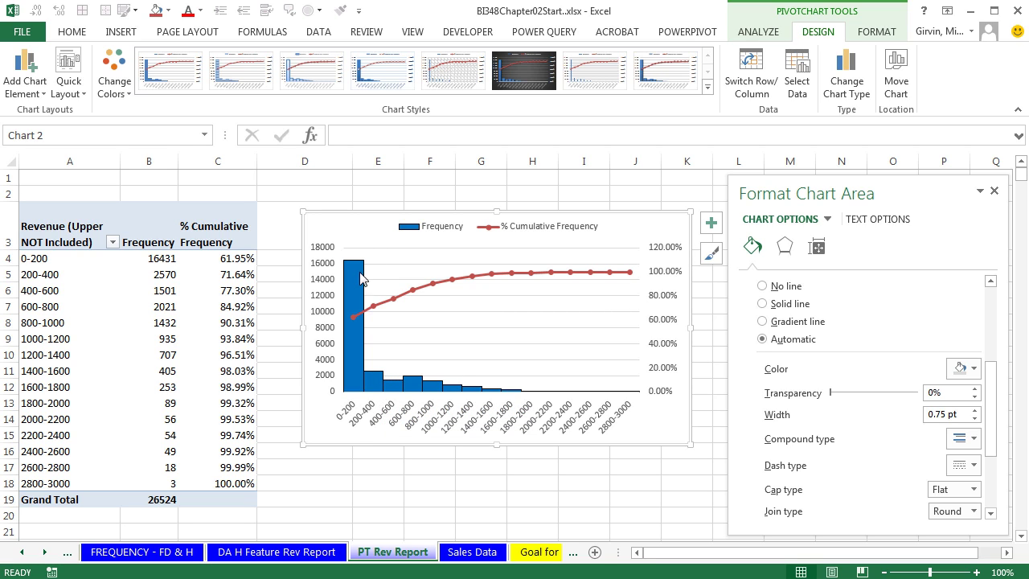
# Add a primary horizontal axis title to the PivotChart and link it to the revenue header in cell A3.
pyautogui.moveTo(370, 389)
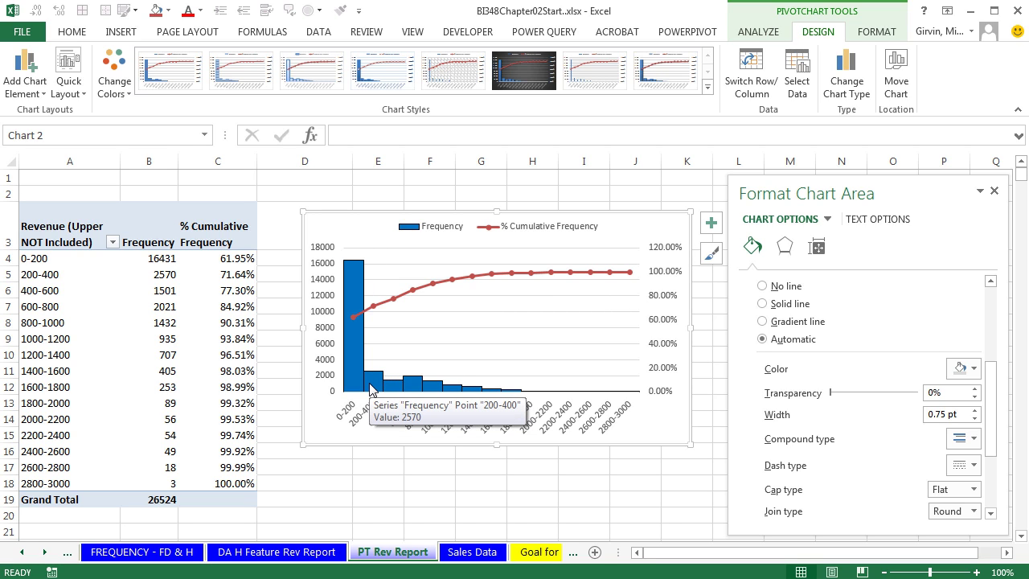
pyautogui.click(711, 222)
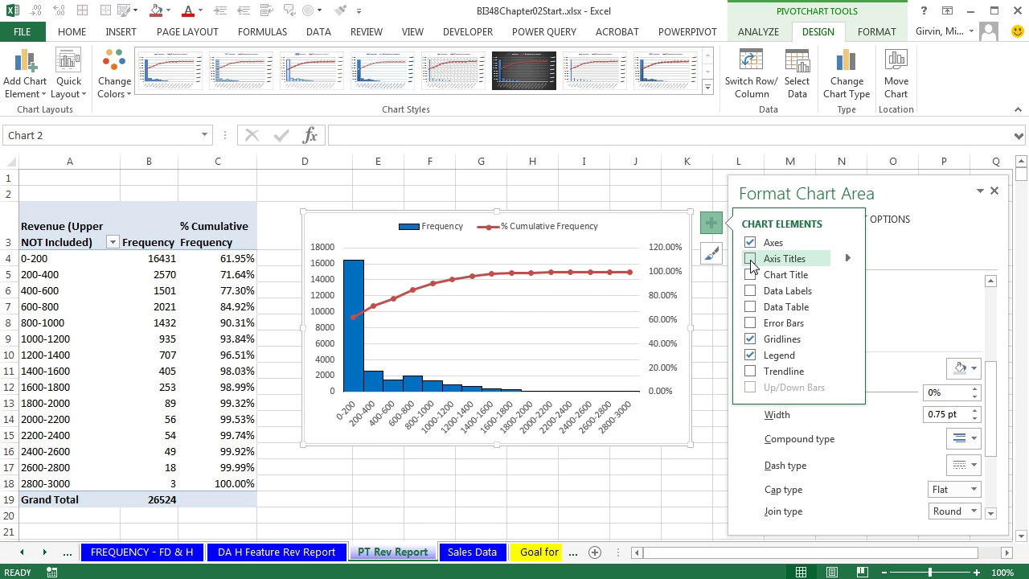
pyautogui.click(849, 262)
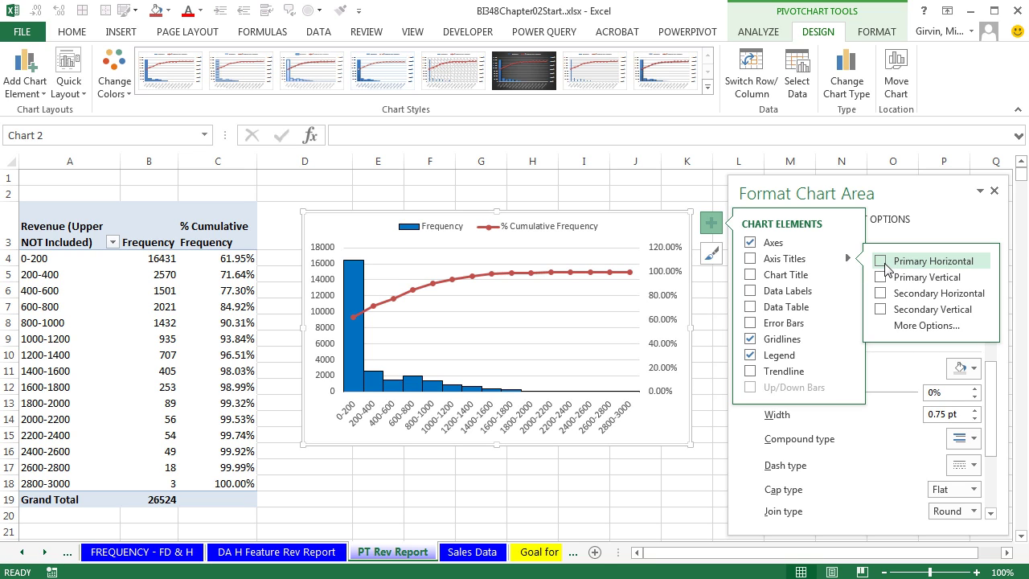
pyautogui.click(881, 262)
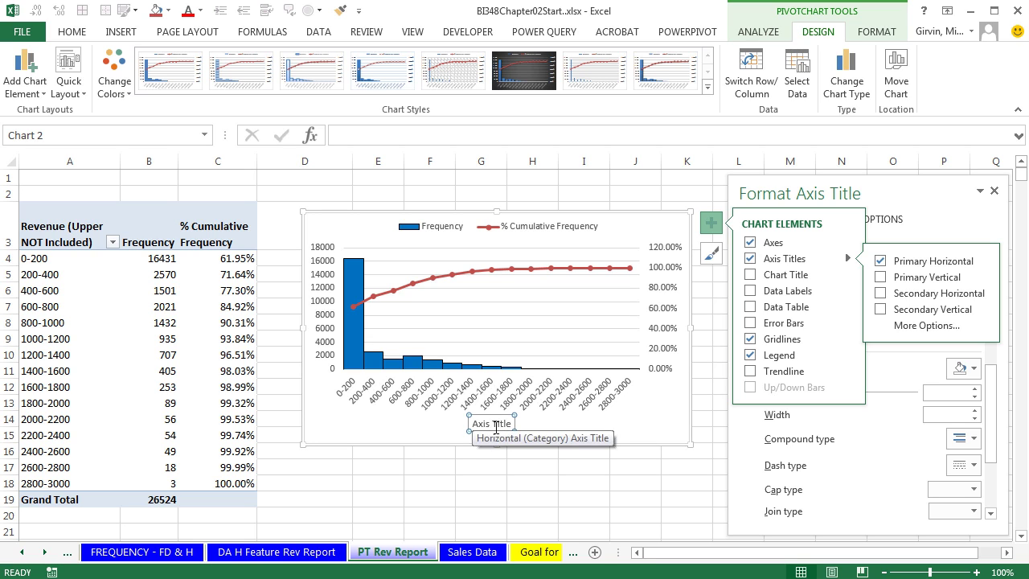
pyautogui.write('=')
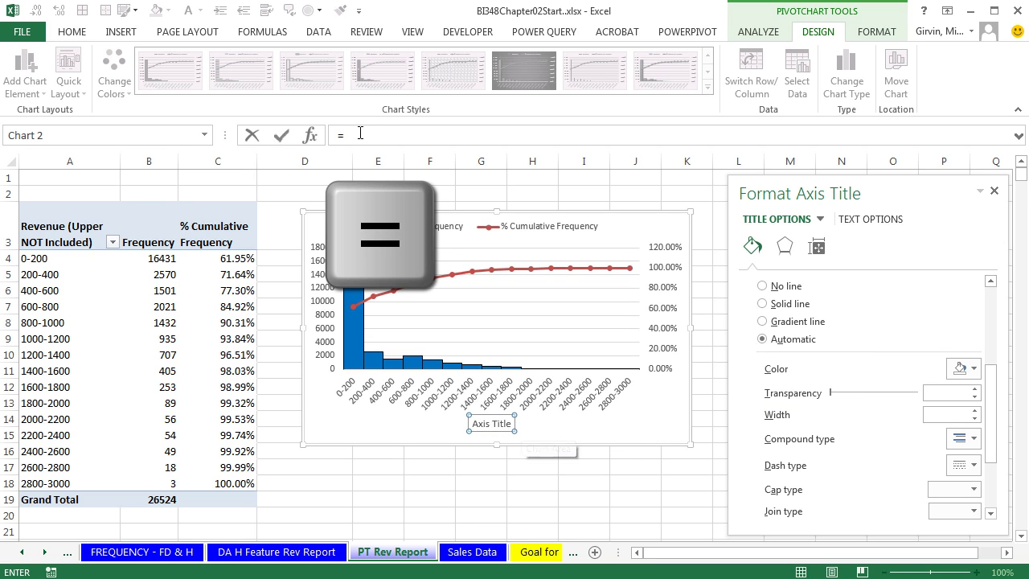
pyautogui.click(58, 225)
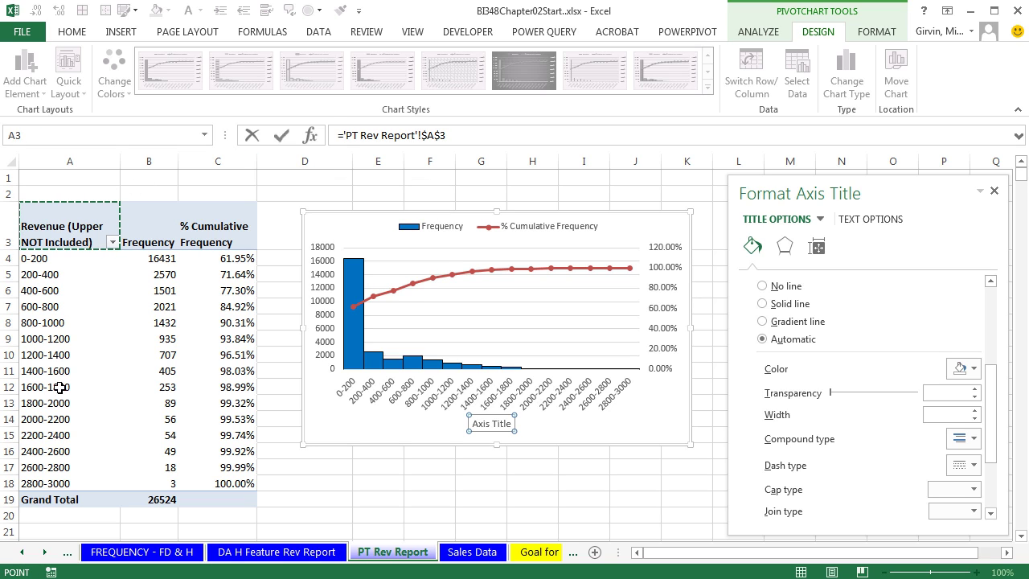
pyautogui.press('Return')
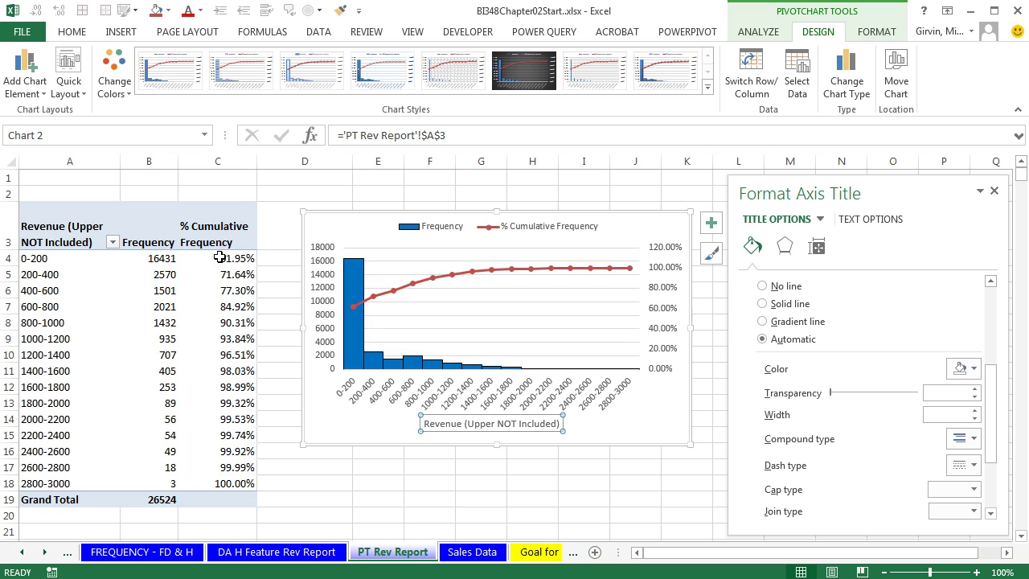
pyautogui.click(994, 191)
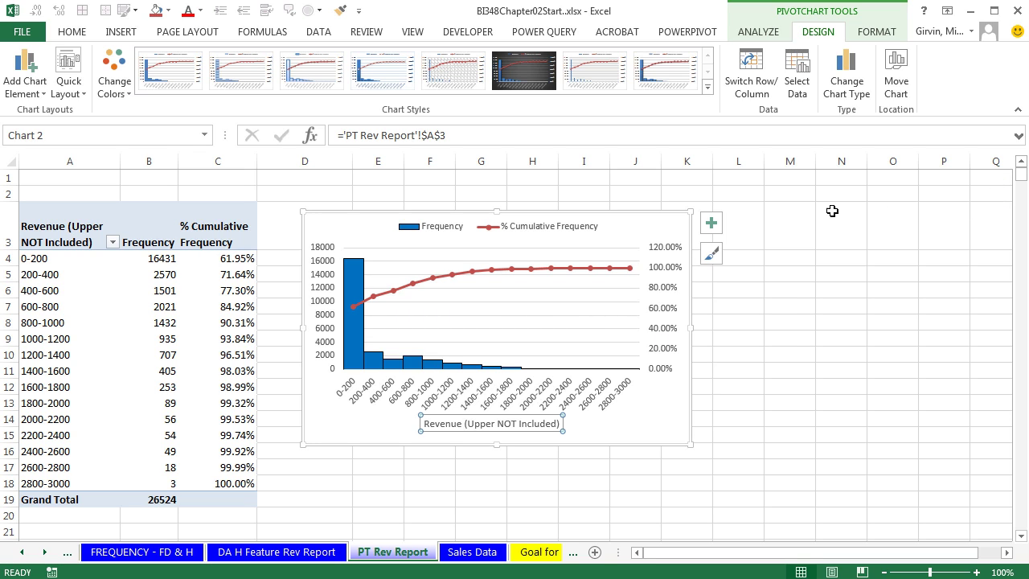
# Examine the Type, Quantity and Revenue columns on the Sales Data sheet to see how retail and wholesale sales are classified.
pyautogui.click(469, 552)
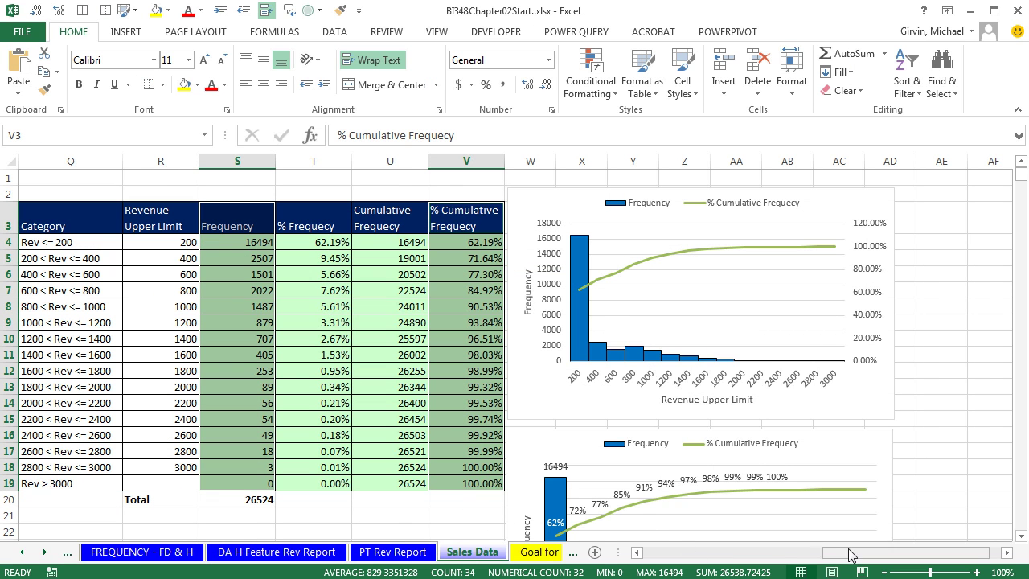
pyautogui.moveTo(827, 555); pyautogui.dragTo(643, 558)
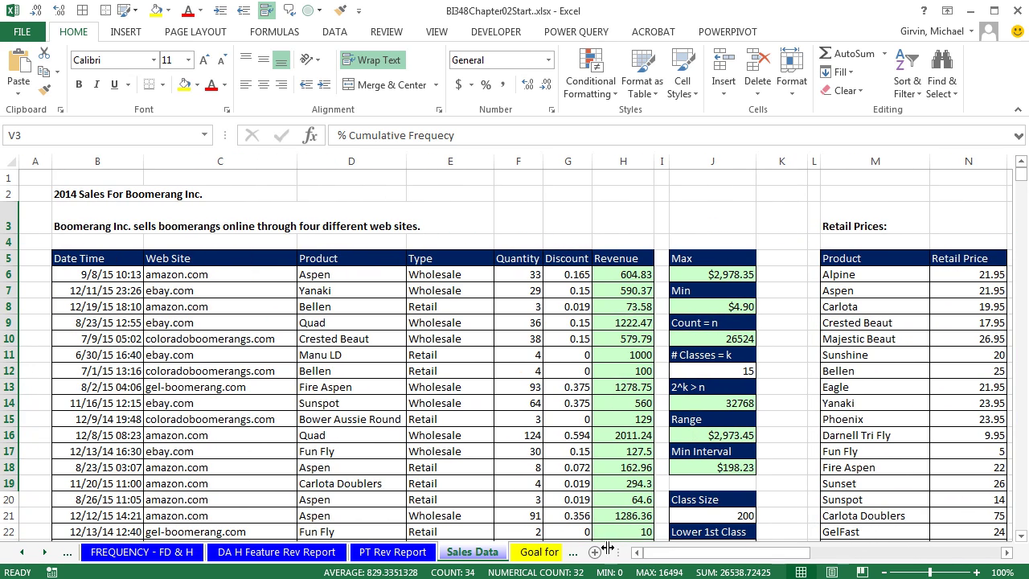
pyautogui.click(434, 260)
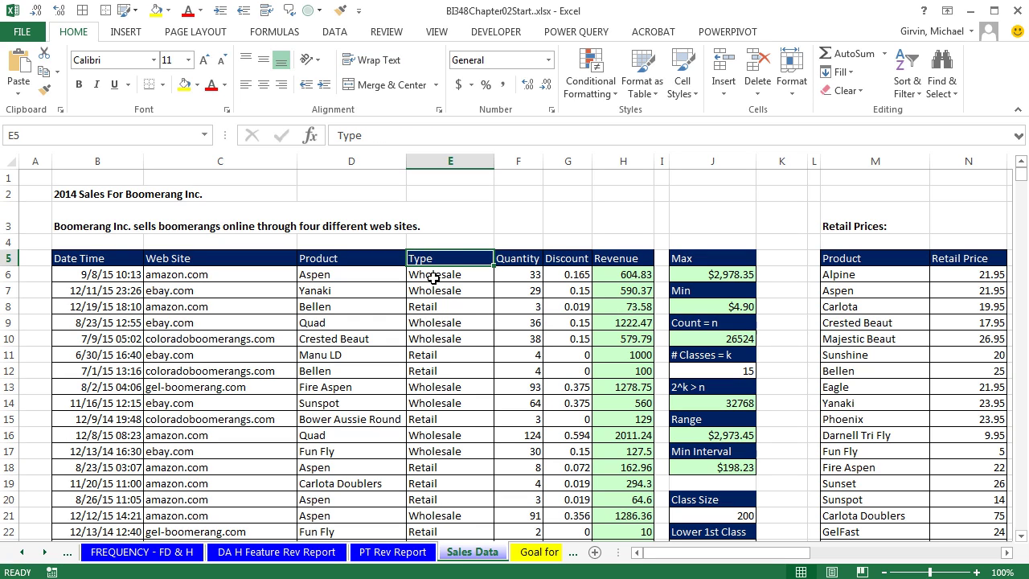
pyautogui.click(434, 277)
pyautogui.click(437, 295)
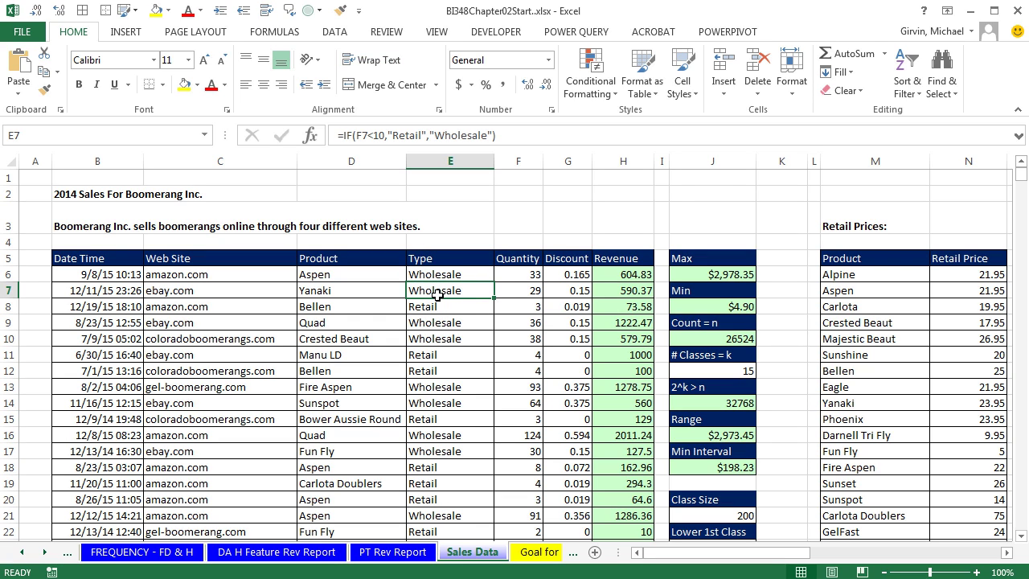
pyautogui.click(512, 290)
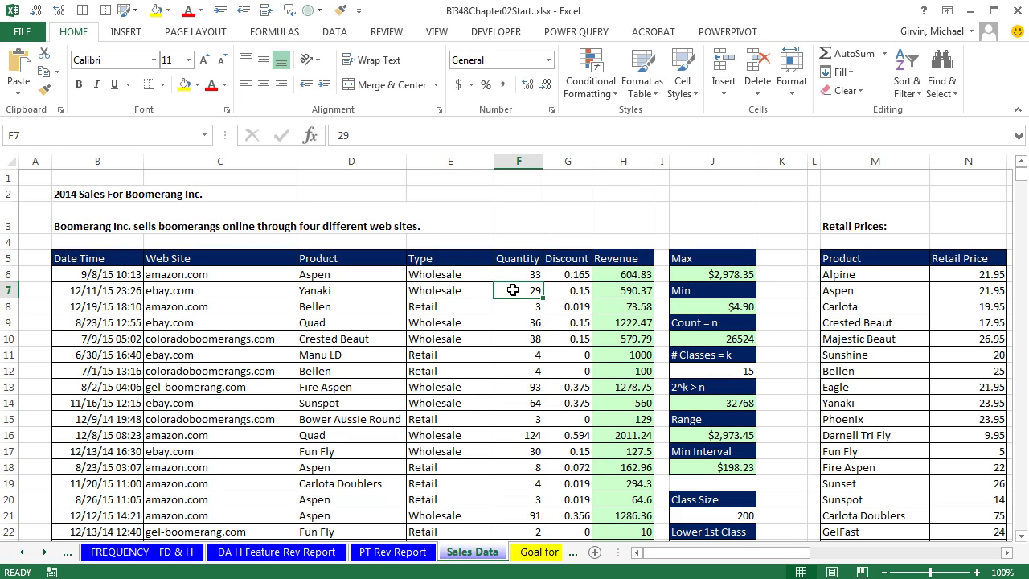
pyautogui.click(511, 273)
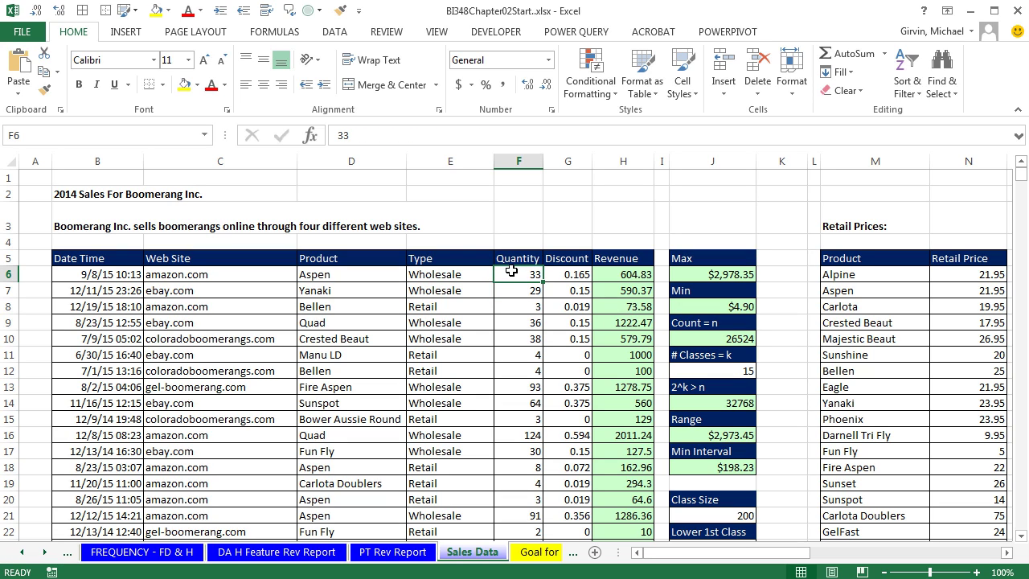
pyautogui.click(512, 393)
pyautogui.click(513, 402)
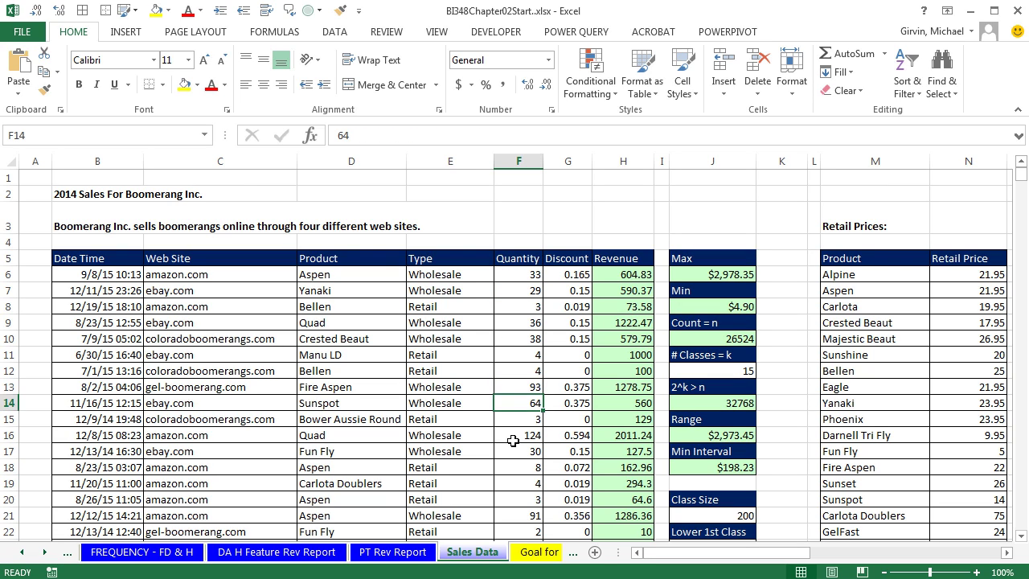
pyautogui.click(511, 439)
pyautogui.click(635, 435)
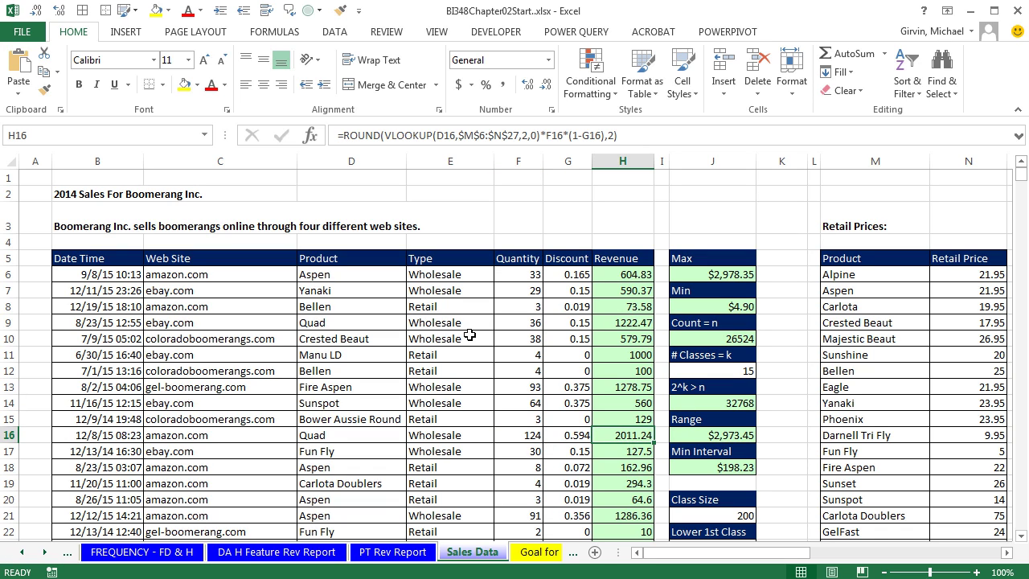
pyautogui.click(446, 304)
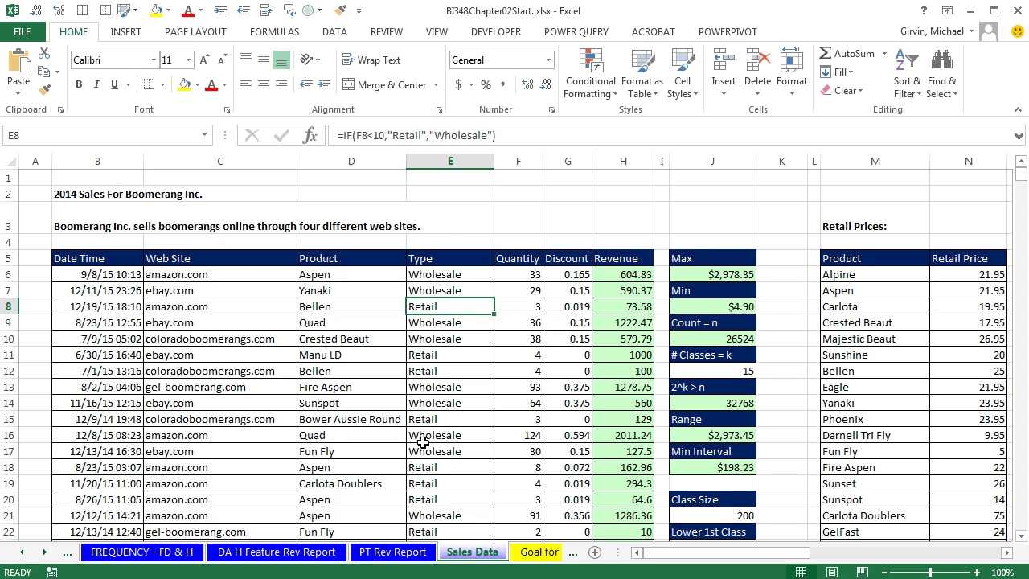
# Insert a slicer for the Type field into the PivotTable on the PT Rev Report sheet.
pyautogui.click(393, 557)
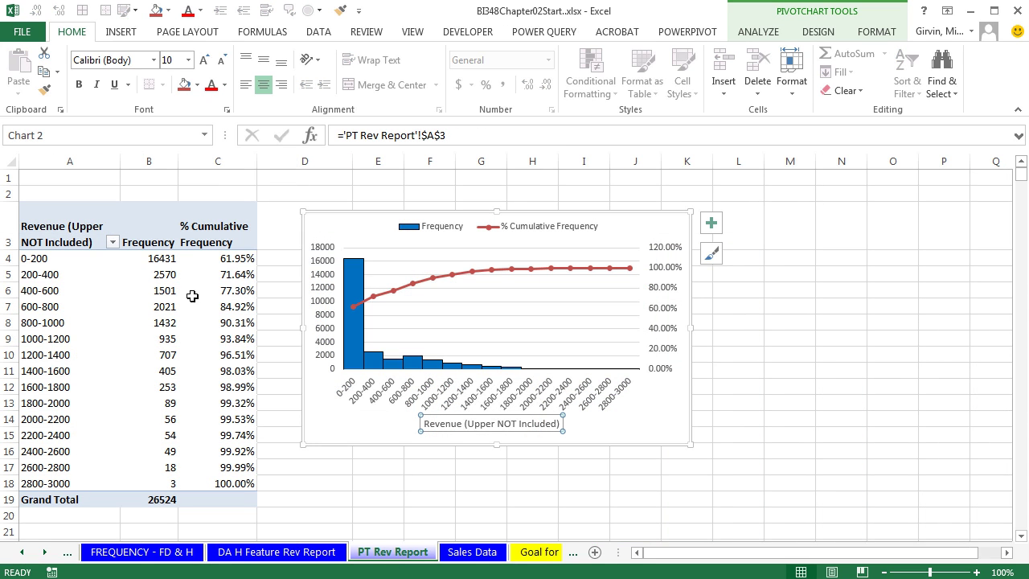
pyautogui.click(163, 276)
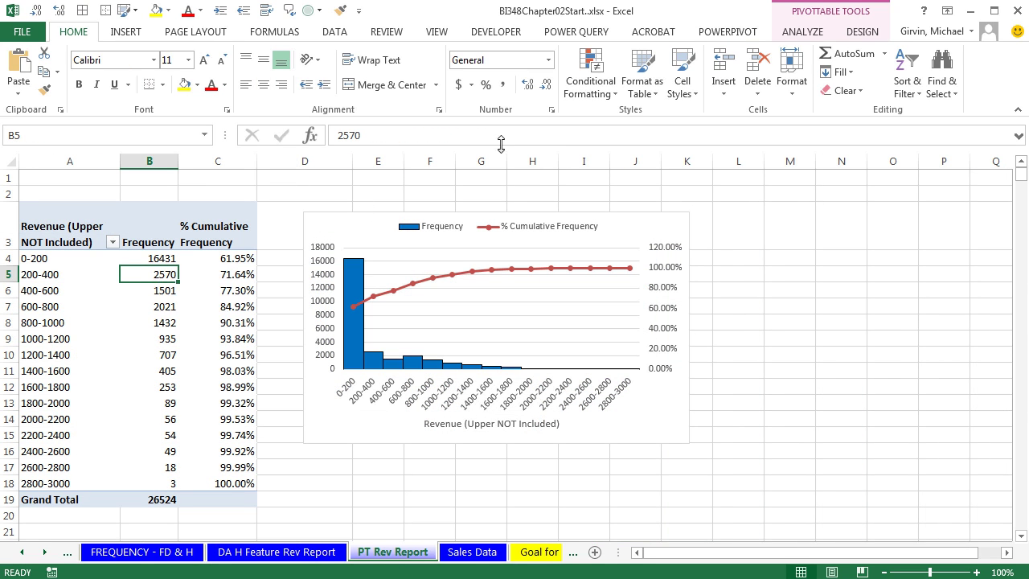
pyautogui.click(794, 39)
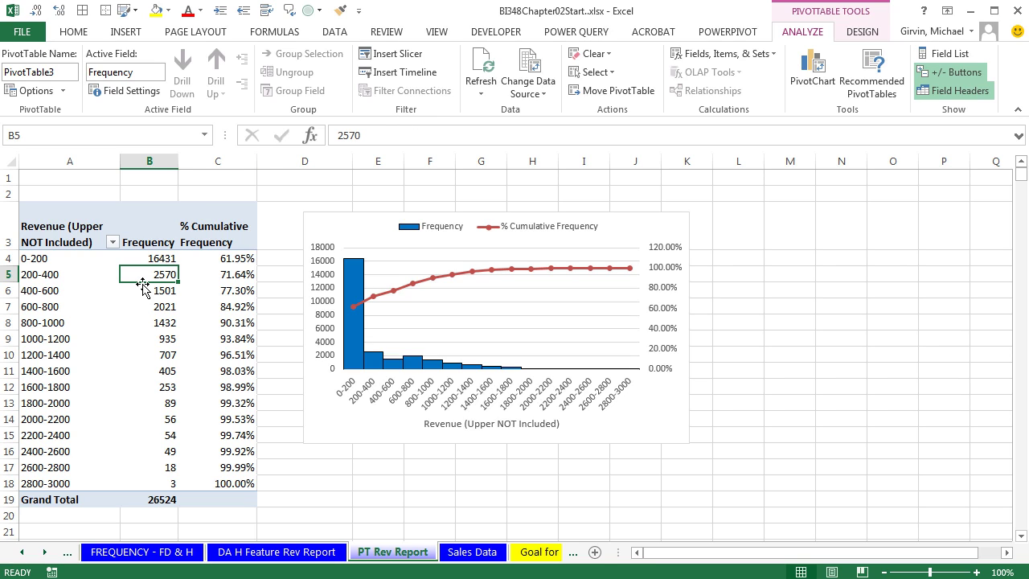
pyautogui.click(392, 54)
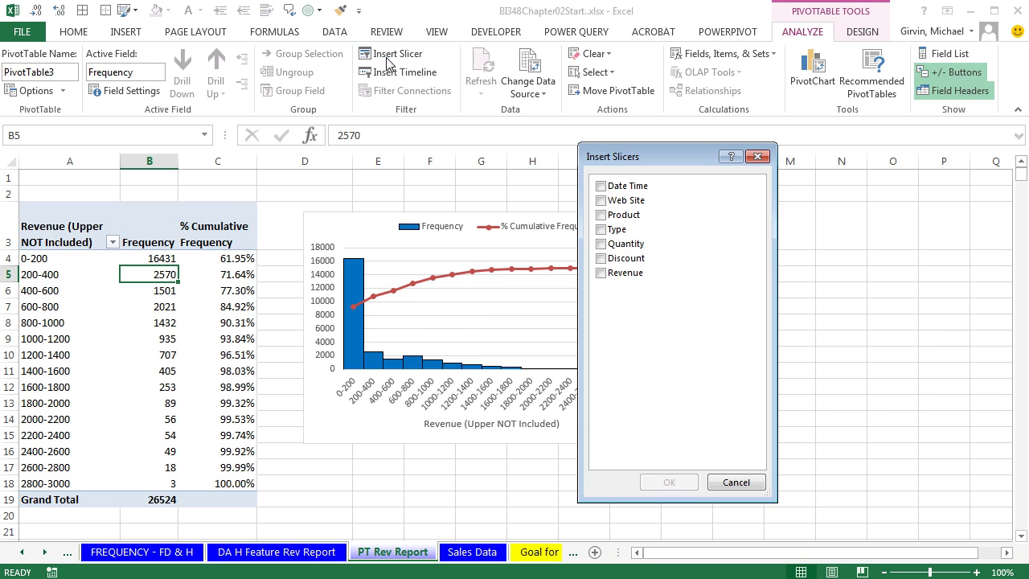
pyautogui.click(602, 231)
pyautogui.click(669, 482)
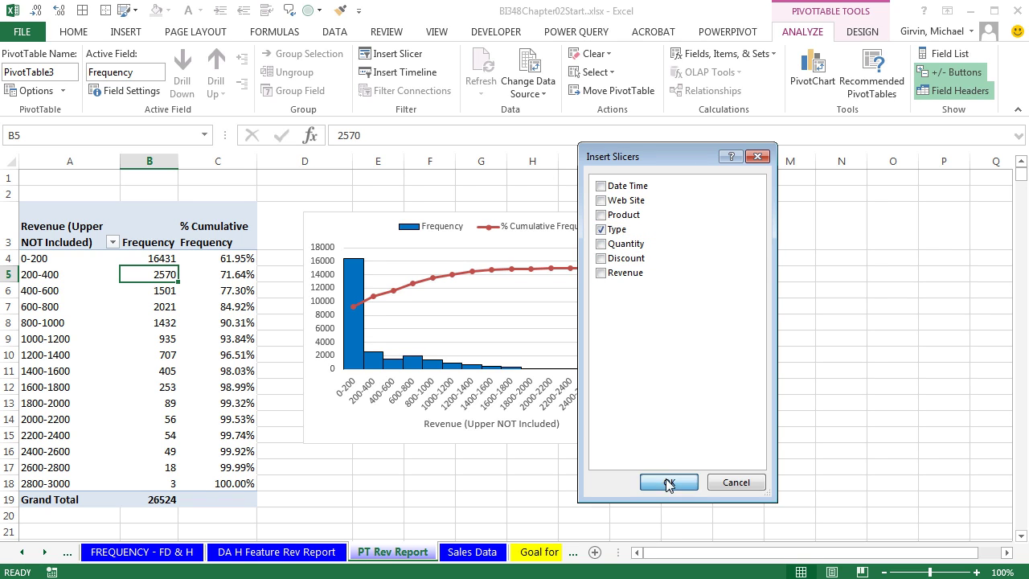
# Move the PivotChart lower and place the Type slicer above it, shrunk to about 1" high and 1.5" wide.
pyautogui.click(319, 218)
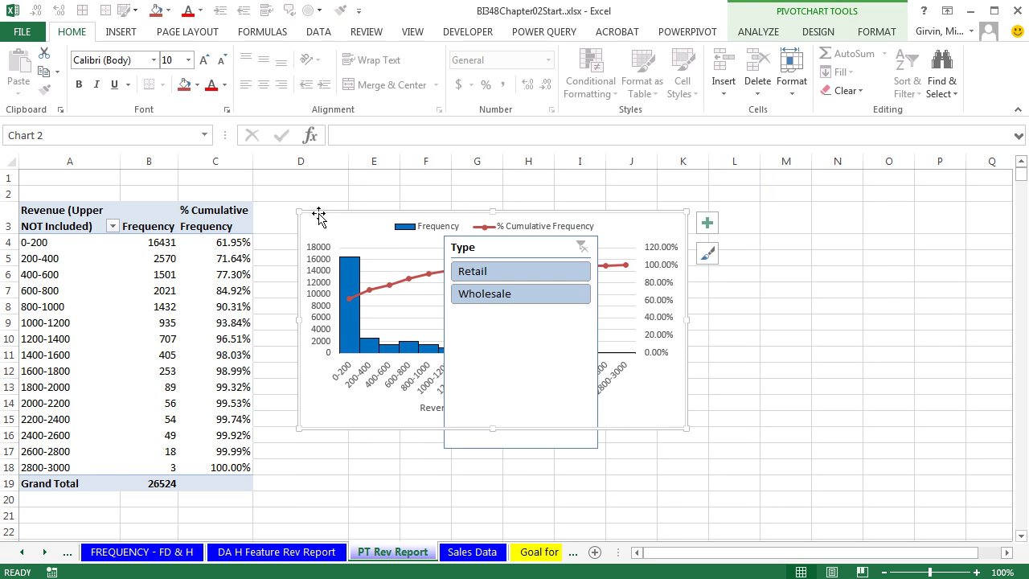
pyautogui.moveTo(314, 217); pyautogui.dragTo(286, 279)
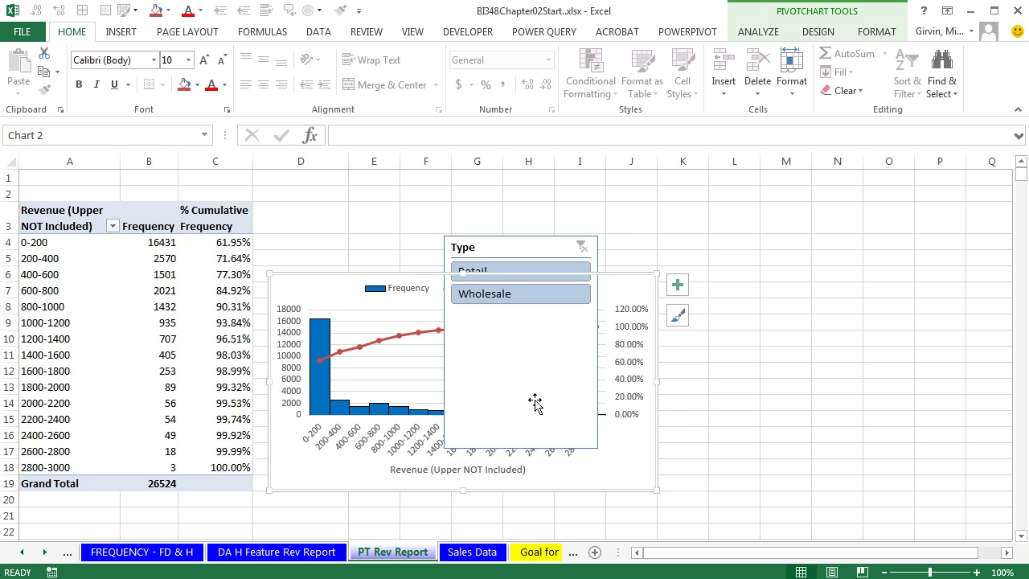
pyautogui.click(554, 450)
pyautogui.moveTo(519, 447); pyautogui.dragTo(535, 333)
pyautogui.moveTo(600, 285); pyautogui.dragTo(561, 285)
pyautogui.moveTo(503, 250); pyautogui.dragTo(463, 203)
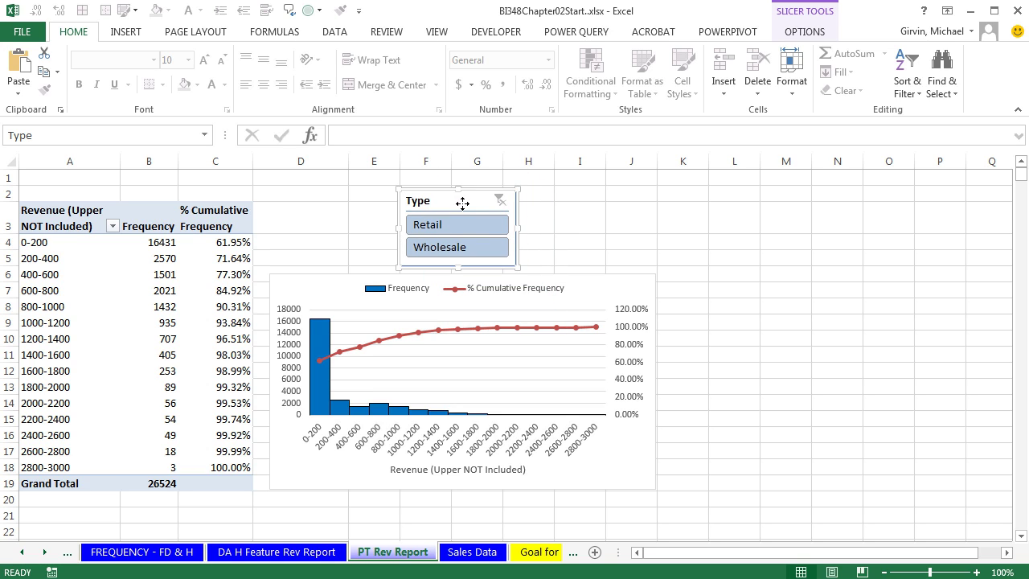
# Apply the last blue style in the Light group to the Type slicer.
pyautogui.click(805, 32)
pyautogui.click(482, 95)
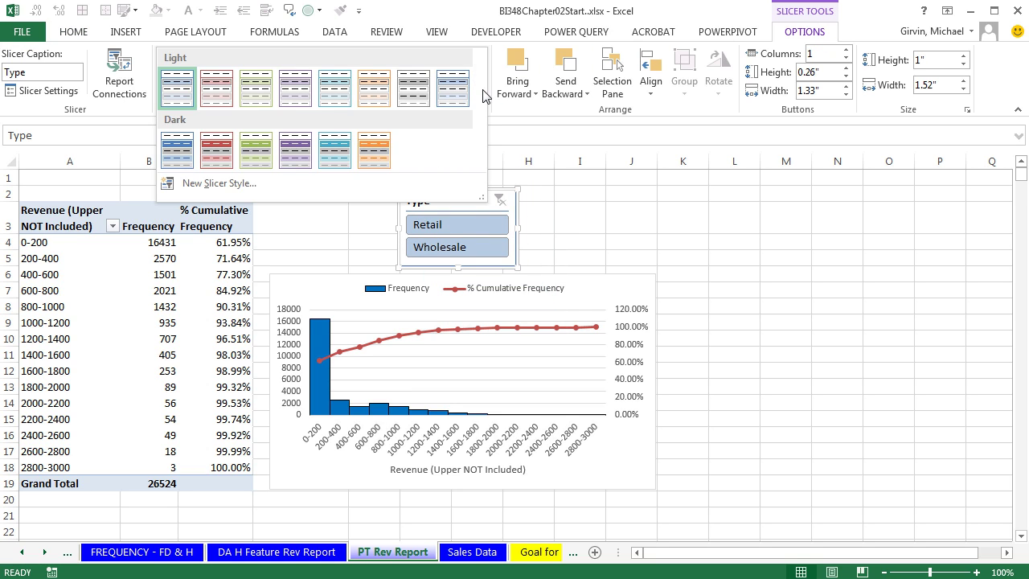
pyautogui.click(481, 95)
pyautogui.click(479, 89)
pyautogui.click(449, 94)
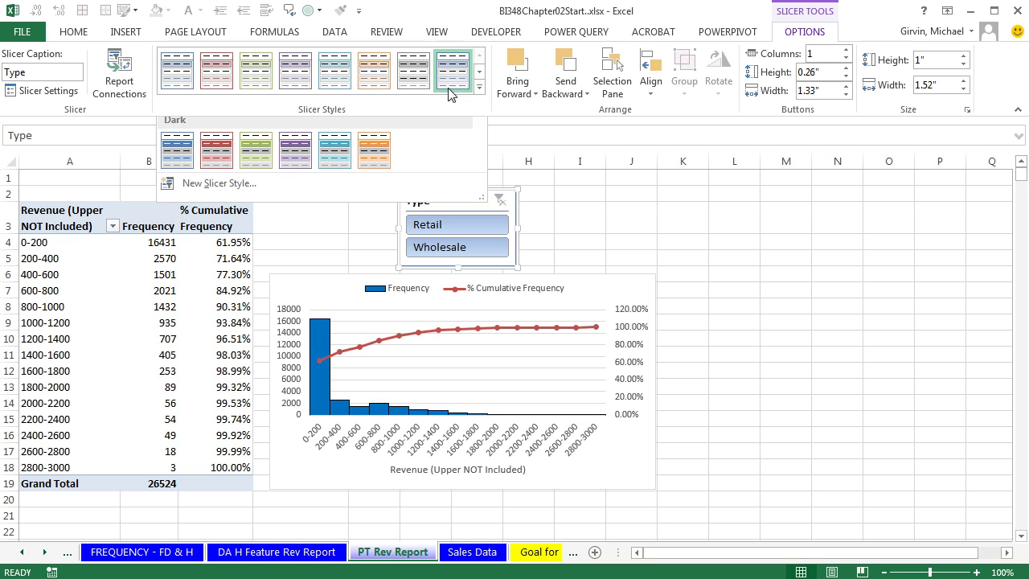
# Compare the Retail and Wholesale revenue distributions by alternating the Type slicer filter, and clear the filter at the end.
pyautogui.click(451, 224)
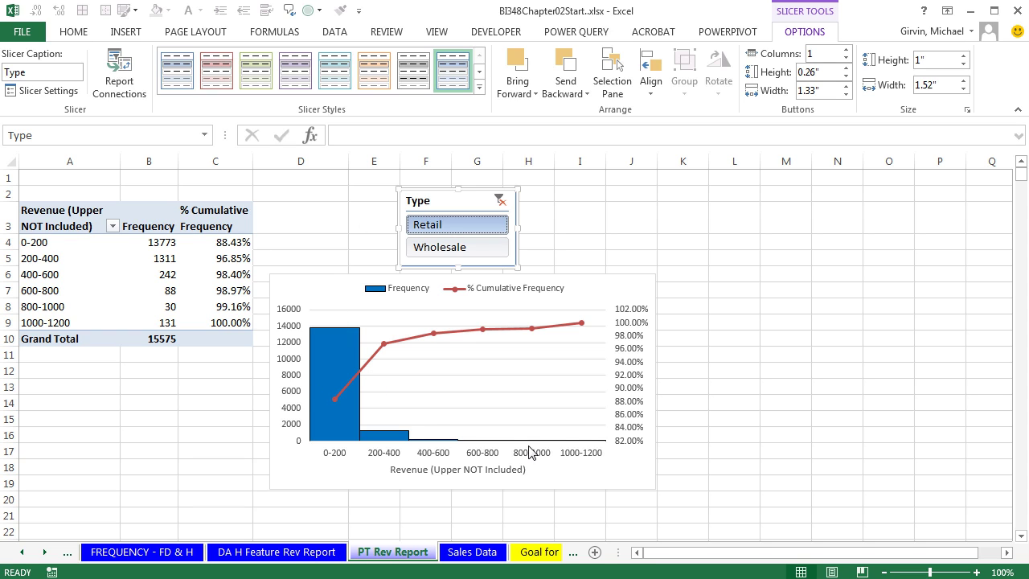
pyautogui.click(454, 249)
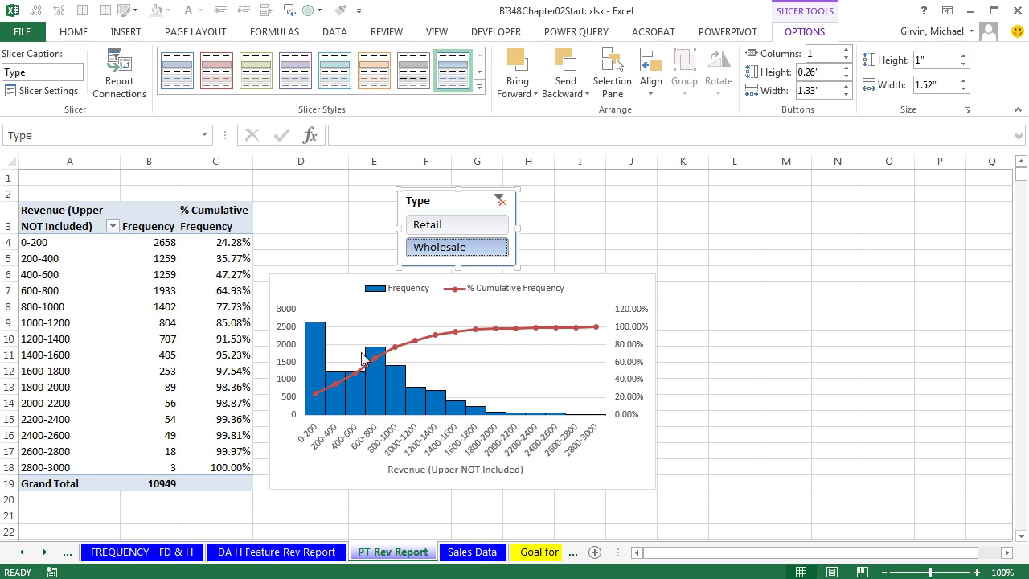
pyautogui.click(487, 228)
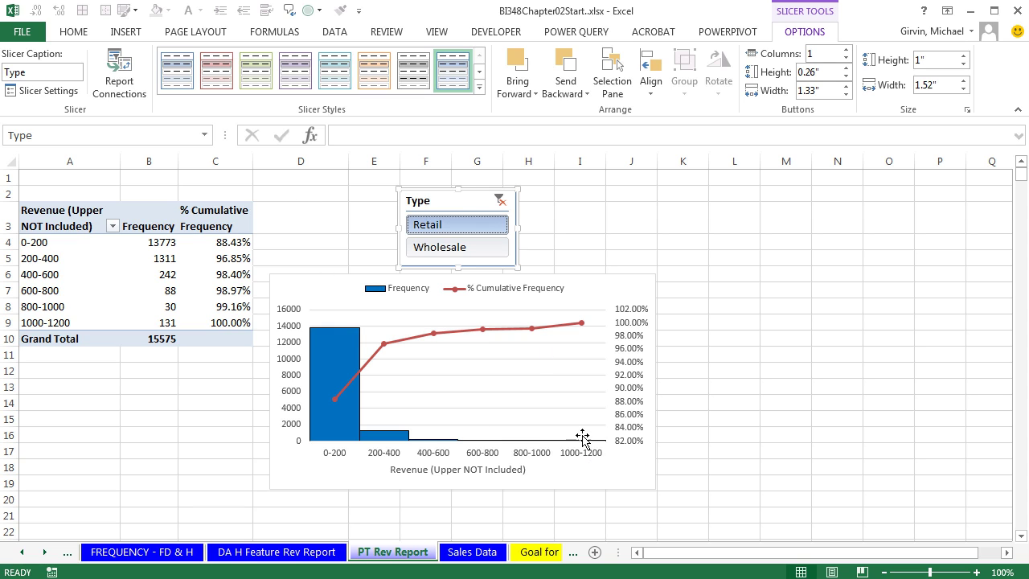
pyautogui.click(455, 248)
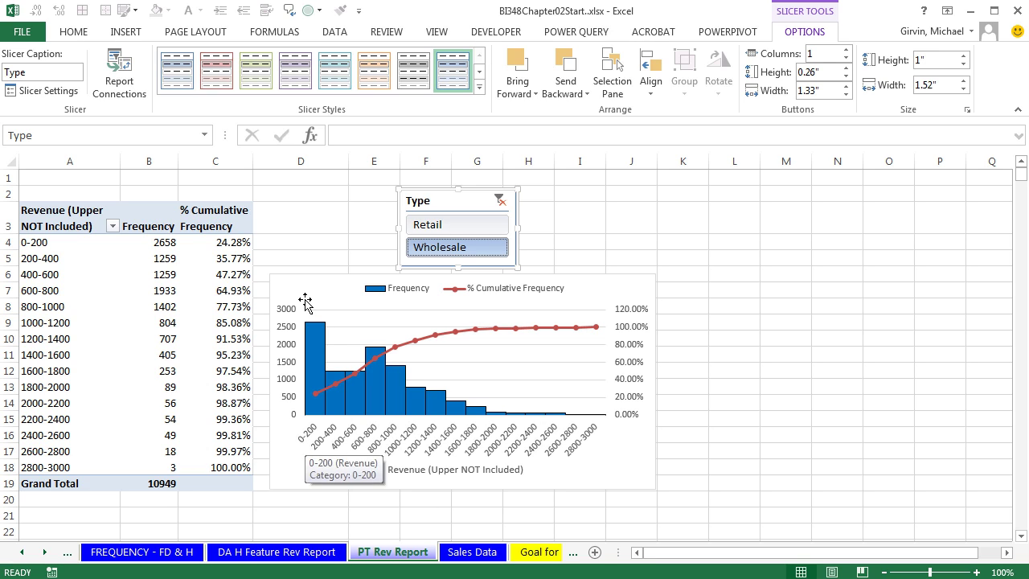
pyautogui.click(429, 229)
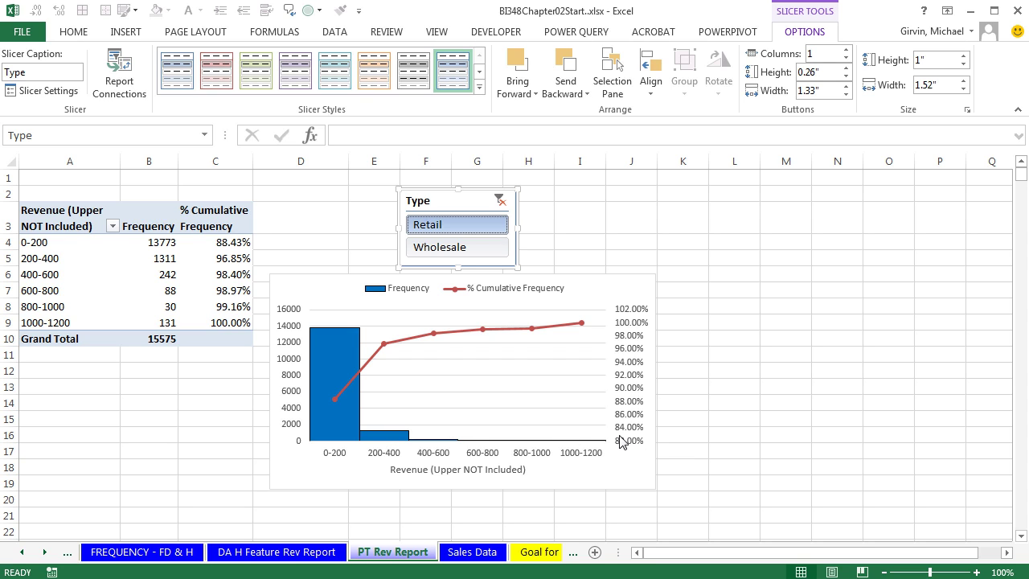
pyautogui.click(484, 251)
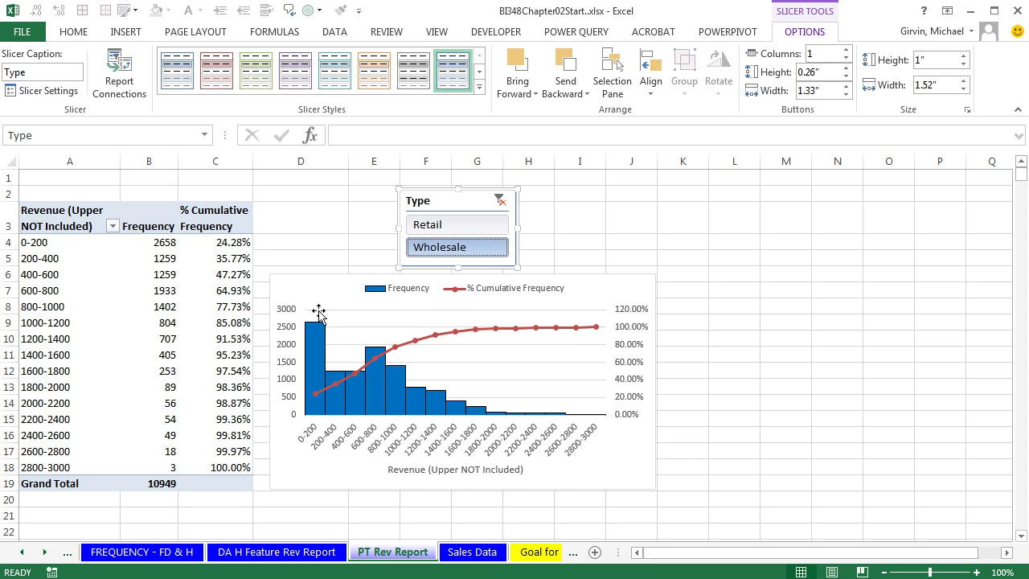
pyautogui.moveTo(320, 372)
pyautogui.click(450, 227)
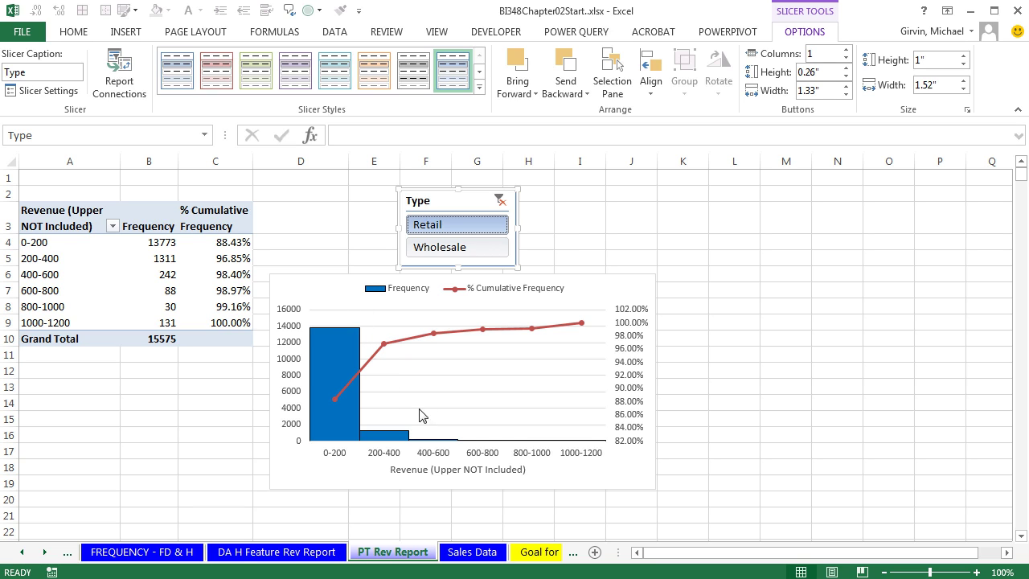
pyautogui.click(499, 199)
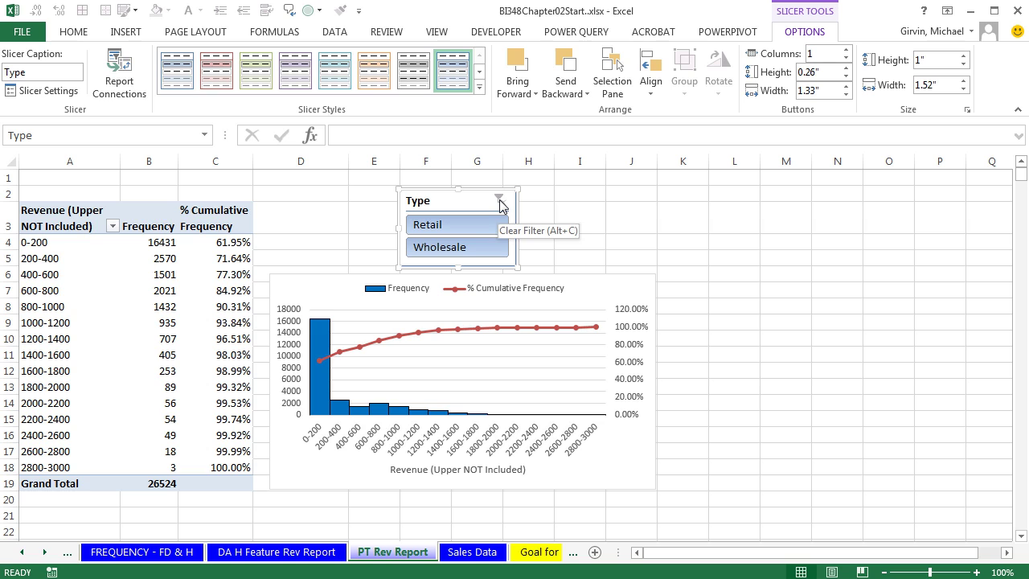
# Add data labels to the PivotChart and remove the labels from the % Cumulative Frequency line.
pyautogui.click(611, 291)
pyautogui.click(677, 293)
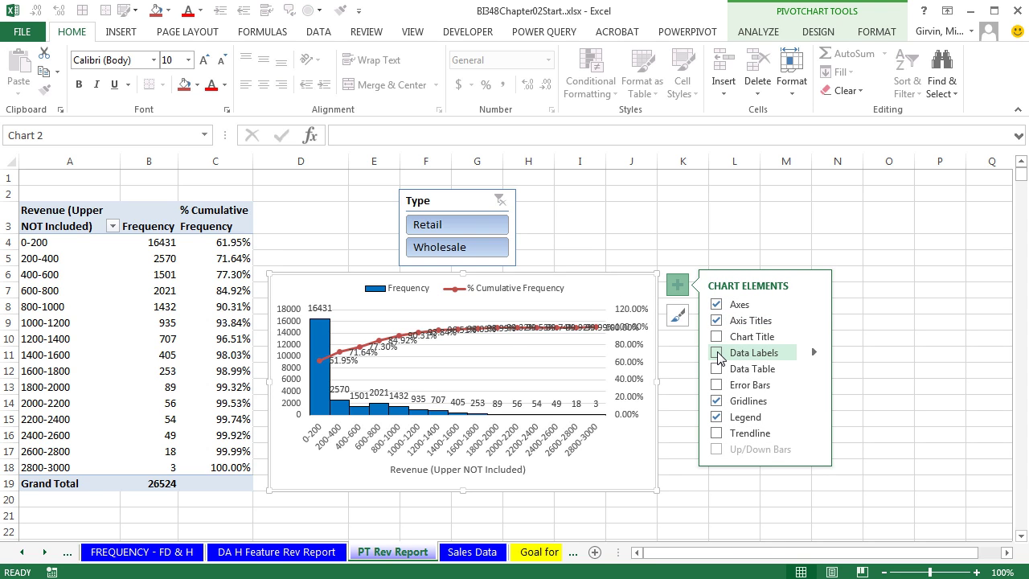
pyautogui.click(717, 353)
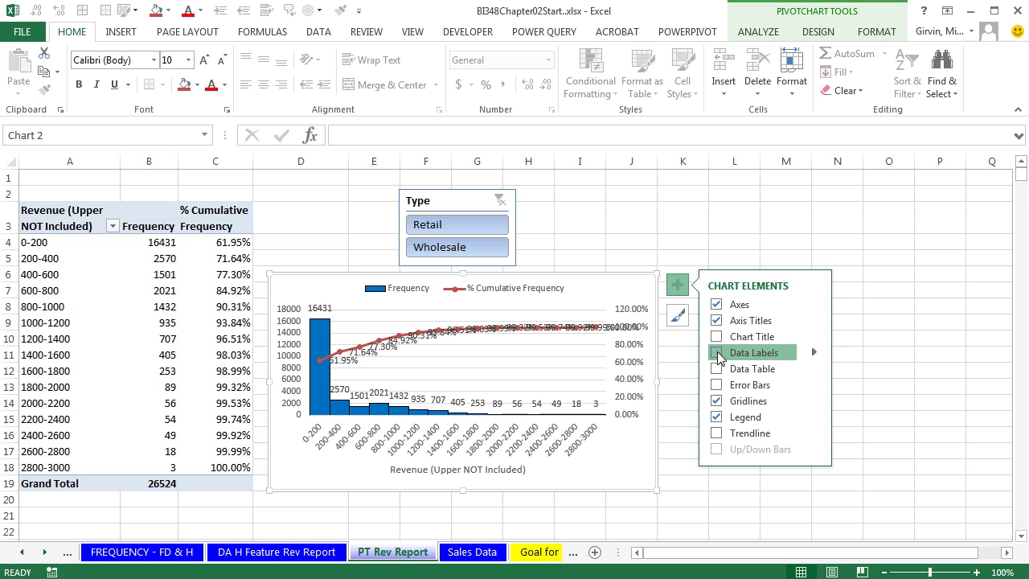
pyautogui.click(517, 330)
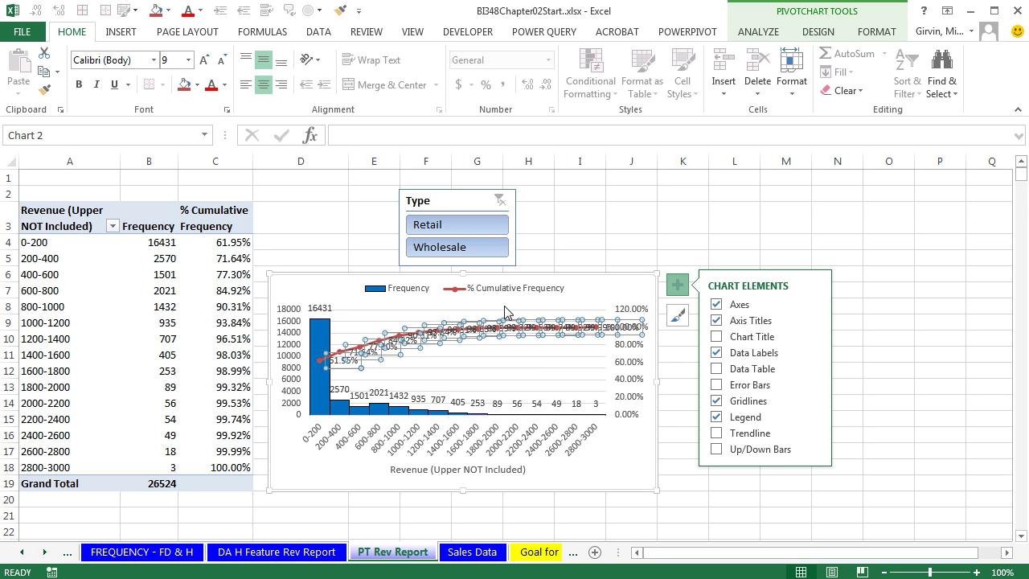
pyautogui.press('Delete')
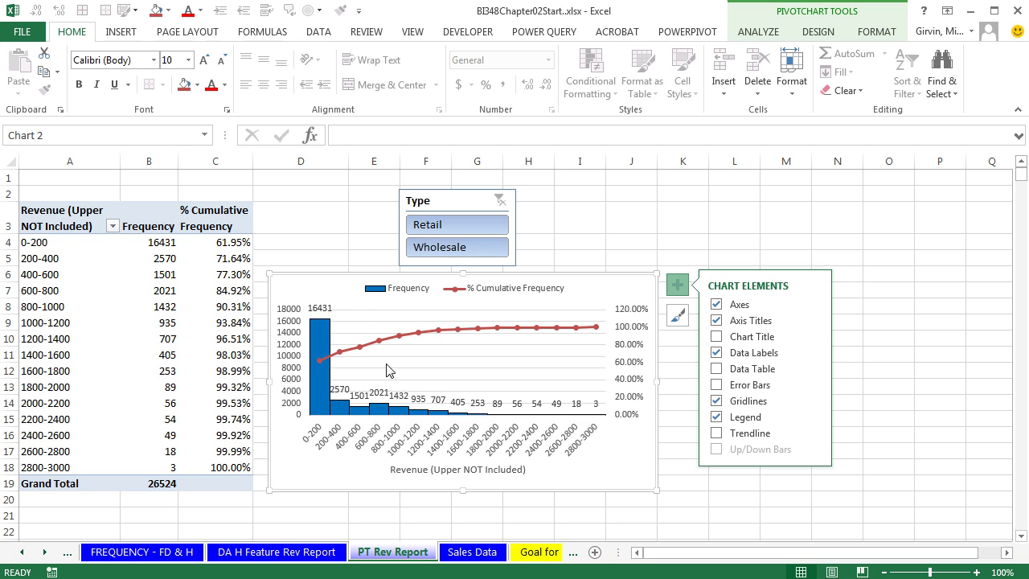
# Set the text direction of the Frequency column data labels to rotate all text 270°.
pyautogui.click(320, 308)
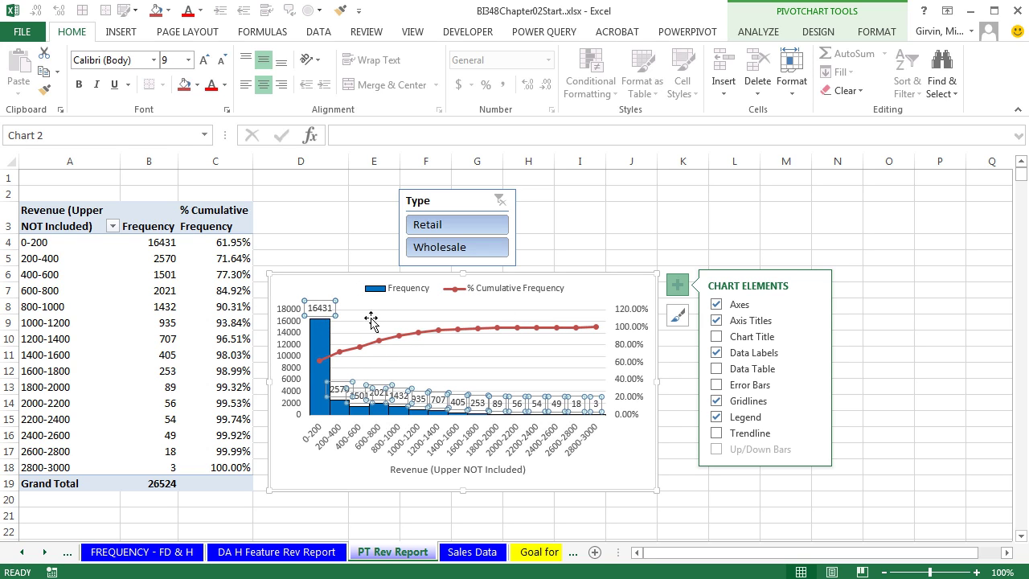
pyautogui.hotkey('ctrl', '1')
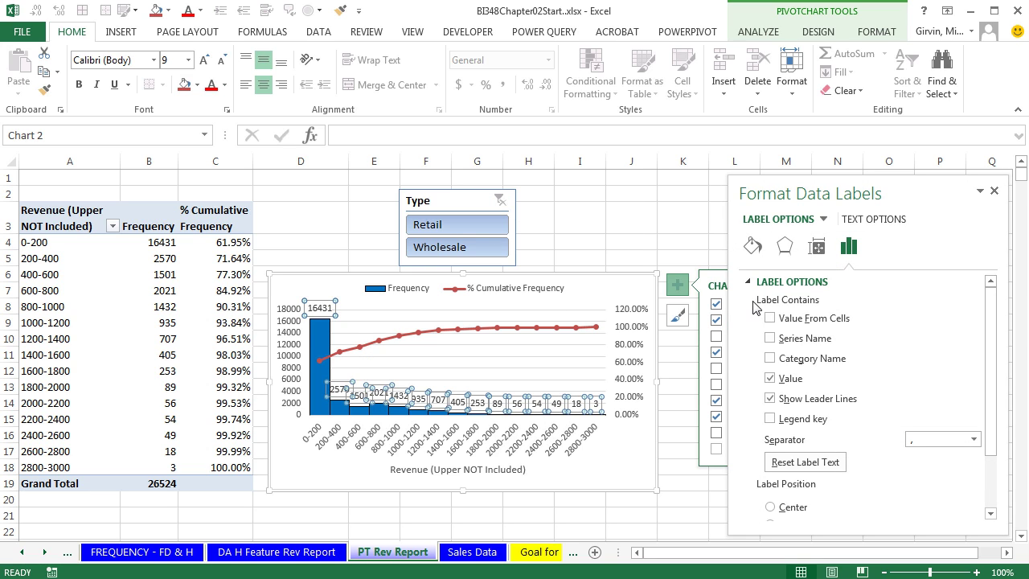
pyautogui.moveTo(991, 345); pyautogui.dragTo(990, 410)
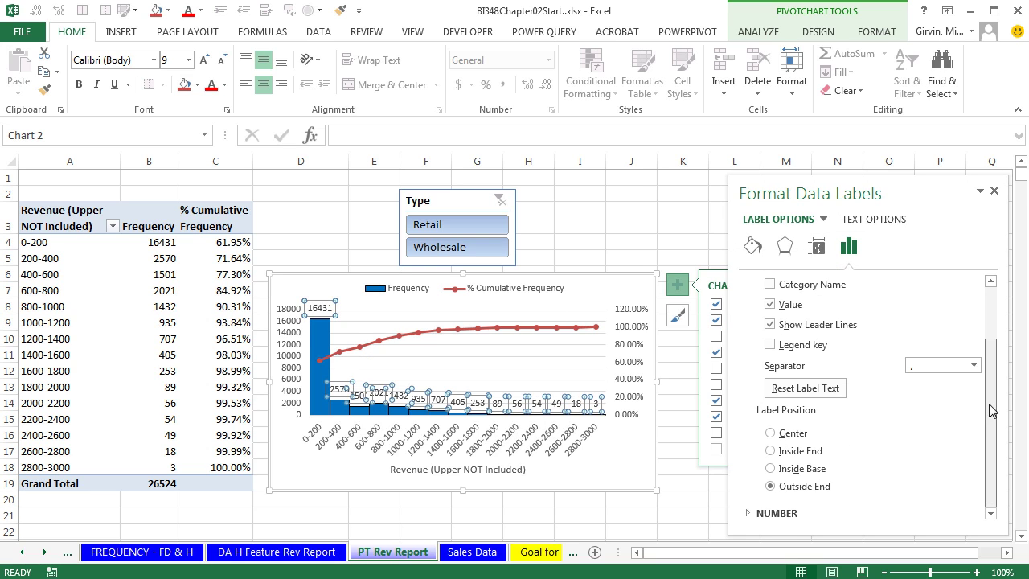
pyautogui.scroll(5, 994, 407)
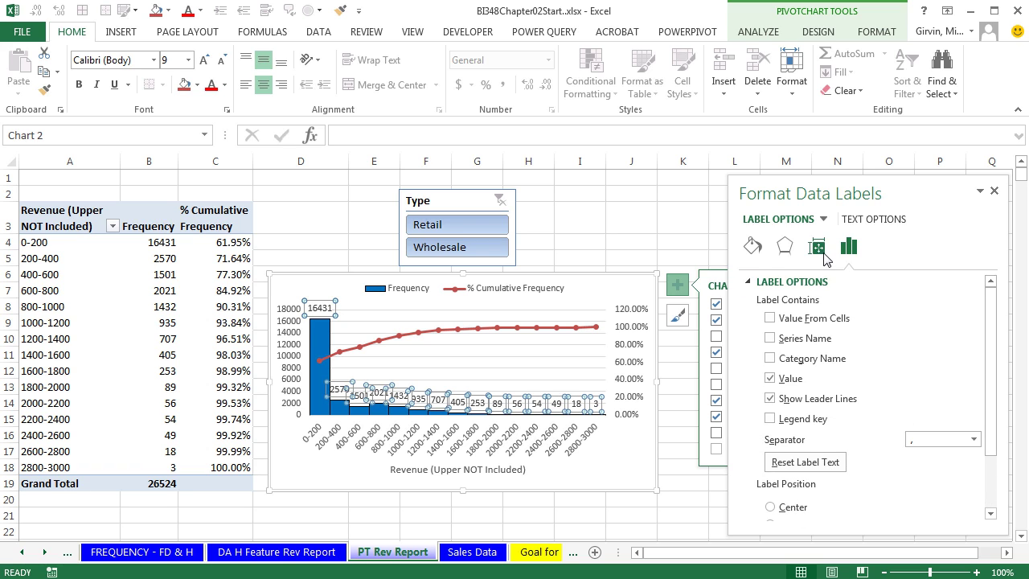
pyautogui.click(817, 245)
pyautogui.click(787, 248)
pyautogui.click(753, 246)
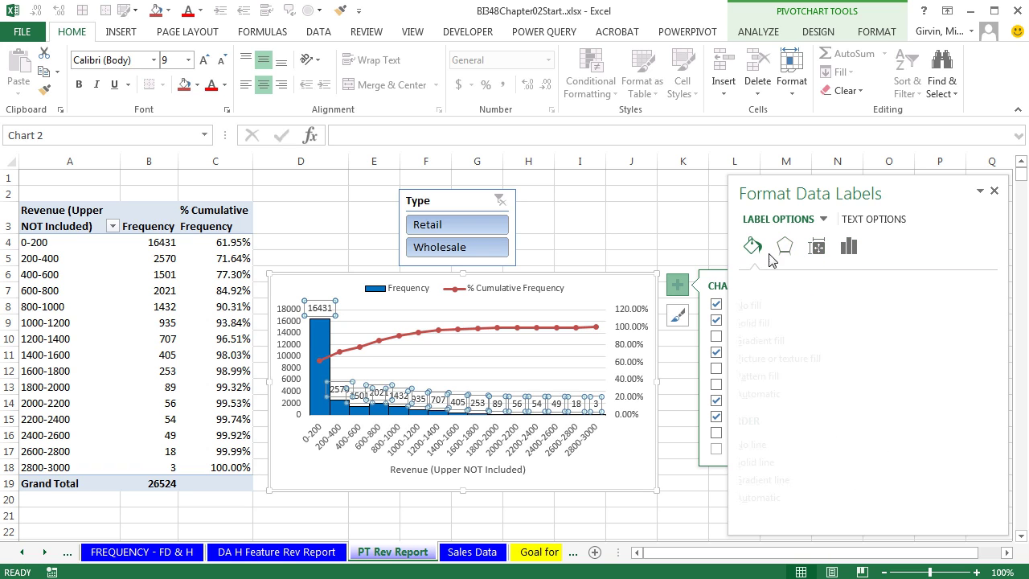
pyautogui.click(785, 245)
pyautogui.click(817, 247)
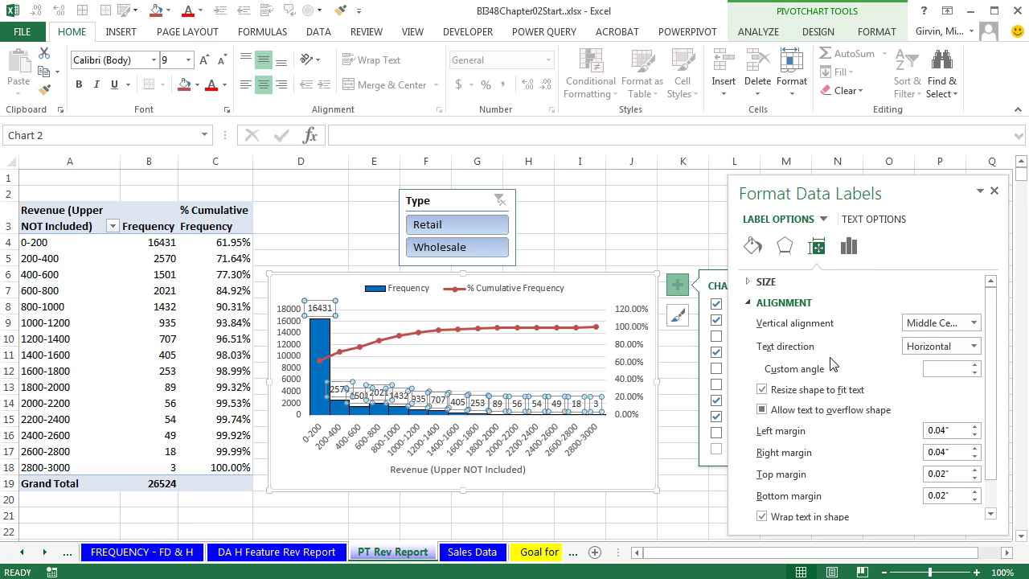
pyautogui.click(974, 345)
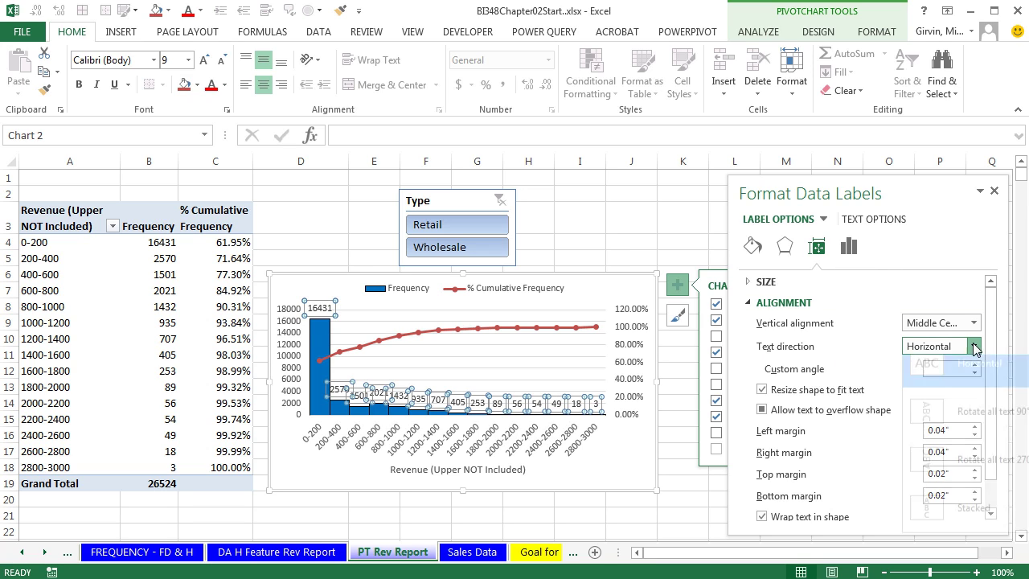
pyautogui.click(930, 474)
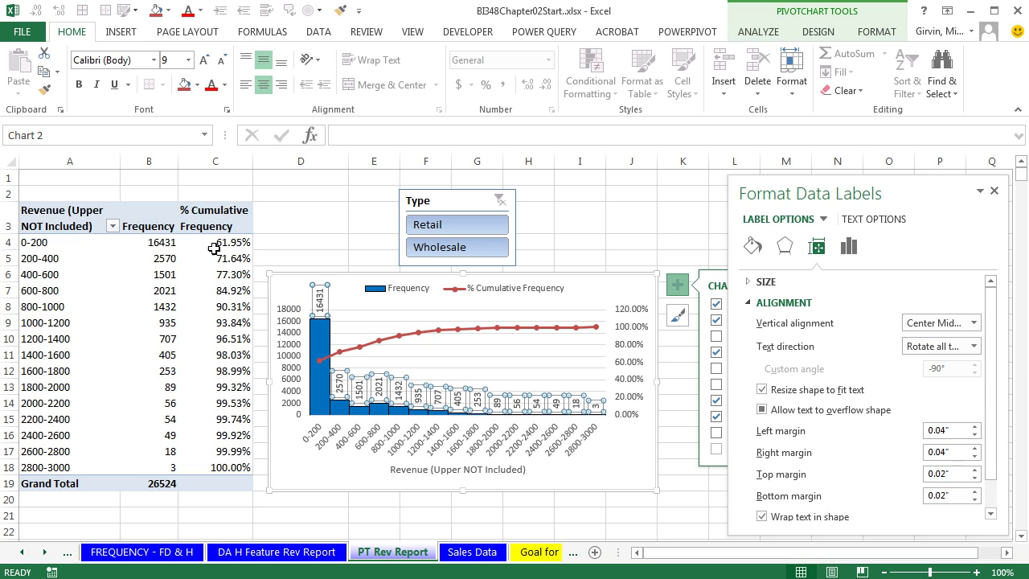
# Format the PivotTable's Frequency field as Number with 0 decimal places and the 1000 separator.
pyautogui.click(153, 242)
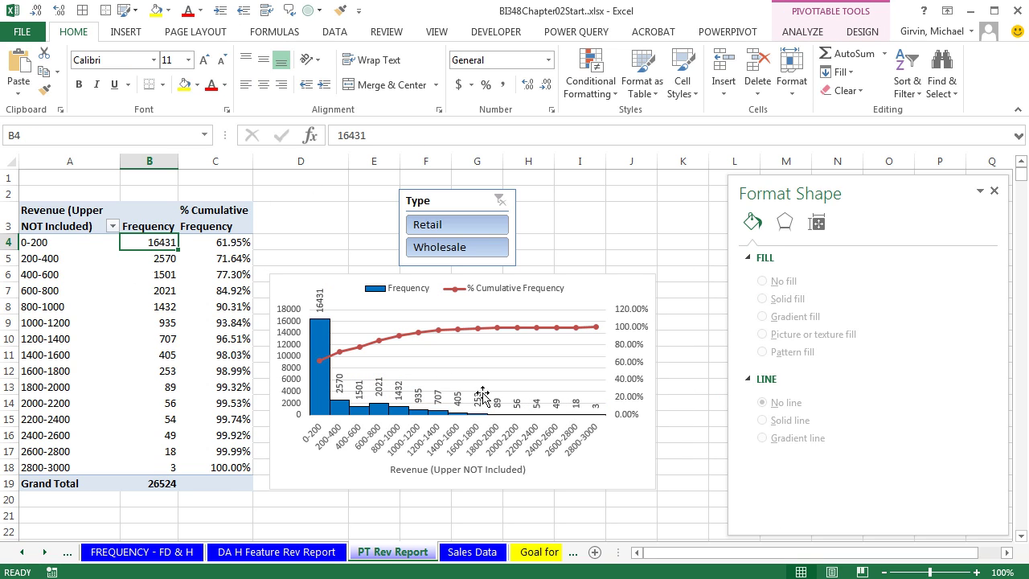
pyautogui.rightClick(155, 249)
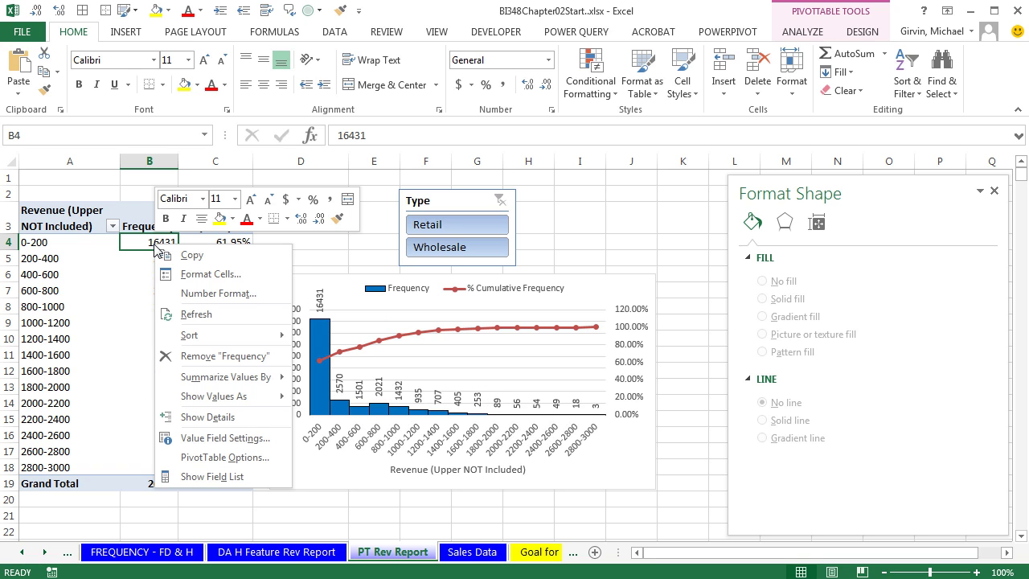
pyautogui.click(212, 294)
pyautogui.moveTo(97, 115); pyautogui.dragTo(303, 212)
pyautogui.click(256, 281)
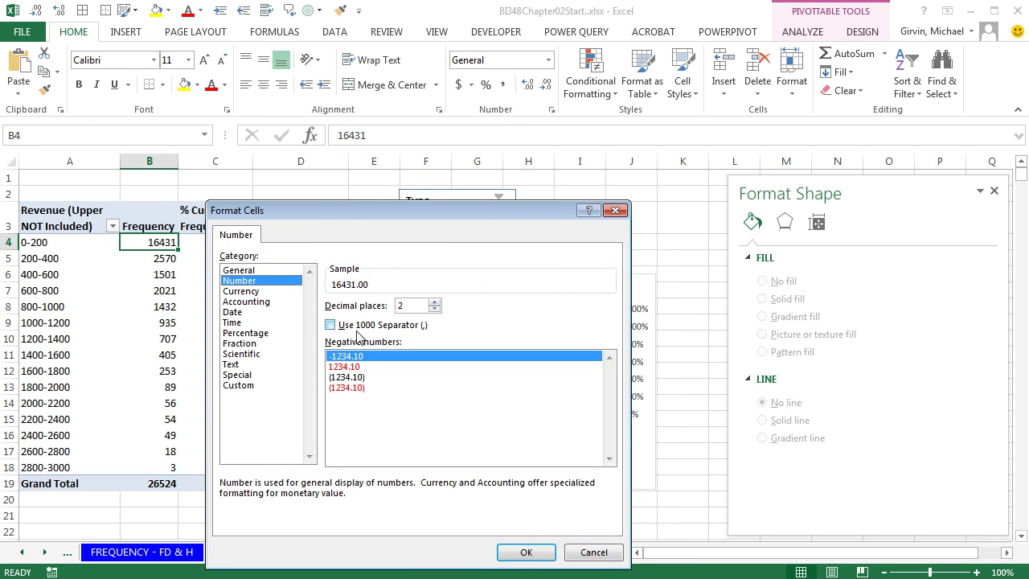
pyautogui.click(330, 325)
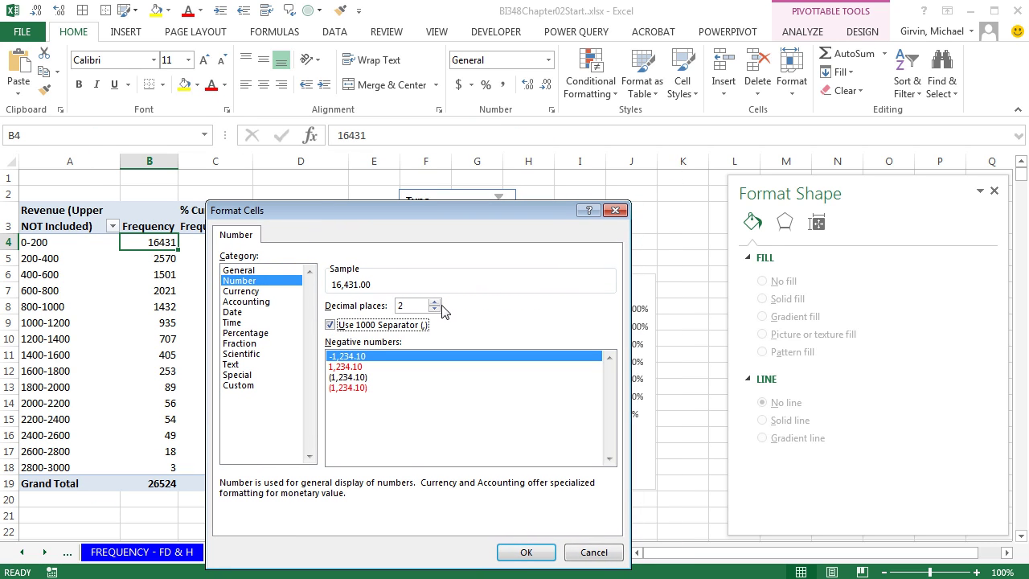
pyautogui.click(434, 309)
pyautogui.click(434, 310)
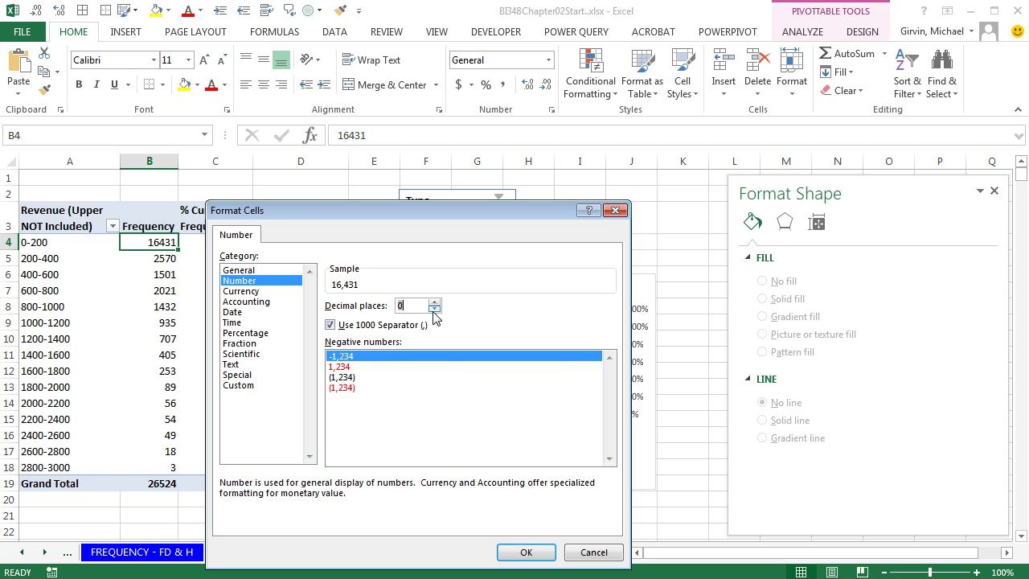
pyautogui.click(526, 552)
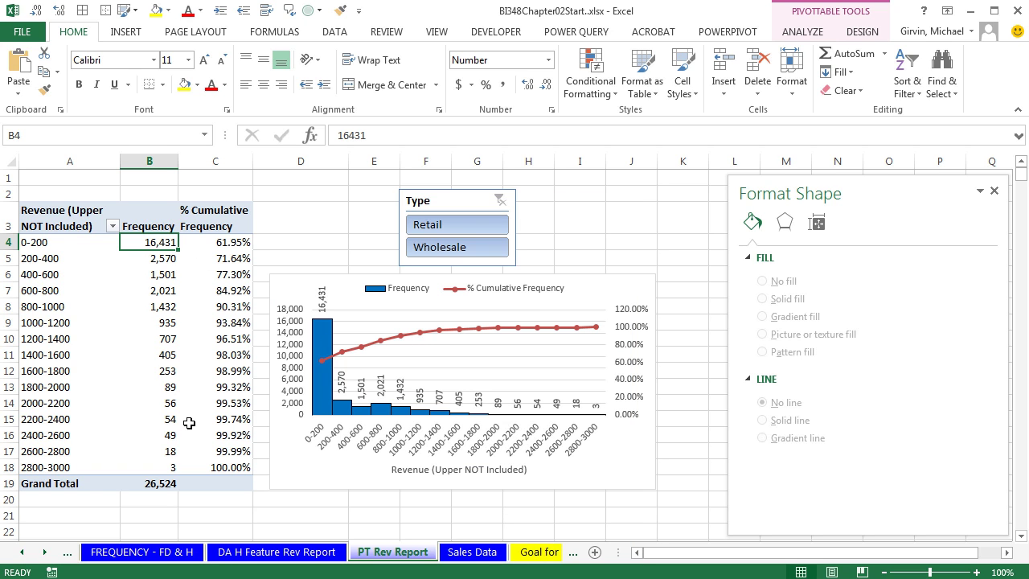
# Hide the numbers on the chart's primary vertical axis by applying the custom number format code ;;; and close the axis formatting.
pyautogui.click(299, 338)
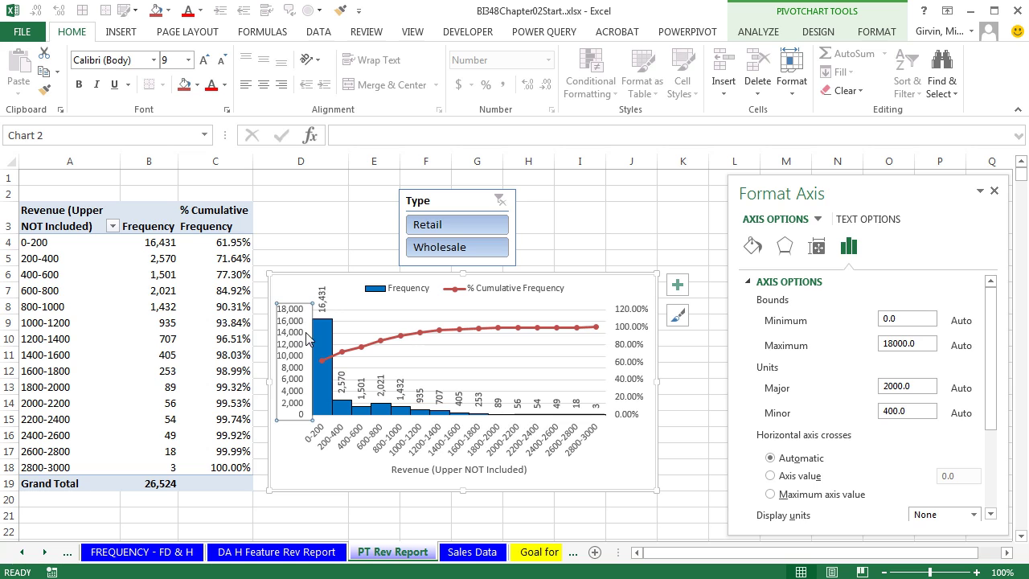
pyautogui.press('Delete')
pyautogui.hotkey('ctrl', 'z')
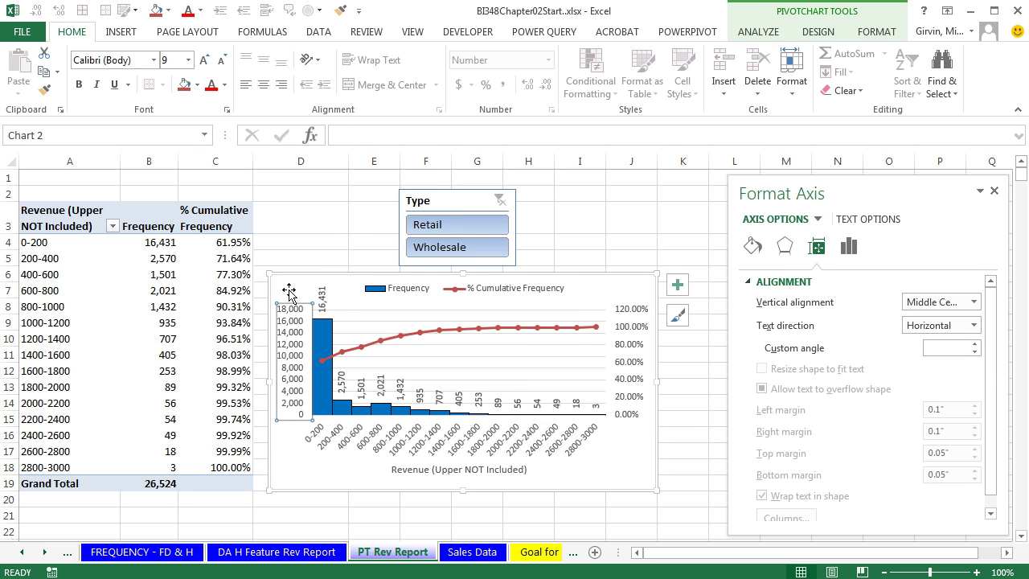
pyautogui.hotkey('ctrl', '1')
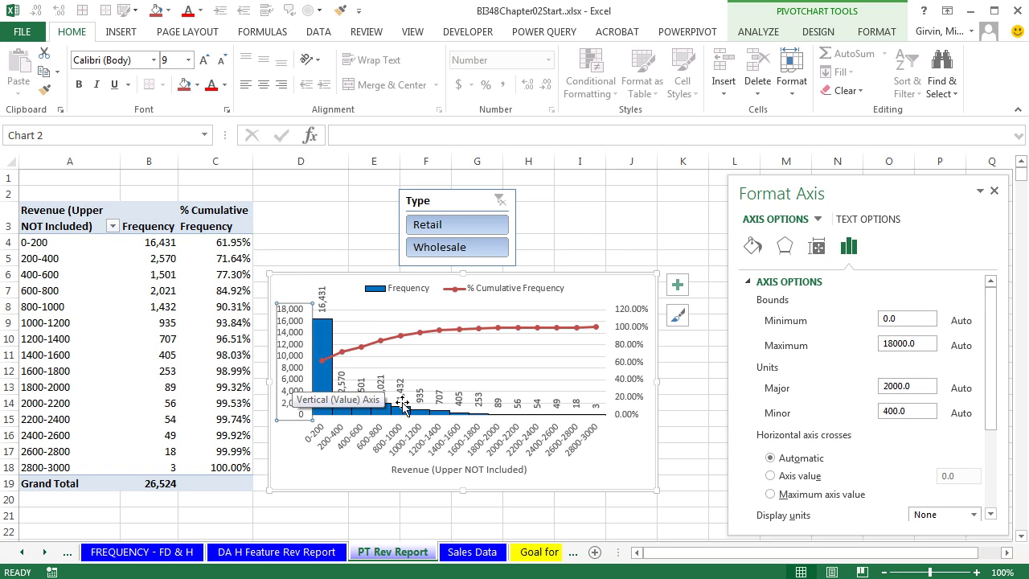
pyautogui.moveTo(994, 356); pyautogui.dragTo(997, 494)
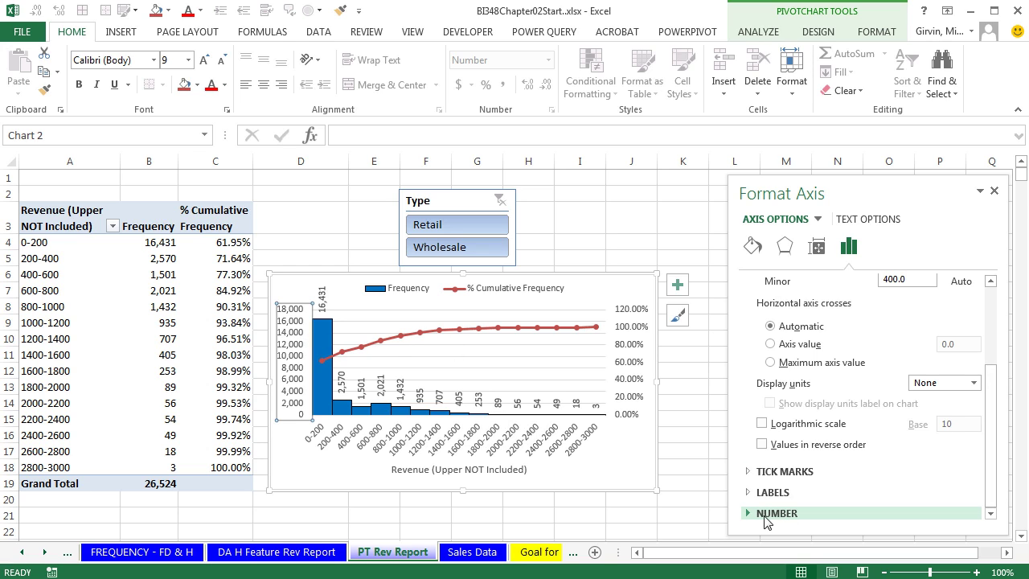
pyautogui.click(749, 515)
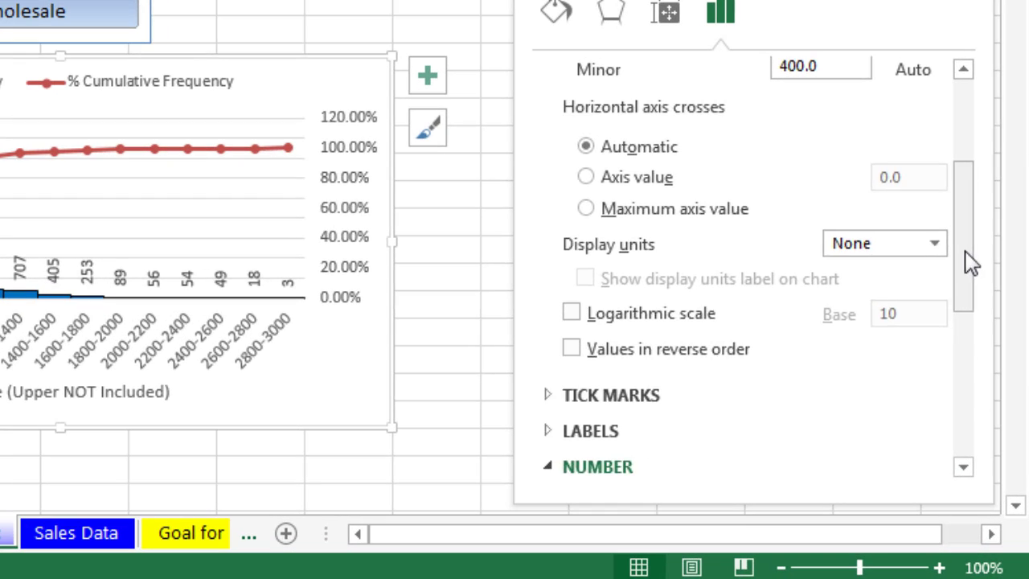
pyautogui.moveTo(993, 390); pyautogui.dragTo(995, 502)
pyautogui.click(654, 424)
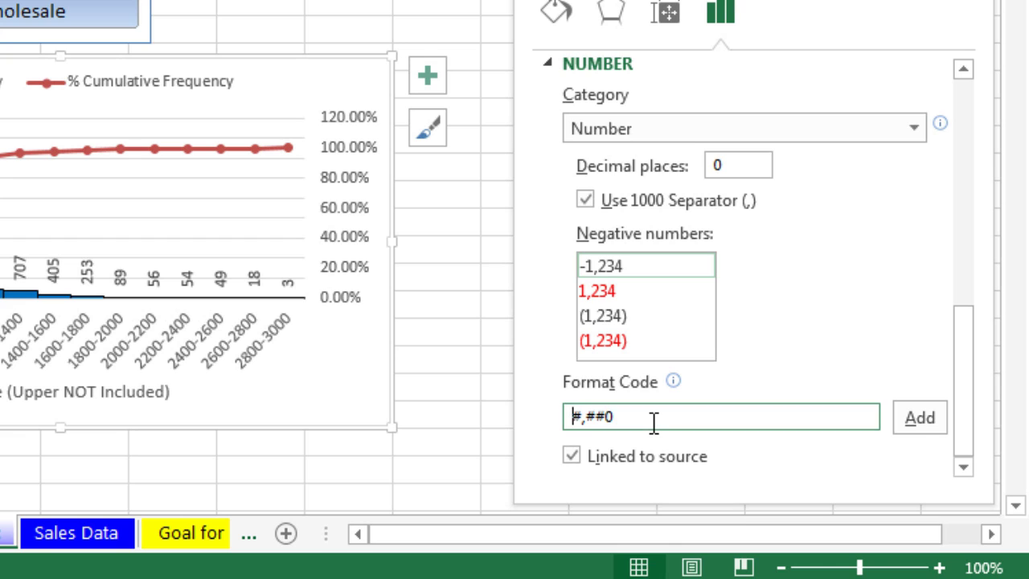
pyautogui.hotkey('ctrl', 'a')
pyautogui.write(';;')
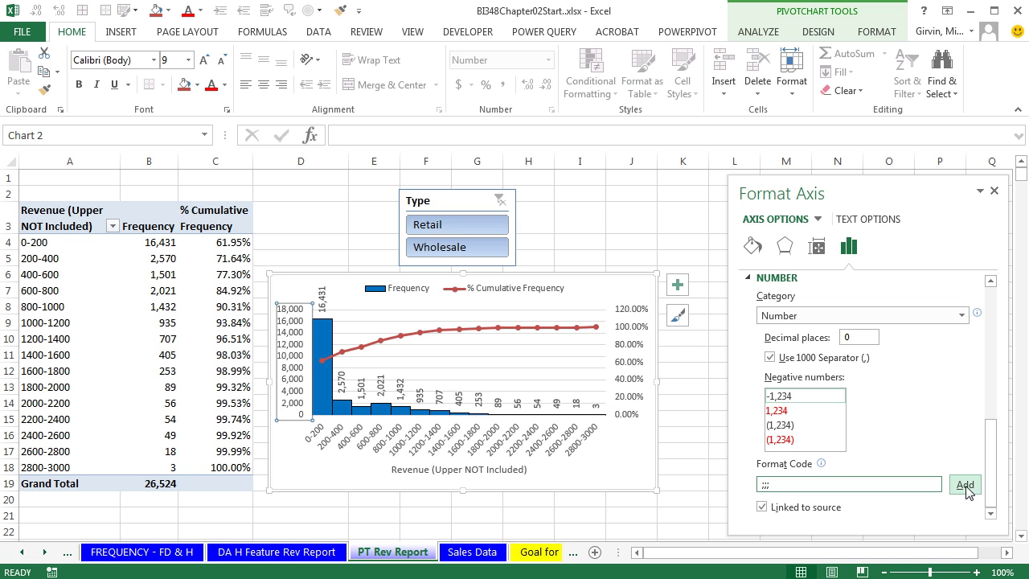
pyautogui.click(919, 417)
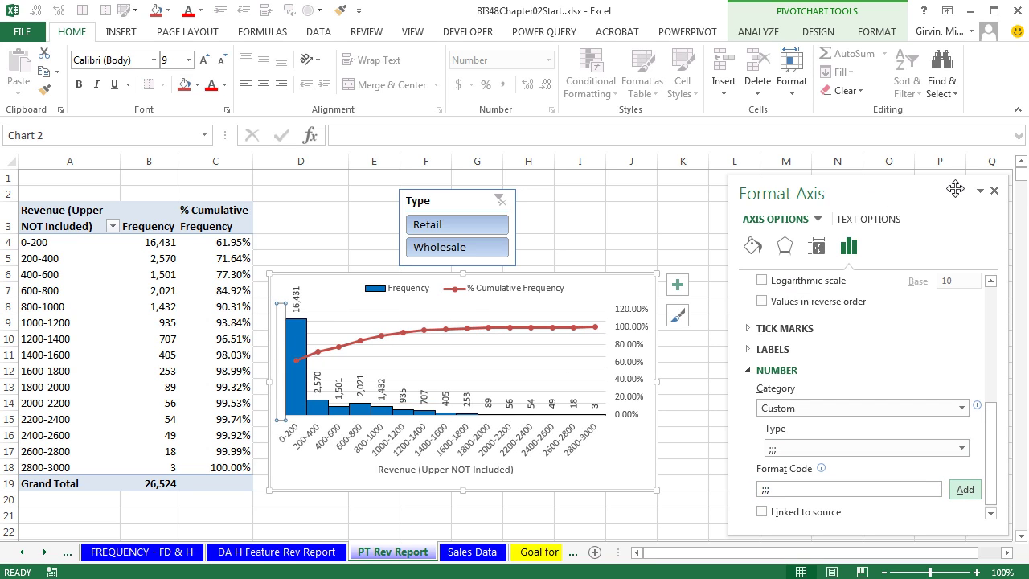
pyautogui.click(995, 193)
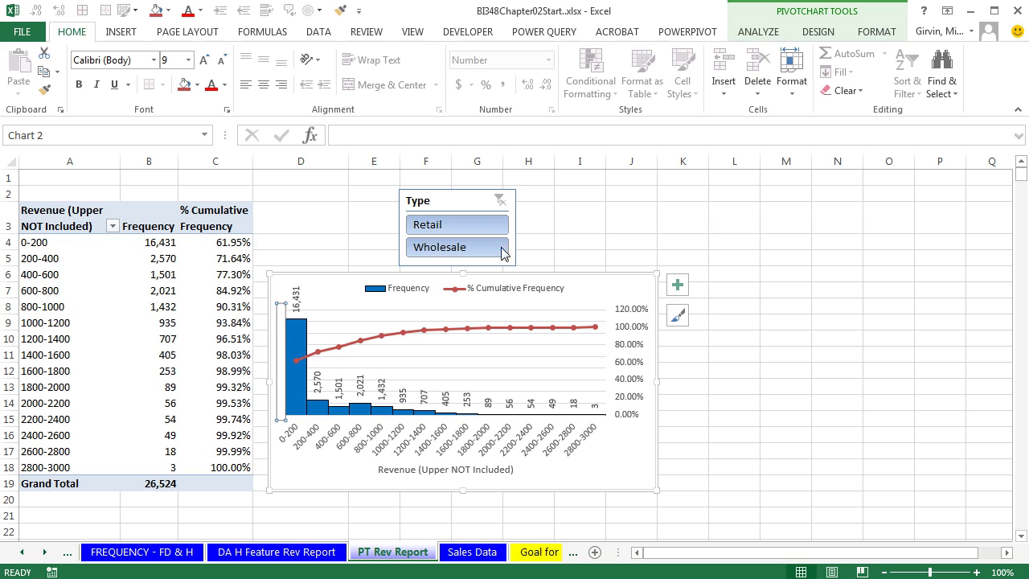
# Switch the Type slicer repeatedly between Retail and Wholesale to compare the labelled histograms and cumulative lines, ending on Wholesale.
pyautogui.click(483, 228)
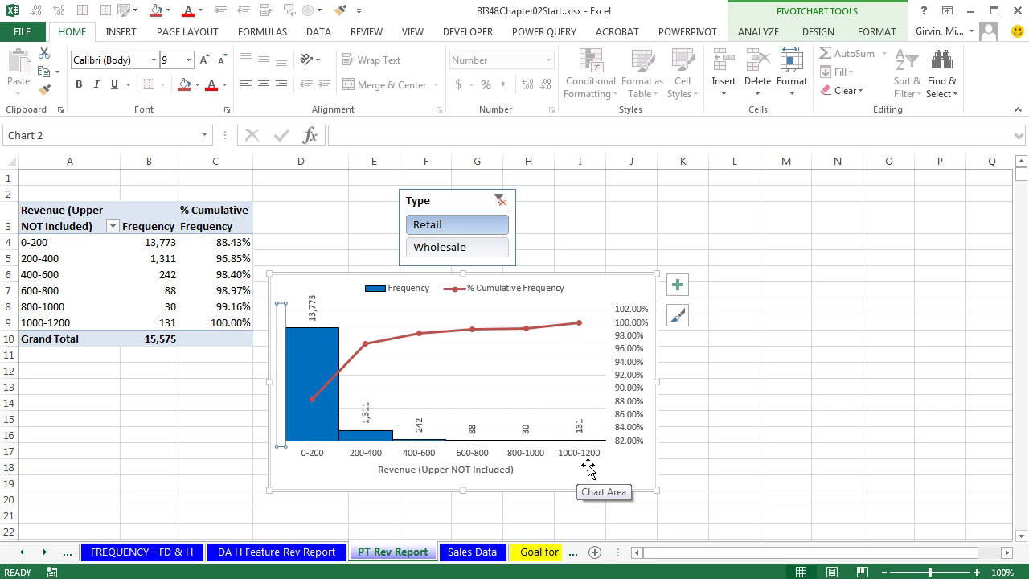
pyautogui.click(452, 249)
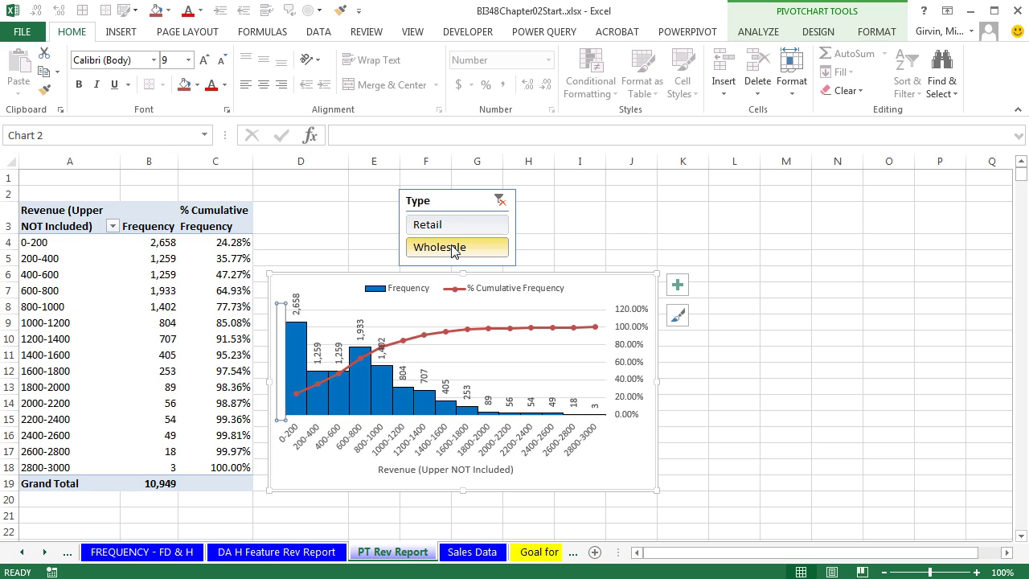
pyautogui.click(450, 226)
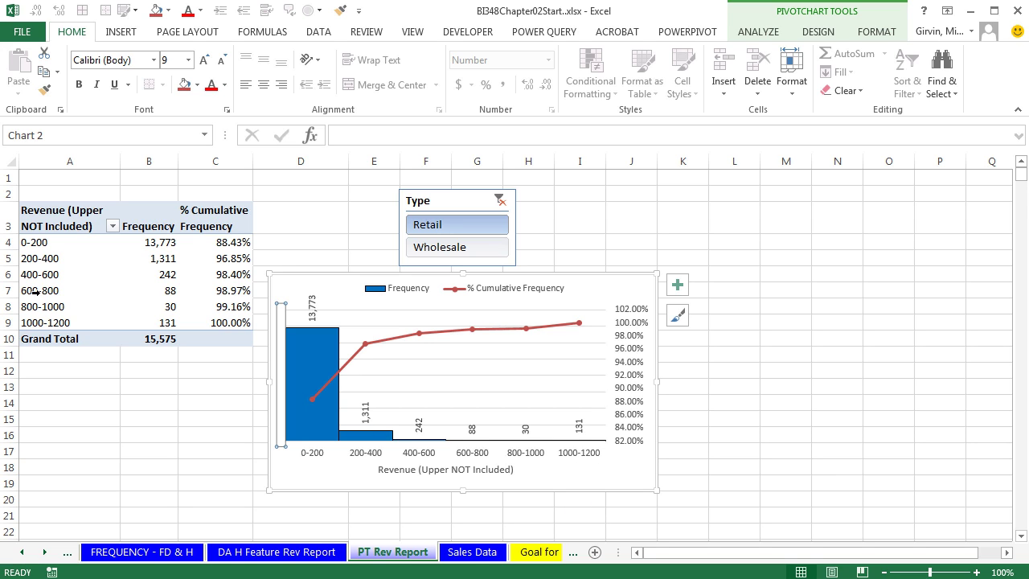
pyautogui.click(425, 251)
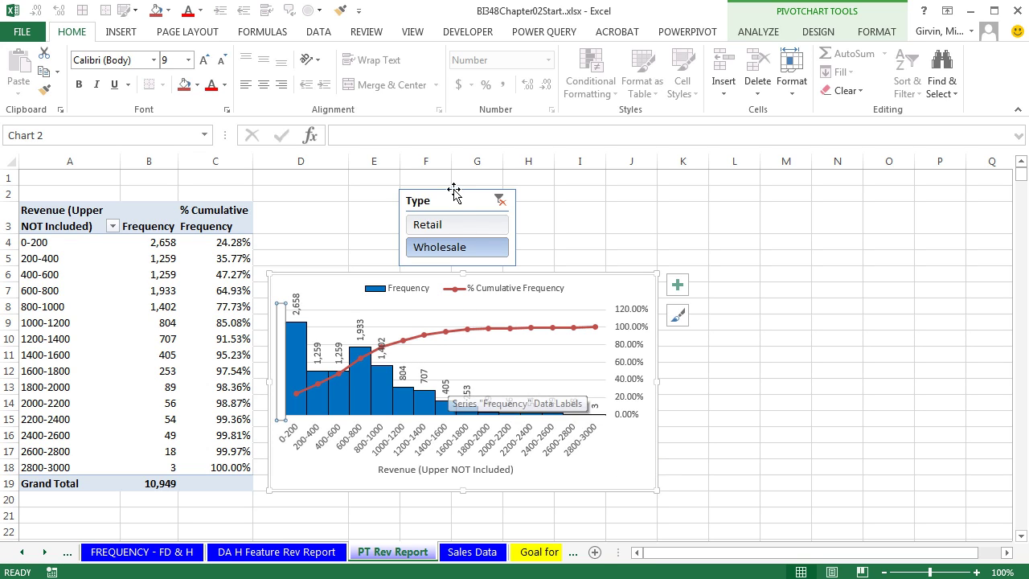
pyautogui.click(471, 225)
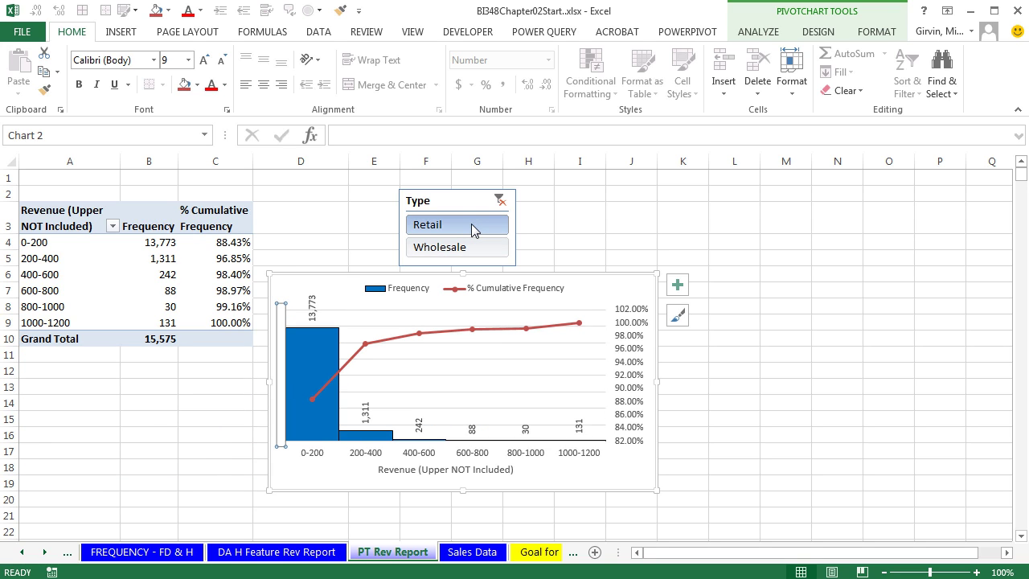
pyautogui.click(488, 254)
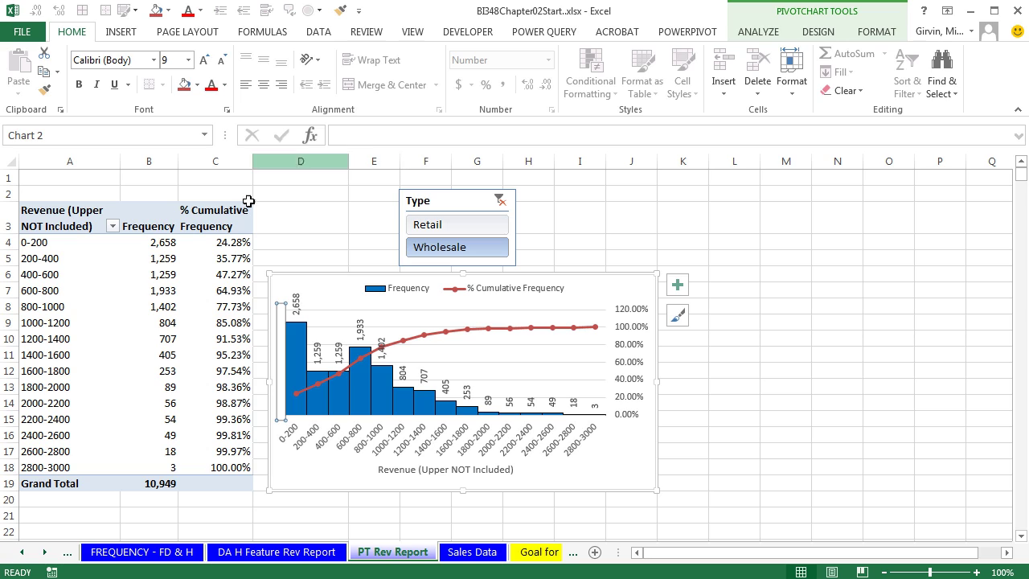